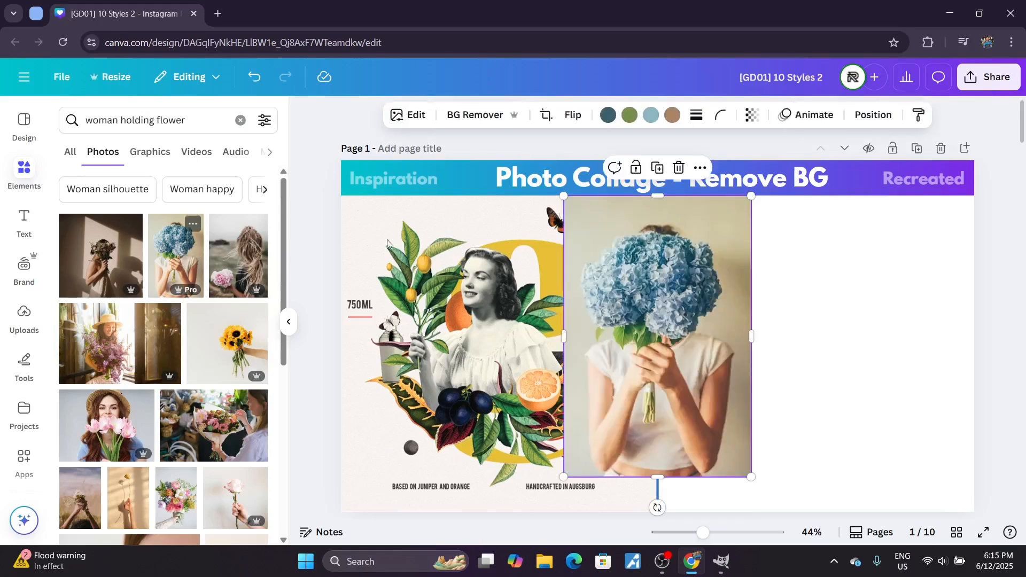
Step: Remove the background from the photo of the woman holding hydrangeas, shrink it and place it in the Recreated half
click(473, 114)
drag(677, 266, 818, 265)
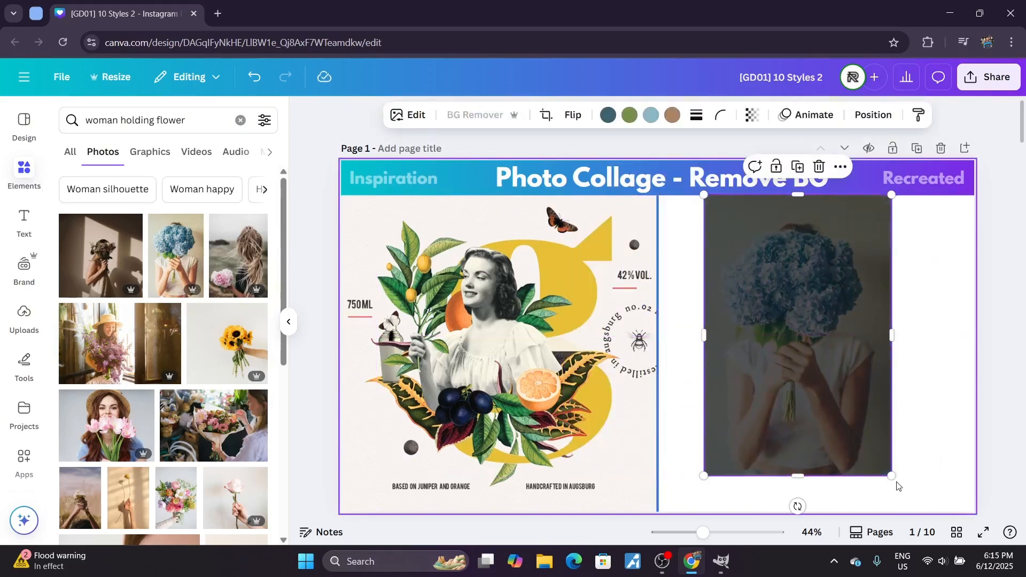
drag(891, 475, 870, 442)
drag(812, 320, 843, 339)
click(909, 317)
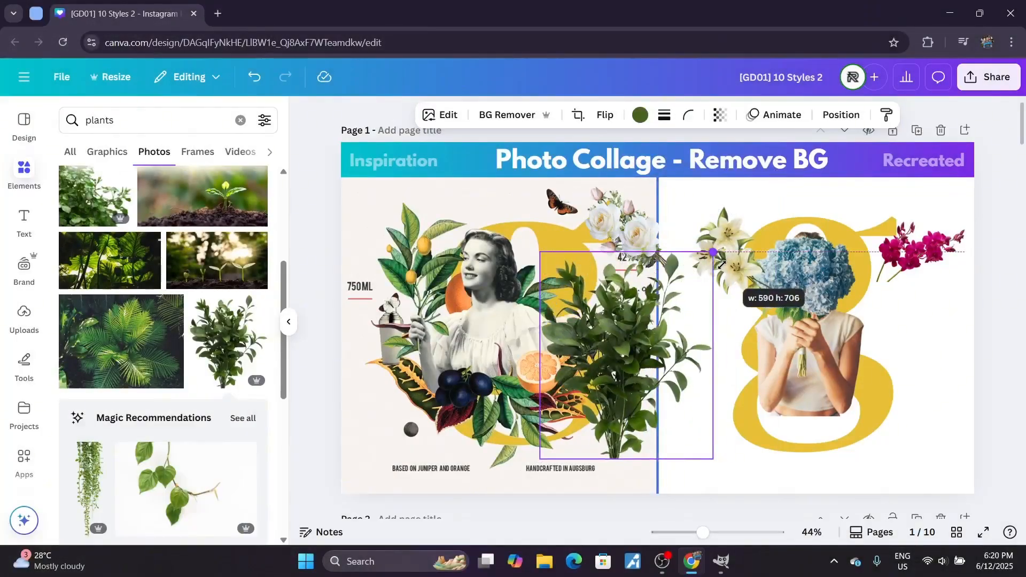
Step: Place the leafy plant photo beside the woman, shrinking and tilting it and sending it backward
drag(623, 354, 767, 335)
drag(843, 260, 826, 291)
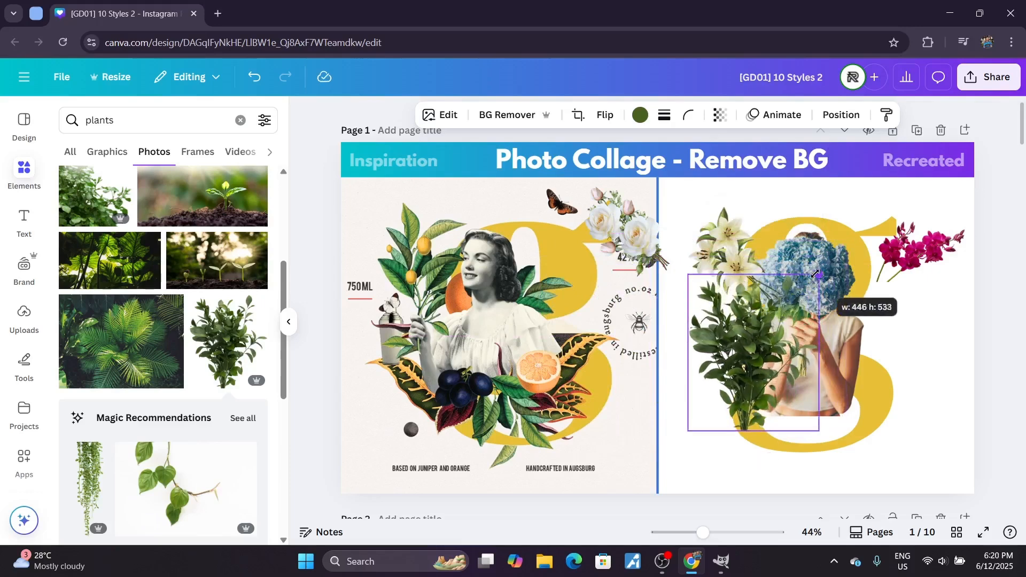
drag(748, 458, 774, 458)
key(ctrl+[)
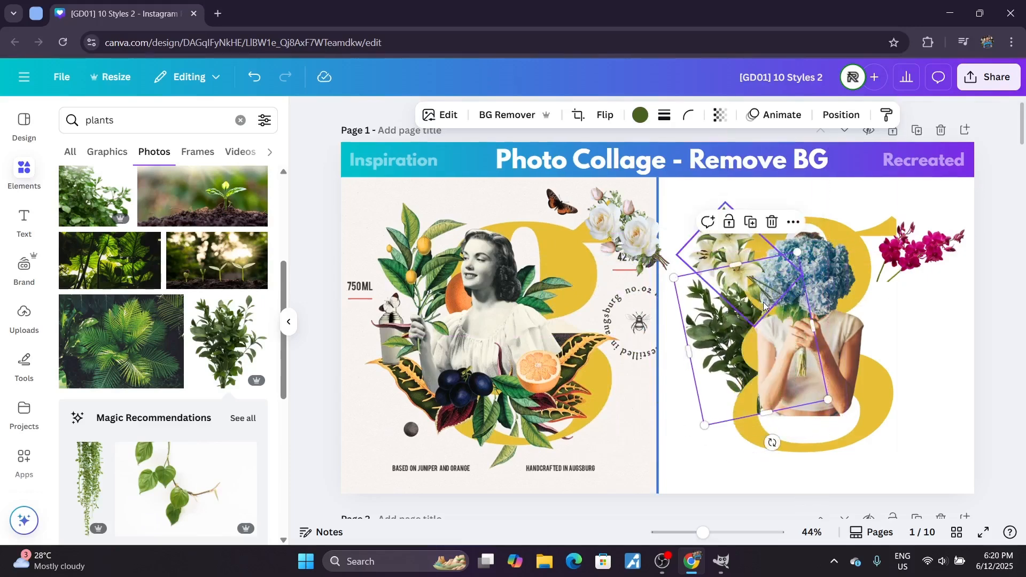
Step: Move the white lilies out of the way, shrink the plant further and place it by the woman's elbow, brought forward
drag(745, 272, 727, 461)
drag(731, 329, 726, 310)
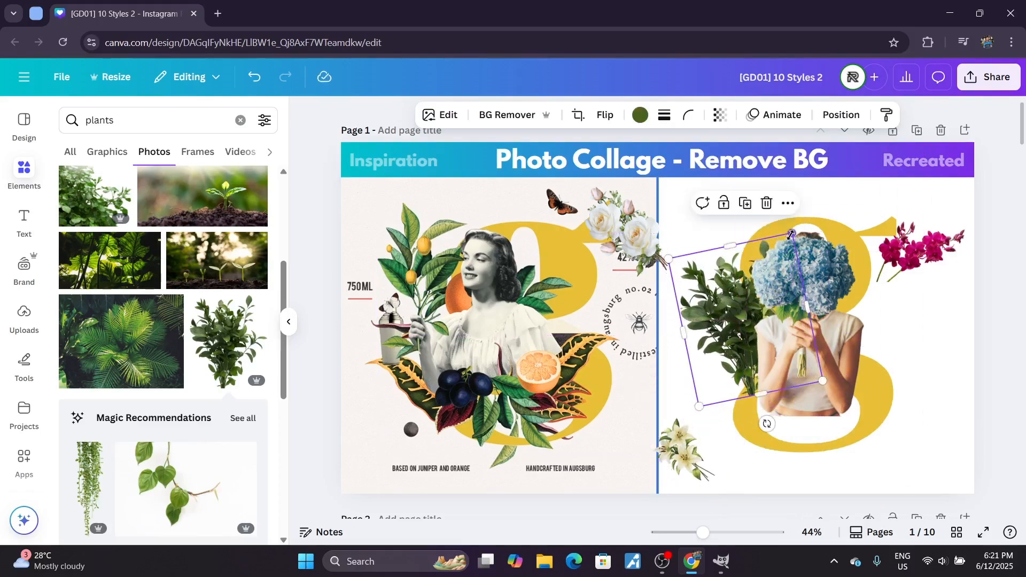
drag(792, 234, 771, 271)
drag(718, 331, 764, 388)
key(ctrl+])
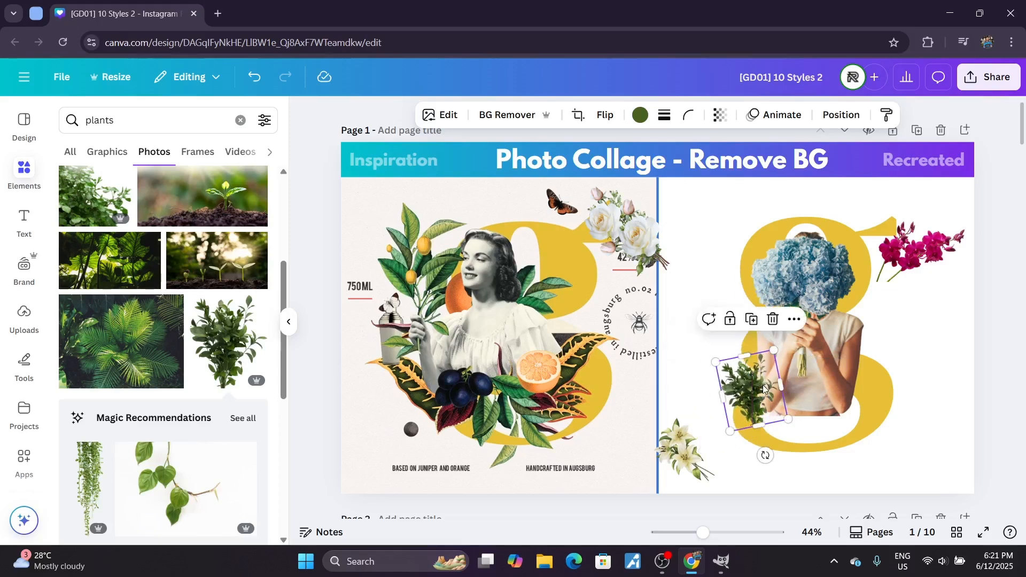
Step: Place the white lilies over the base of the small plant beside the woman, adjusting their angle
drag(675, 443, 762, 390)
drag(816, 431, 797, 440)
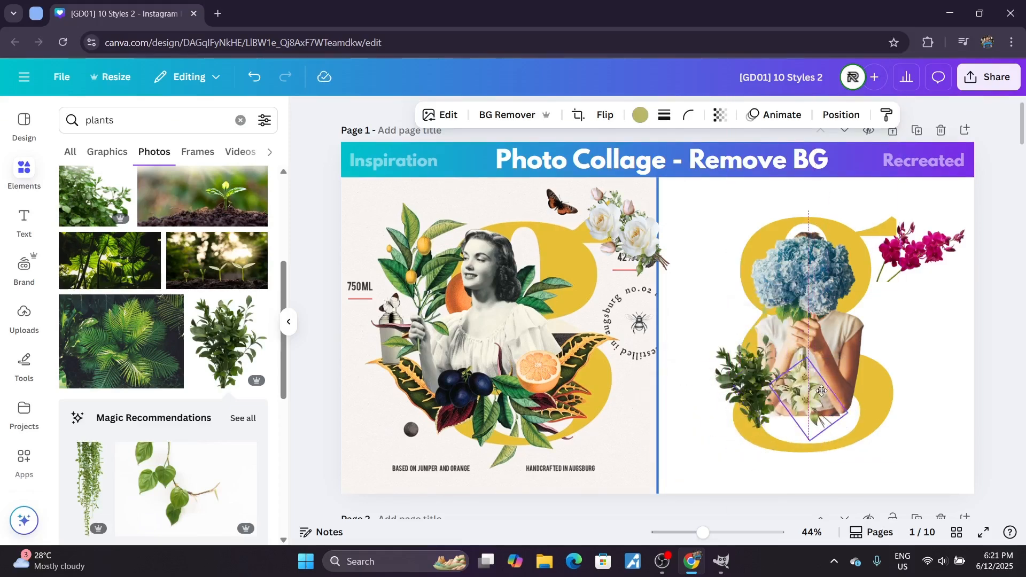
drag(822, 391, 762, 397)
click(703, 422)
Step: Copy the small leafy plant to the woman's other side and place the magenta orchids over the copy
click(733, 371)
key(ctrl+c)
click(704, 416)
key(ctrl+v)
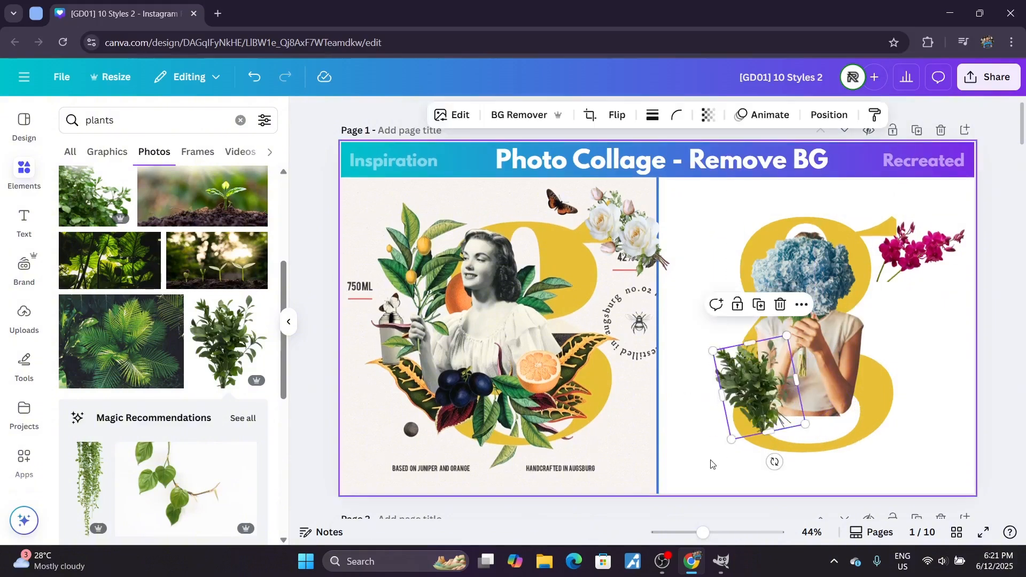
drag(765, 361, 882, 343)
drag(938, 231, 882, 375)
Step: Add the single leafy branch photo from the plant results, shrink it and place it between the lilies and the orchids
drag(286, 275, 283, 398)
click(237, 219)
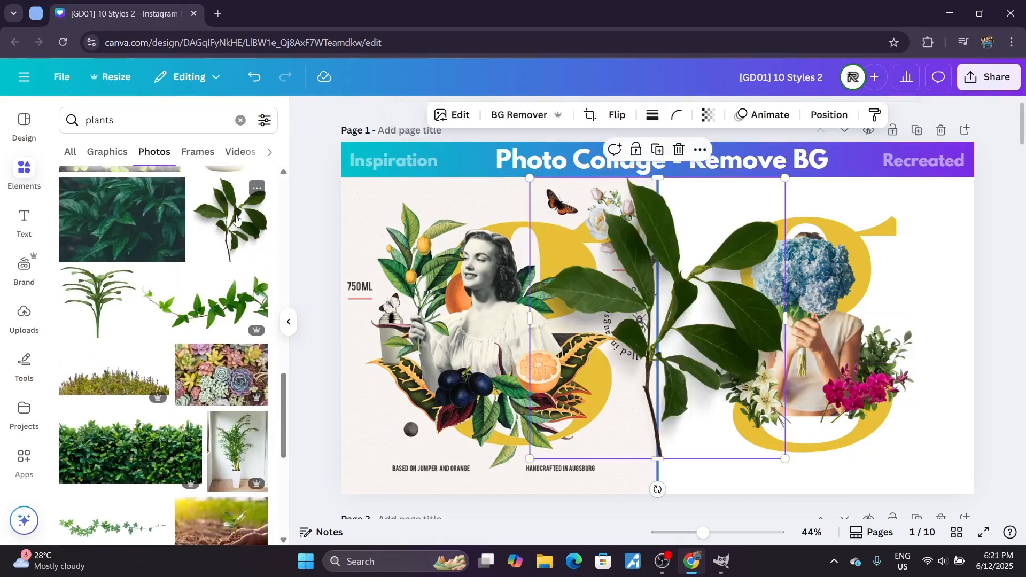
drag(673, 458, 676, 428)
drag(782, 384, 786, 345)
drag(785, 178, 621, 340)
drag(579, 384, 796, 390)
drag(838, 434, 820, 417)
drag(793, 380, 801, 397)
Step: Remove the branch photo's background, tilt the branch slightly and move it toward the orchids
click(487, 117)
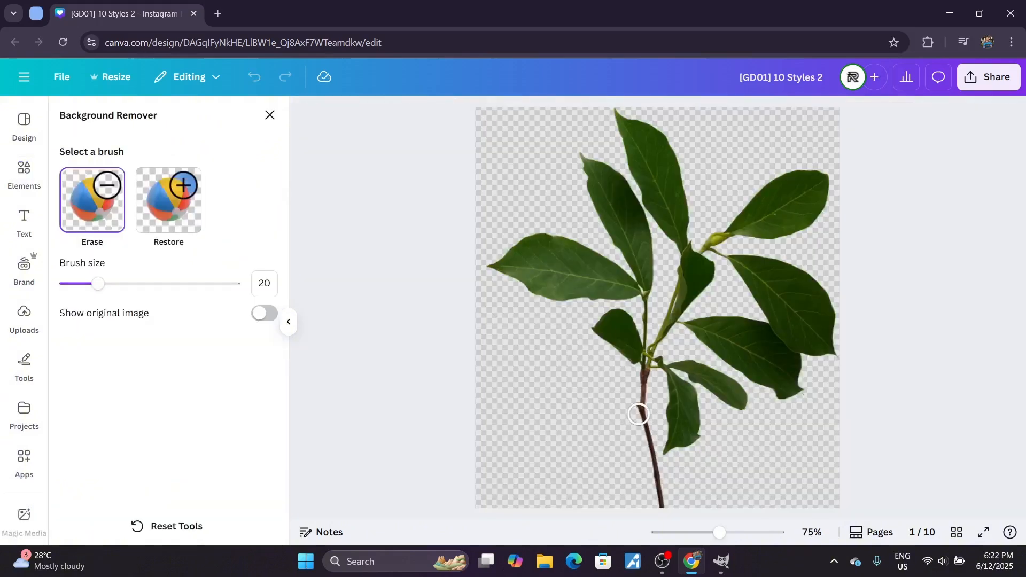
click(270, 115)
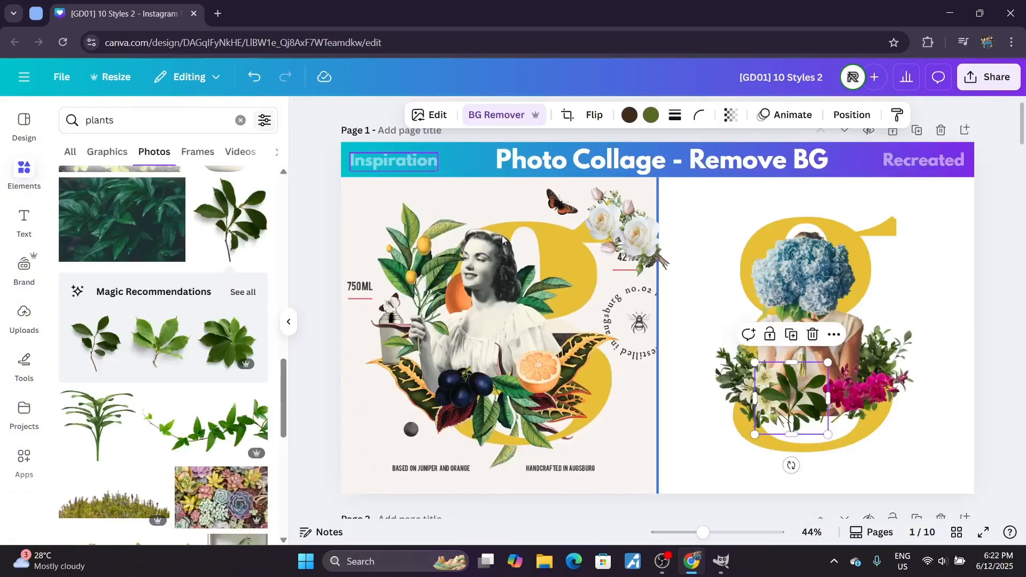
drag(788, 462, 799, 460)
drag(791, 393, 860, 385)
Step: Duplicate the leafy branch, rotate the copy and place it below the woman's waist
key(ctrl+d)
drag(856, 471, 871, 466)
drag(858, 415, 810, 414)
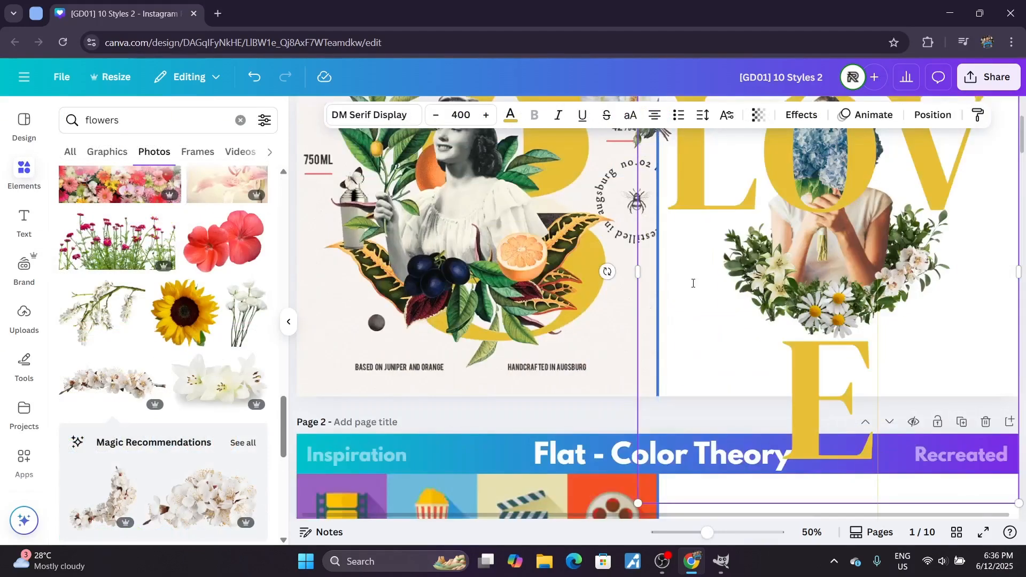
Step: Set the LOVE text's font size to 300
double_click(693, 283)
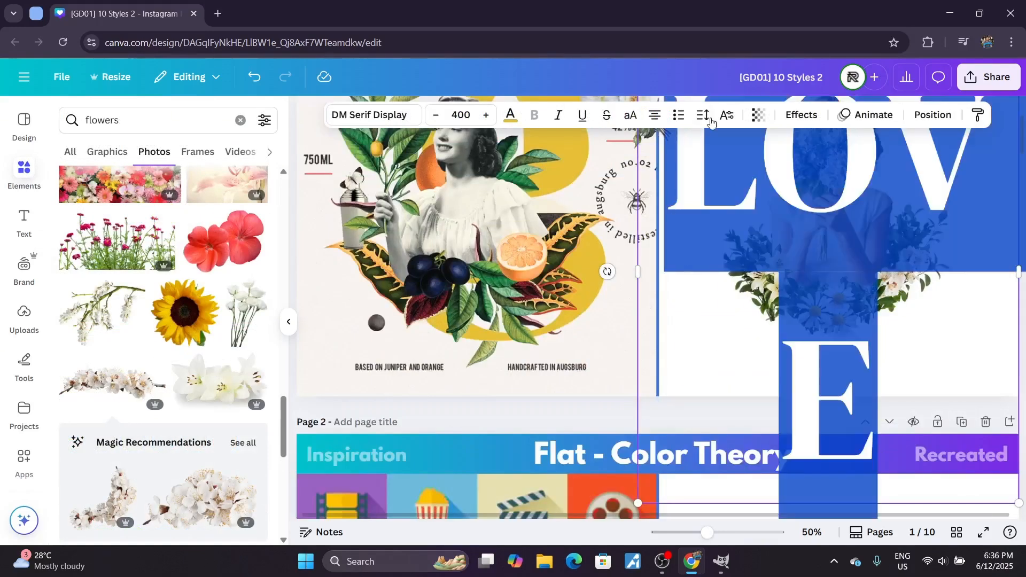
click(461, 114)
text(300)
key(Return)
click(773, 351)
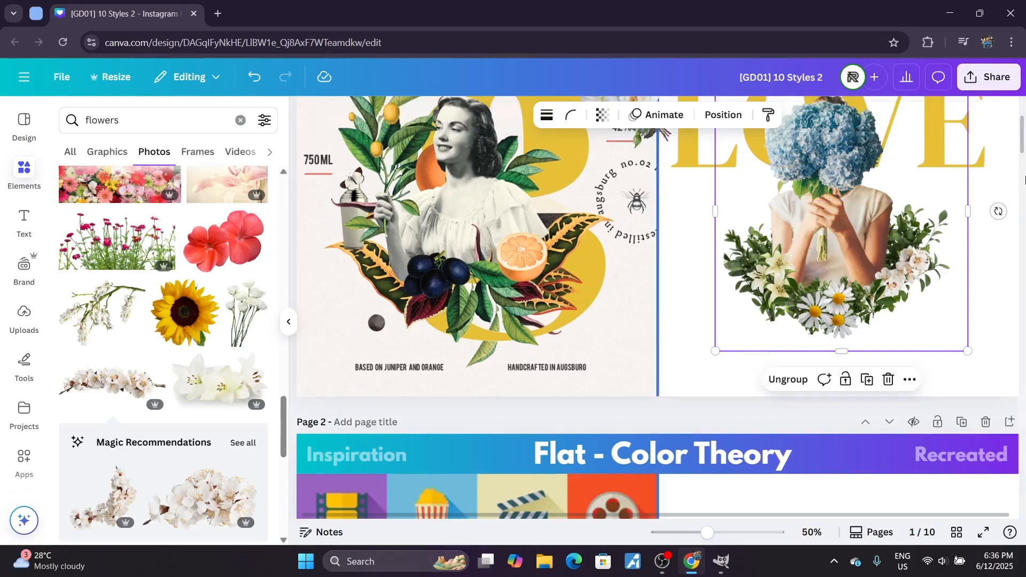
Step: Lower the LOVE text to the height of the hydrangeas and keep it layered behind the woman
scroll(716, 299, up, 3)
drag(692, 264, 699, 300)
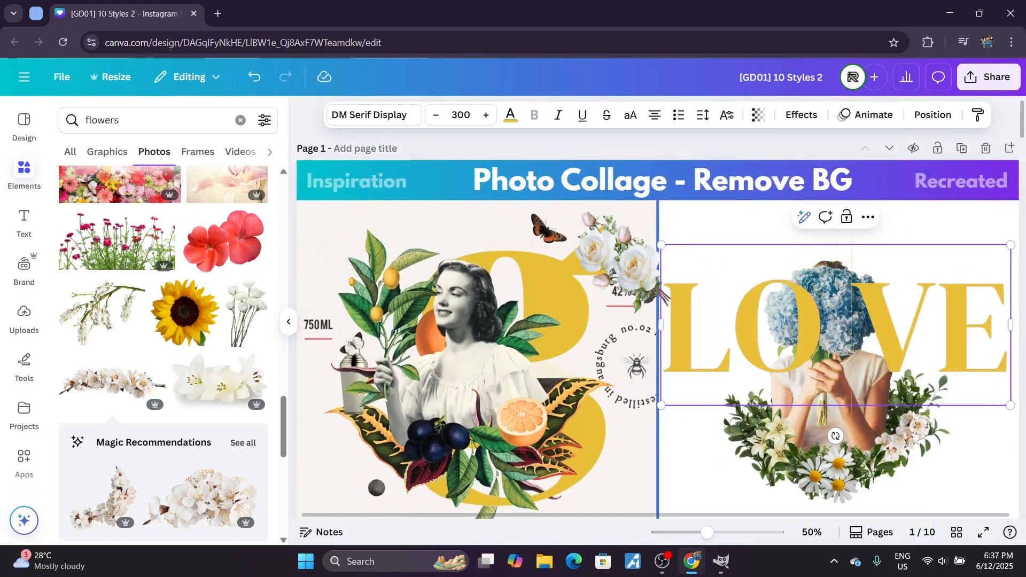
click(765, 207)
click(708, 330)
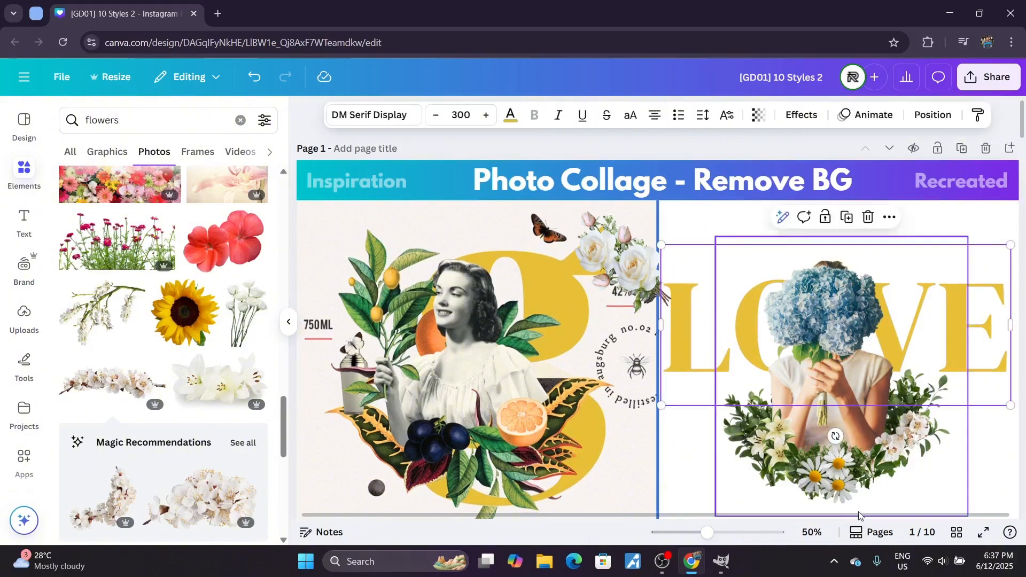
Step: Select the LOVE text together with the woman collage and scale both down slightly
click(698, 532)
shift+click(761, 415)
drag(915, 419, 905, 410)
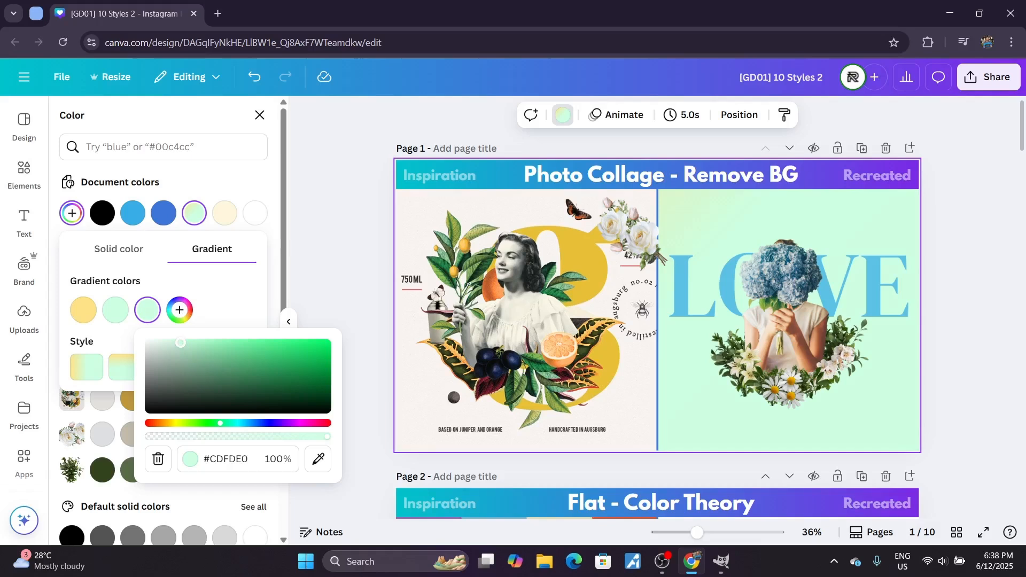
Step: Change the third color of page 1's background gradient to a soft blue of about #99B7F1
drag(181, 343, 194, 344)
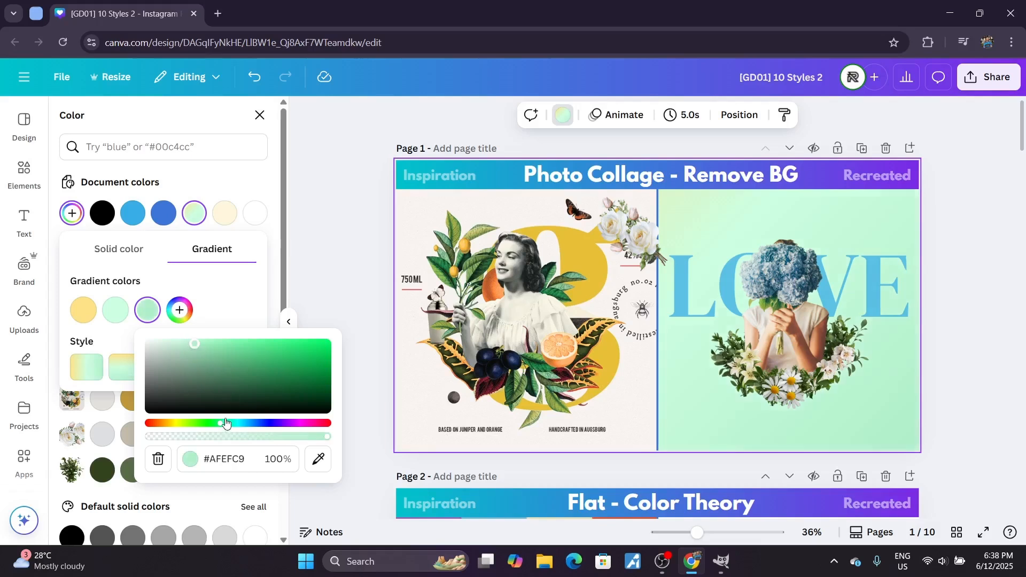
drag(240, 427, 246, 427)
click(124, 313)
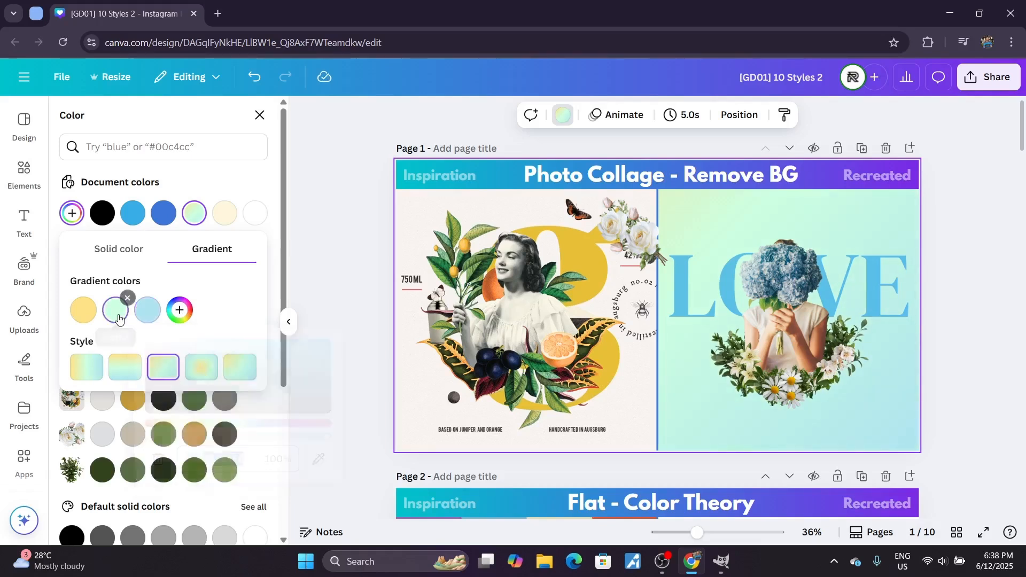
click(147, 321)
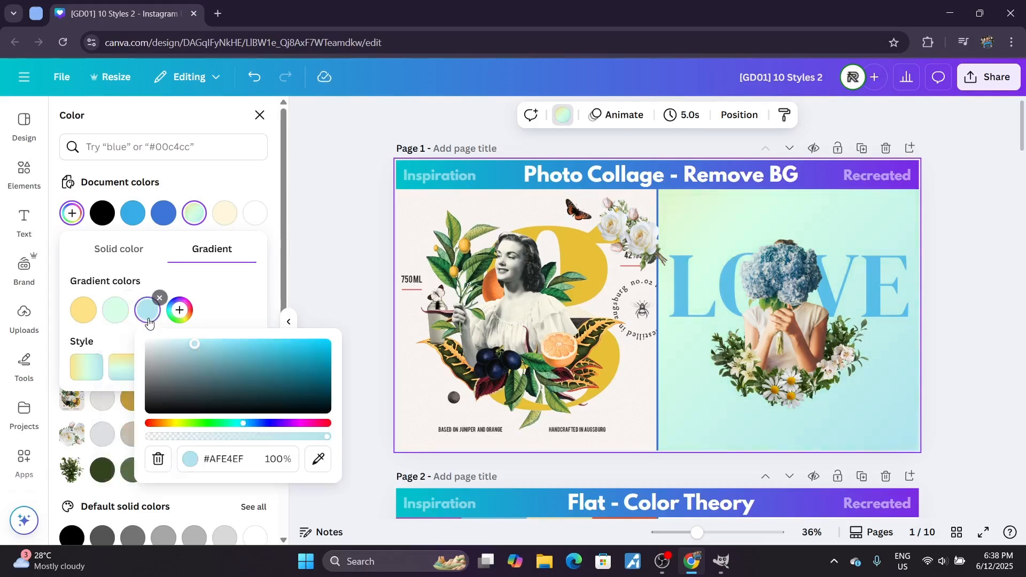
drag(243, 423, 257, 424)
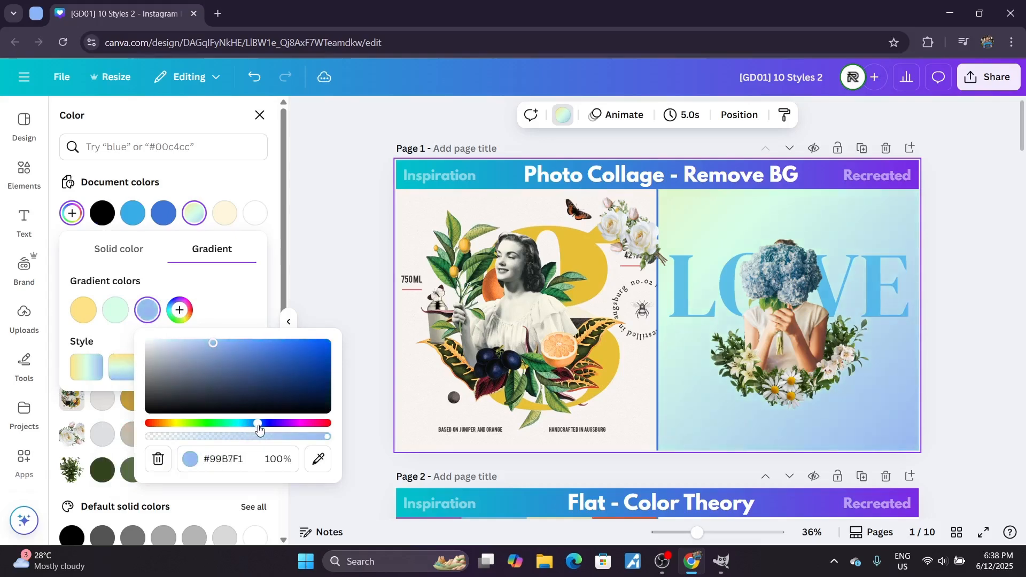
Step: Nudge the woman-and-flowers group slightly to the right on page 1
click(988, 292)
drag(701, 533, 703, 534)
click(820, 315)
click(983, 200)
drag(797, 312, 803, 312)
click(1013, 201)
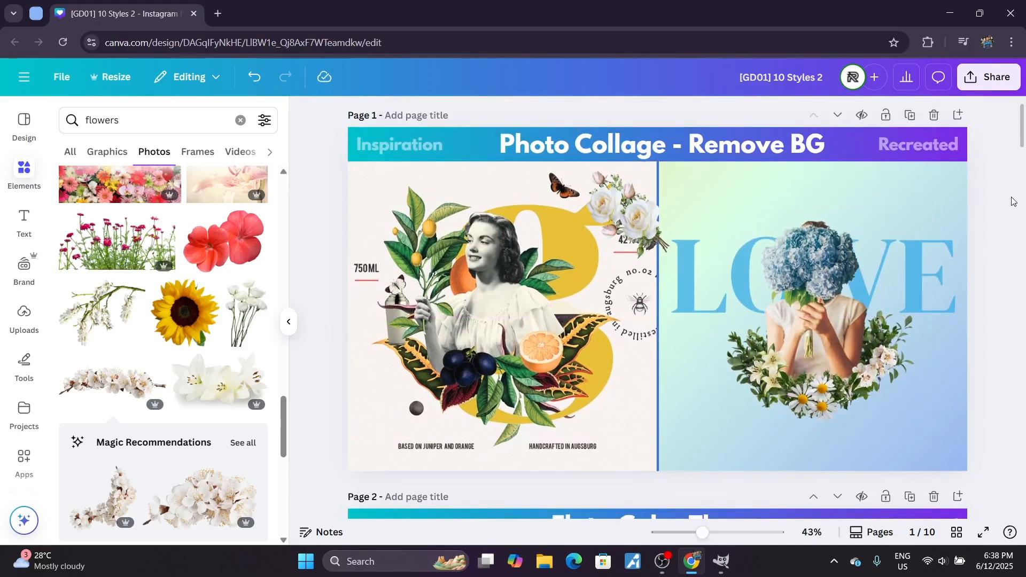
Step: Lower the LOVE text slightly and delete the stray white rose bouquet overlapping the inspiration image
click(825, 267)
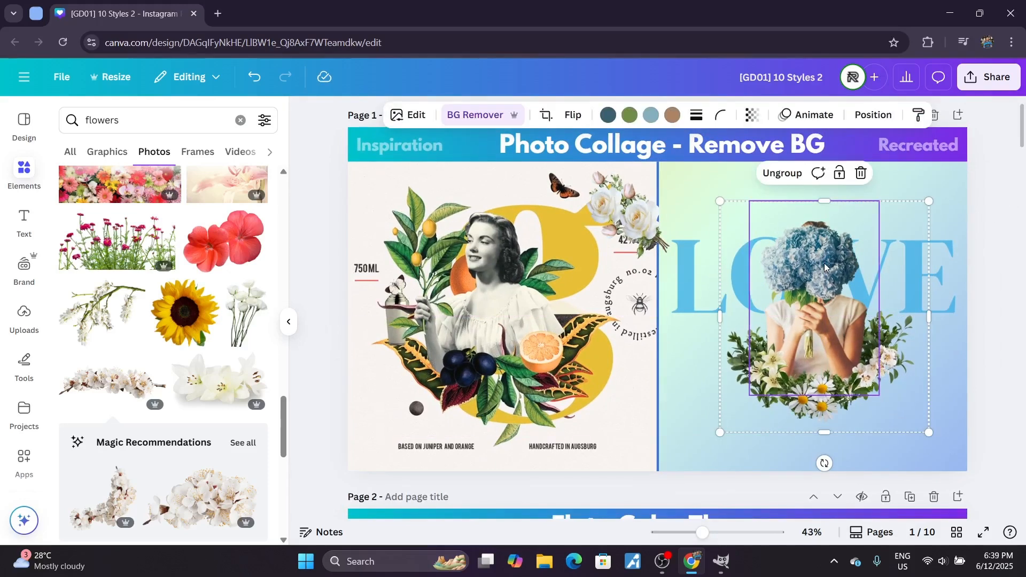
click(971, 234)
click(750, 320)
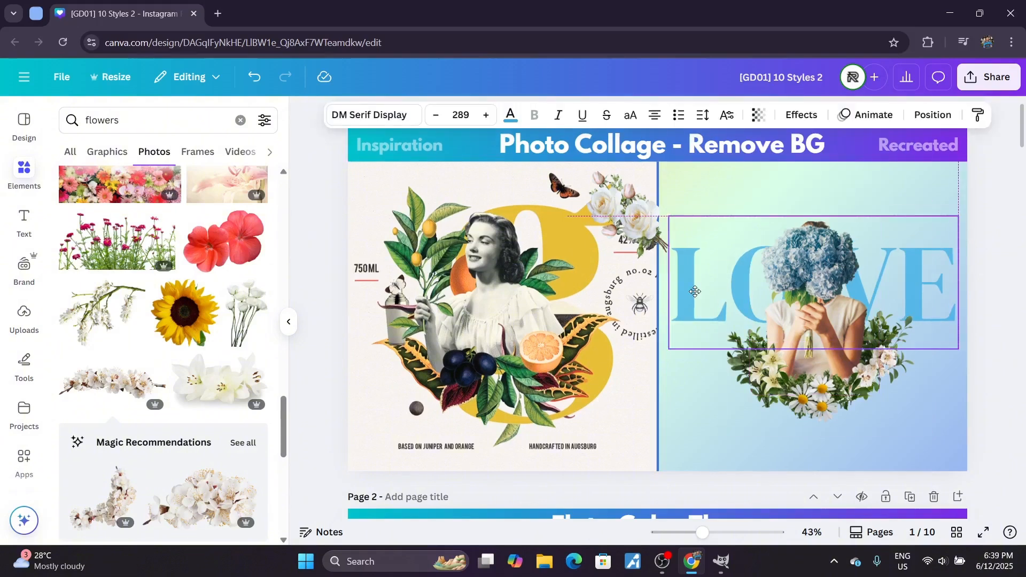
click(631, 211)
key(Delete)
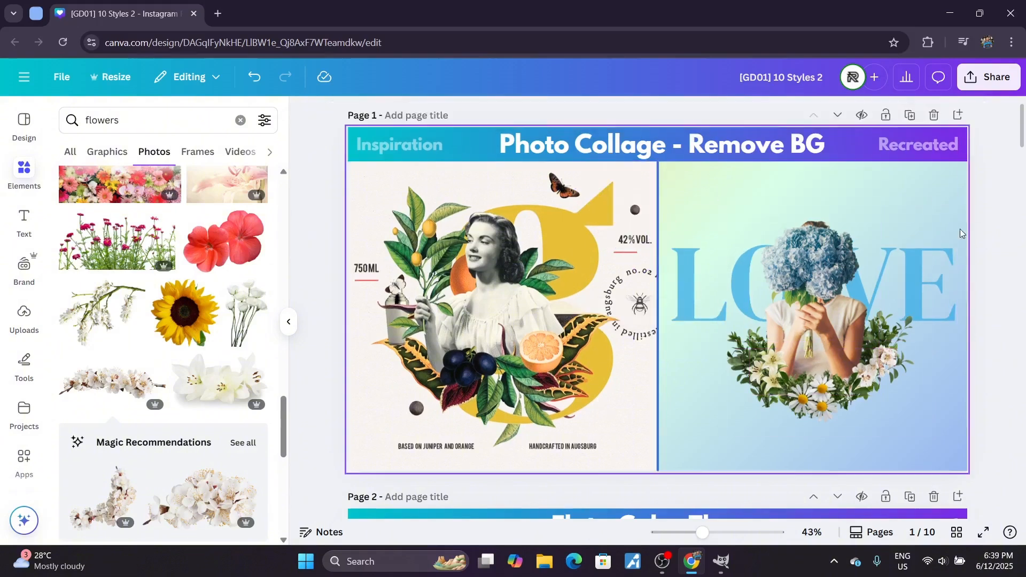
Step: Set the LOVE text's transparency to 50
click(700, 284)
click(759, 115)
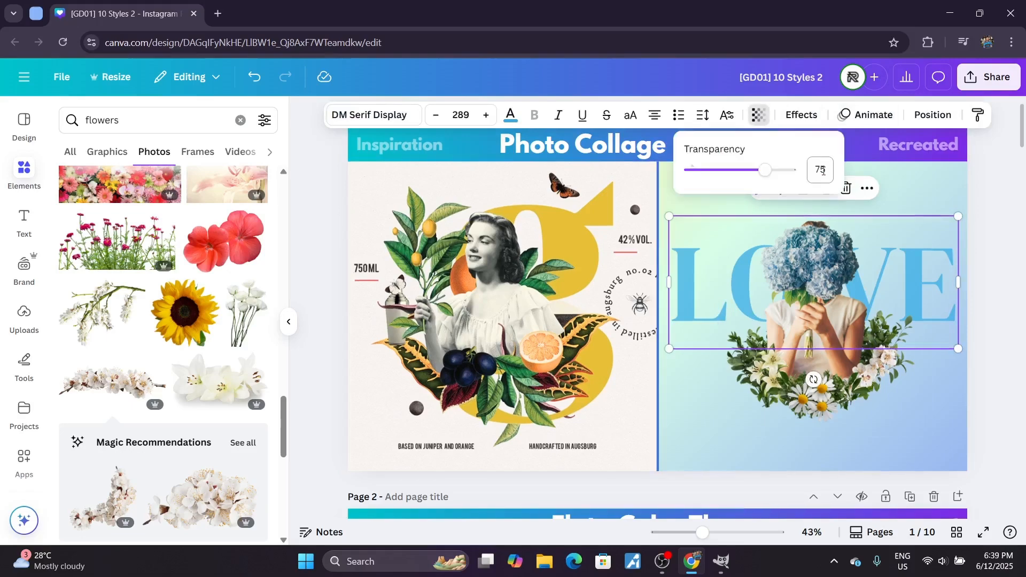
text(50)
key(Return)
click(1007, 187)
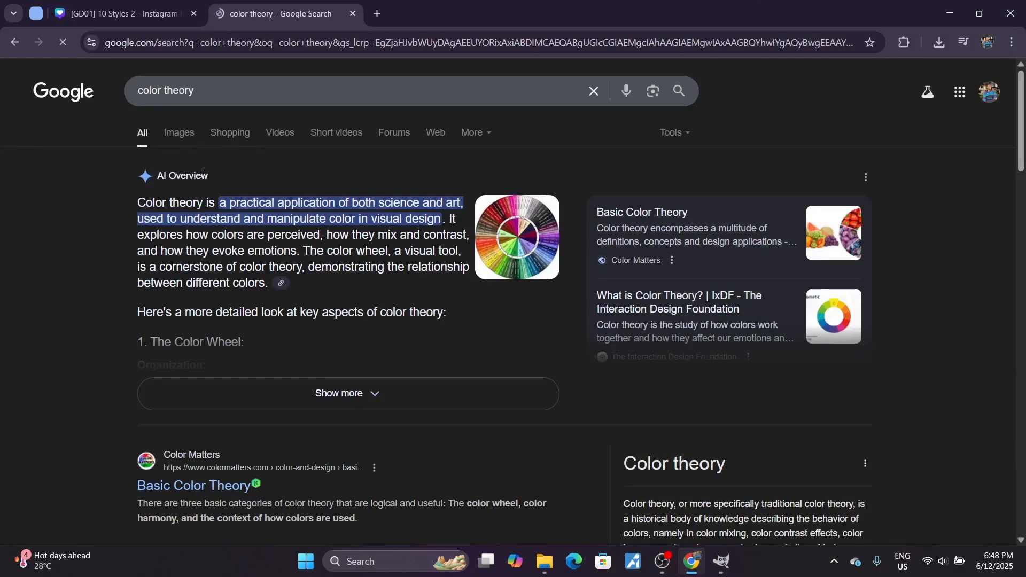
Step: Show the image results for color theory and examine the color harmony chart
click(174, 143)
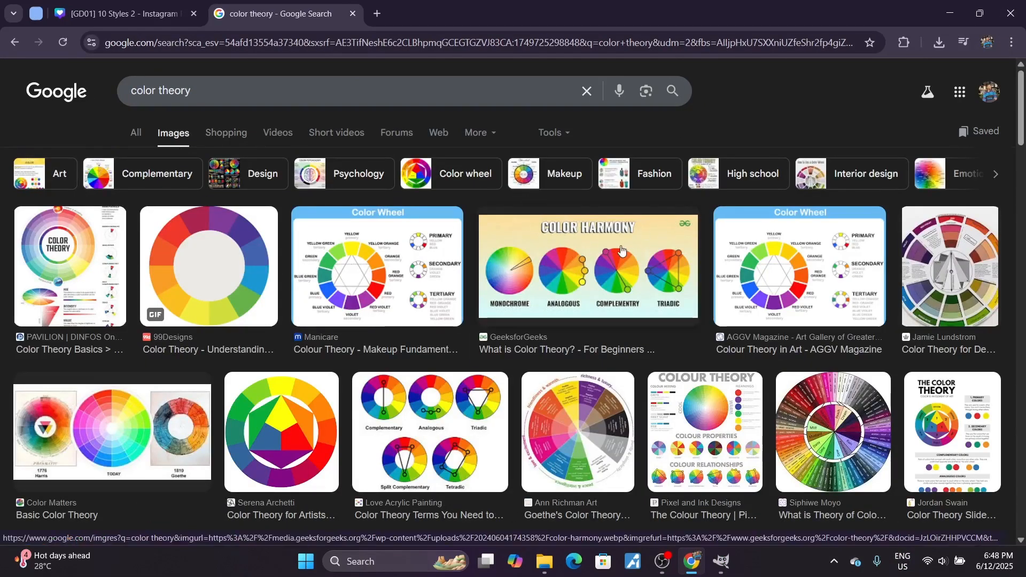
click(662, 228)
scroll(915, 158, down, 5)
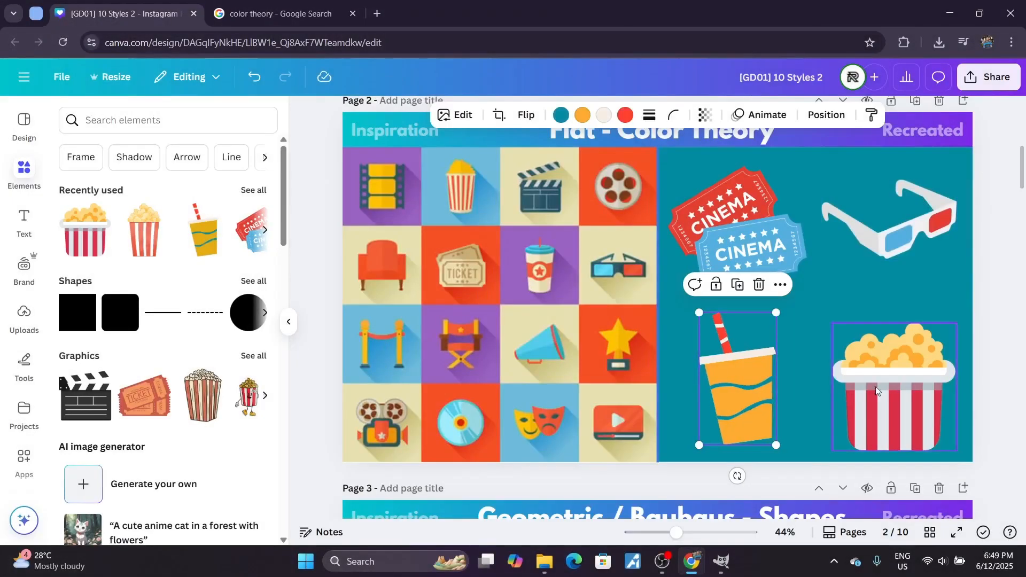
Step: Nudge the popcorn bucket and the drink cup slightly upward on page 2
click(897, 386)
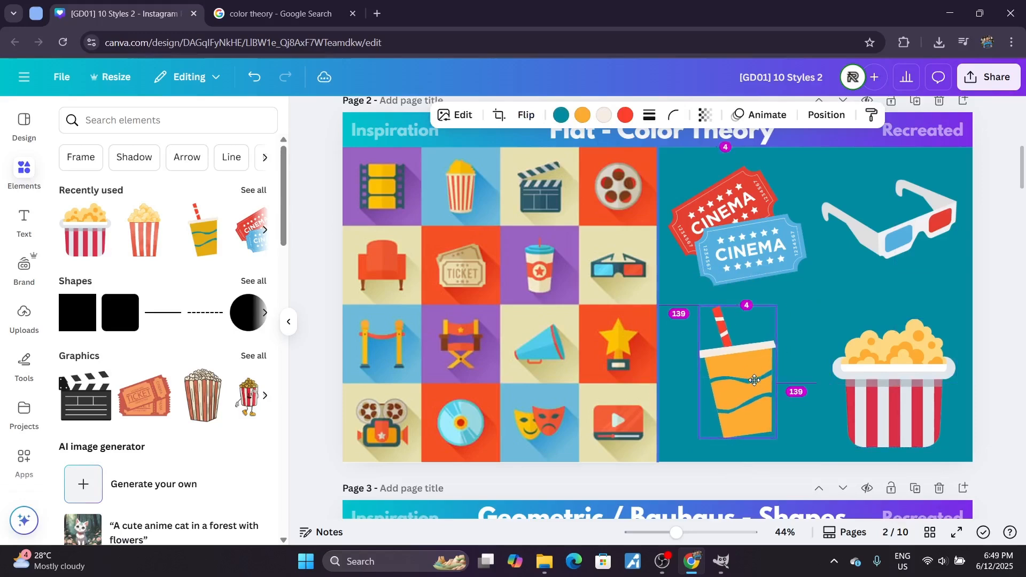
click(740, 399)
scroll(1023, 170, up, 1)
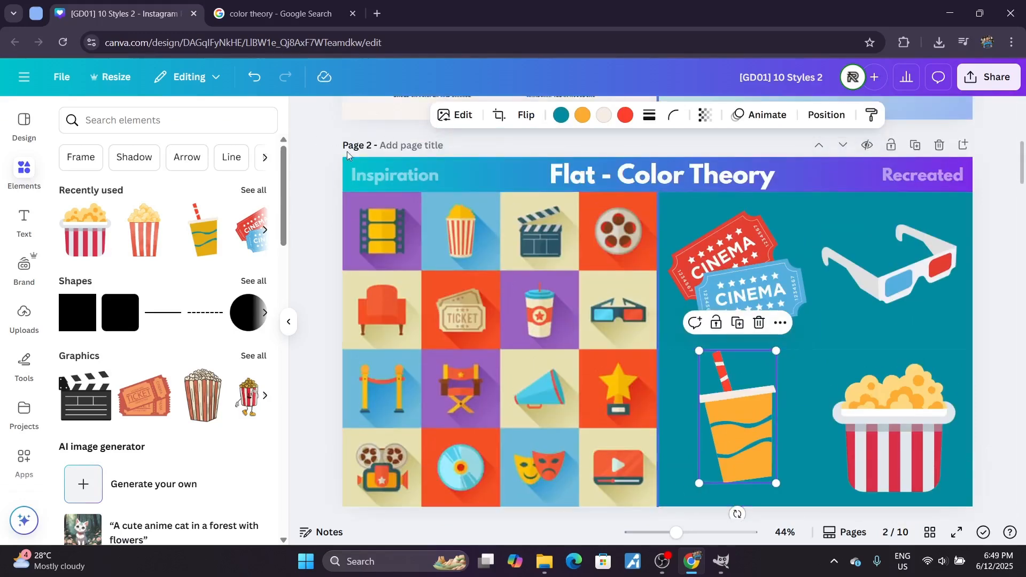
Step: Set both the fill and the outline of the square behind the cinema tickets to the document's orange
click(758, 250)
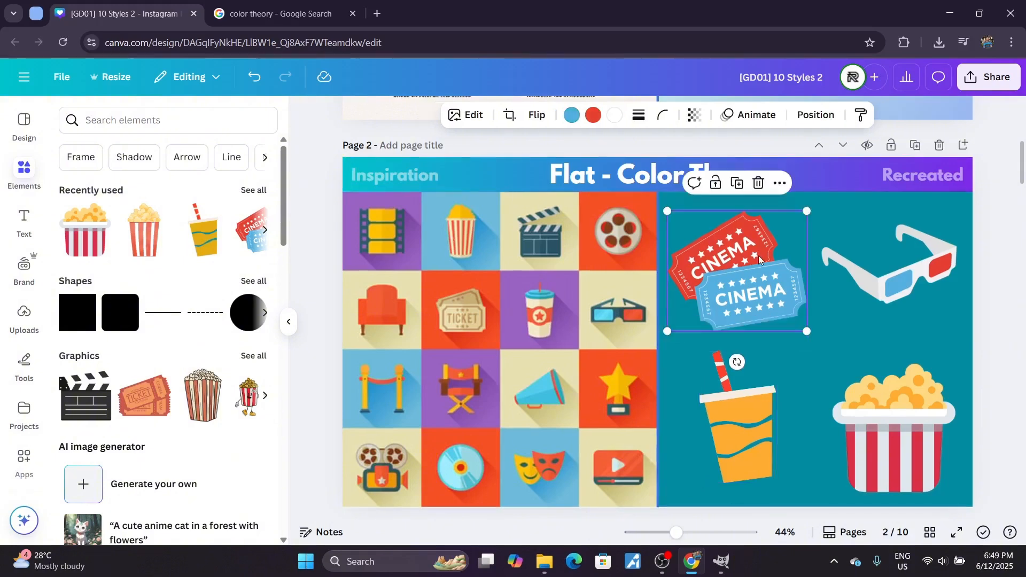
click(374, 114)
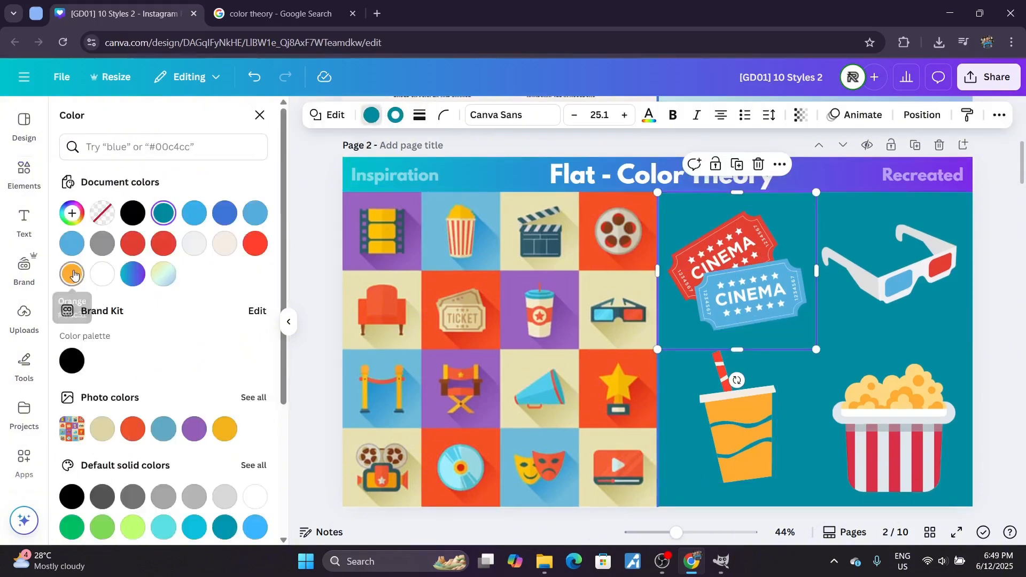
click(71, 274)
click(399, 115)
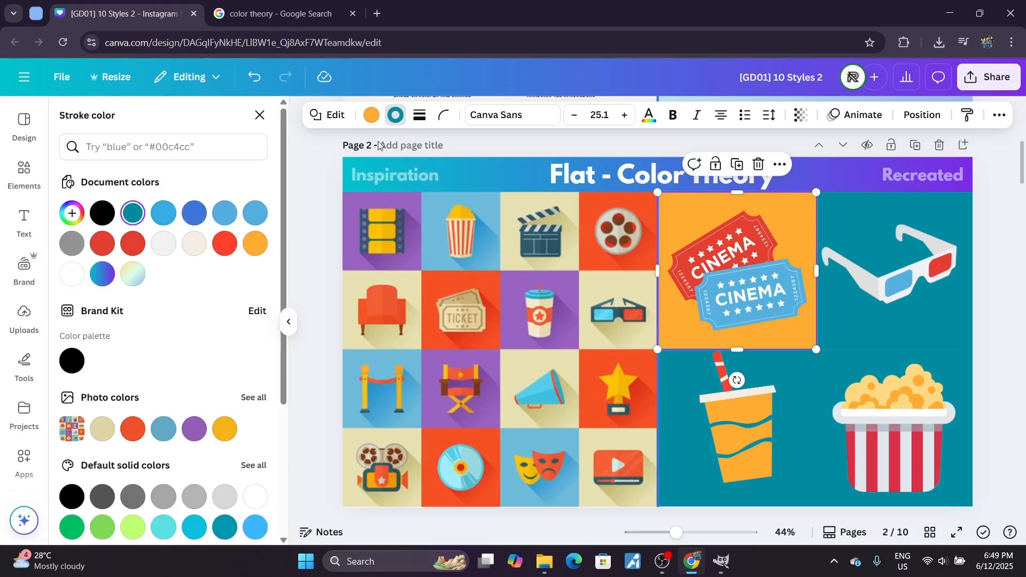
click(254, 244)
Step: Fill the square behind the popcorn bucket with the light blue #54AFDF sampled from the 3D glasses' lens
click(823, 369)
click(371, 115)
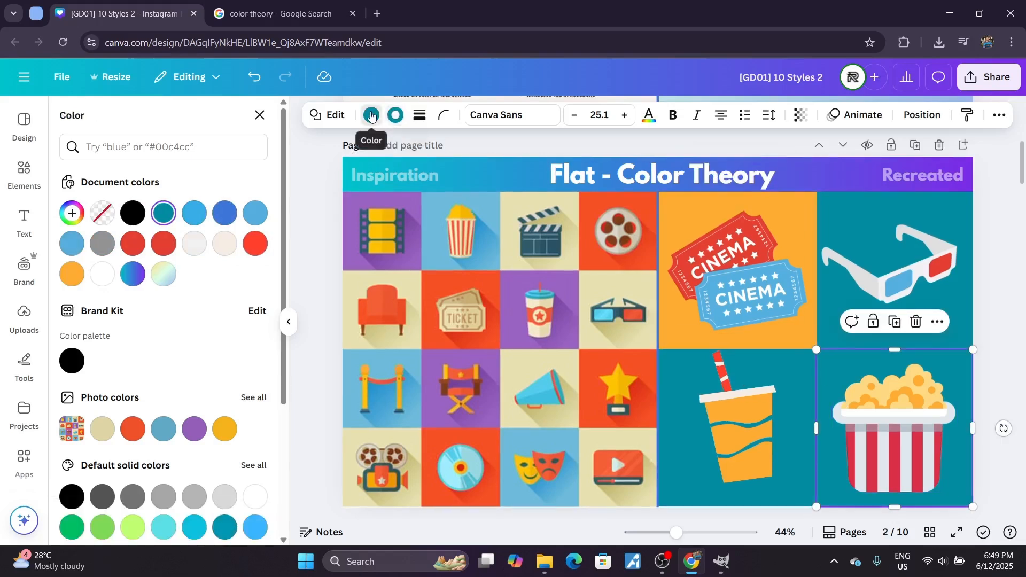
click(72, 214)
click(243, 380)
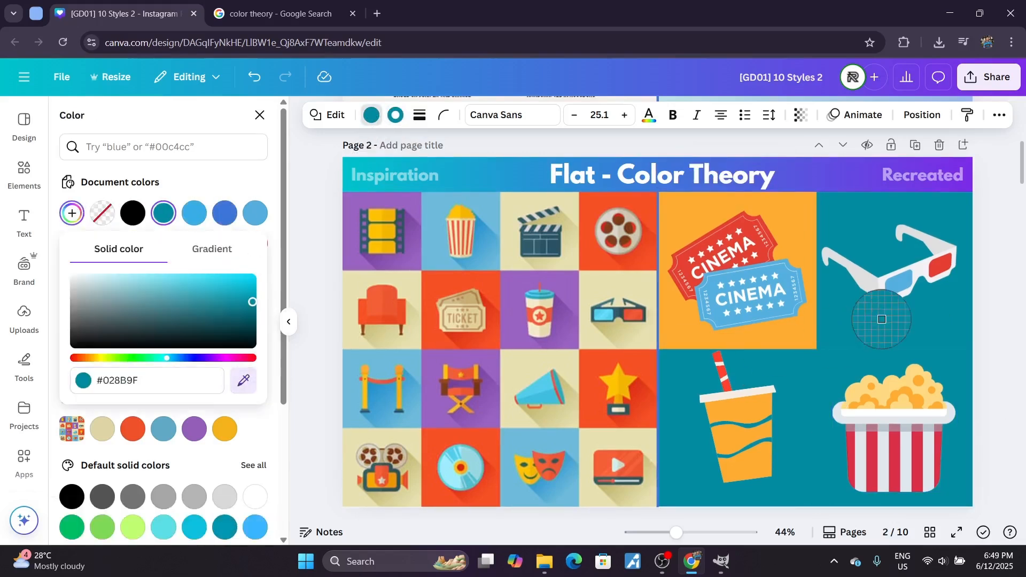
click(900, 278)
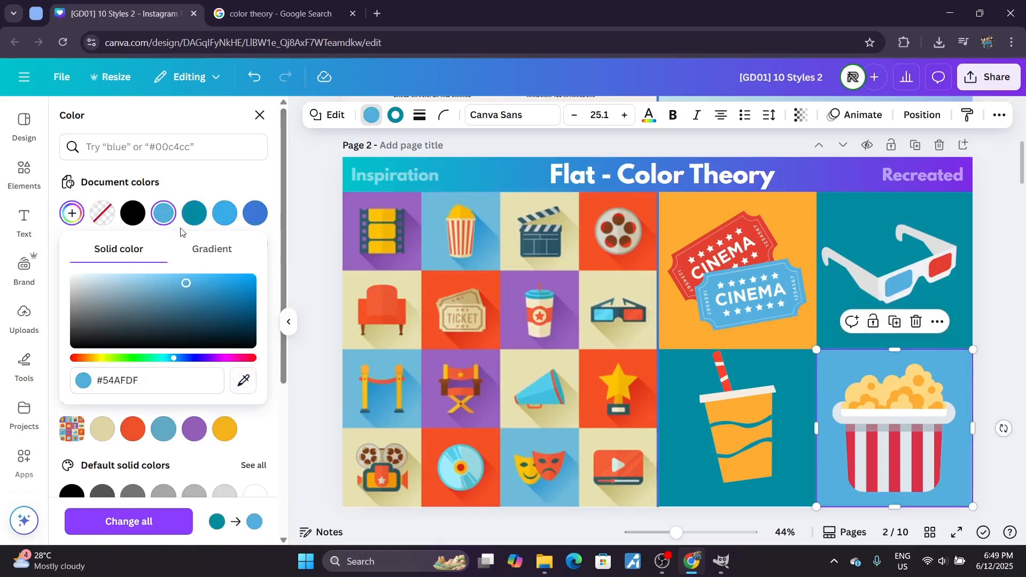
click(395, 115)
Step: Fill the square behind the drink cup with the red sampled from the upper cinema ticket
click(743, 411)
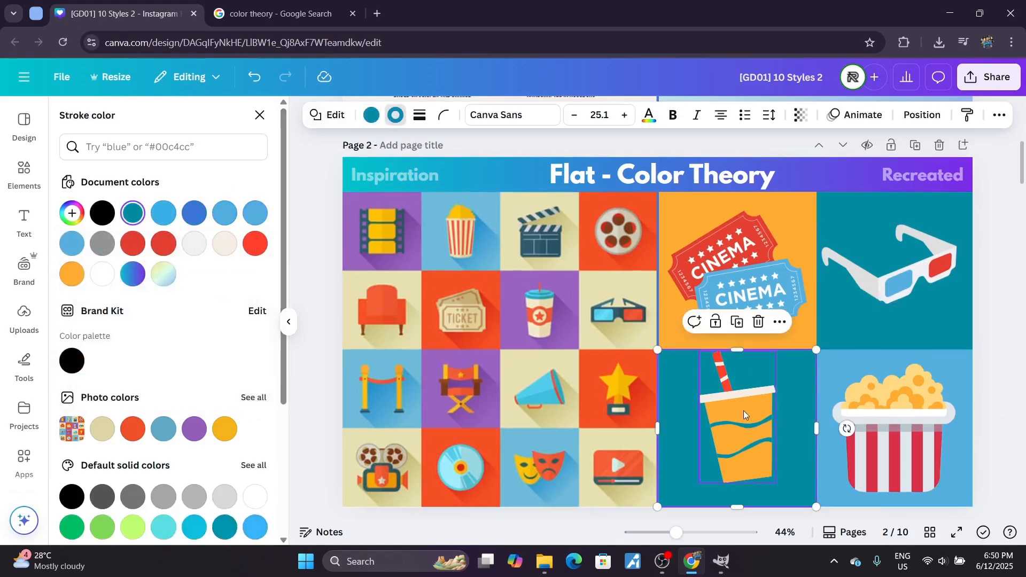
click(742, 421)
scroll(1023, 176, down, 1)
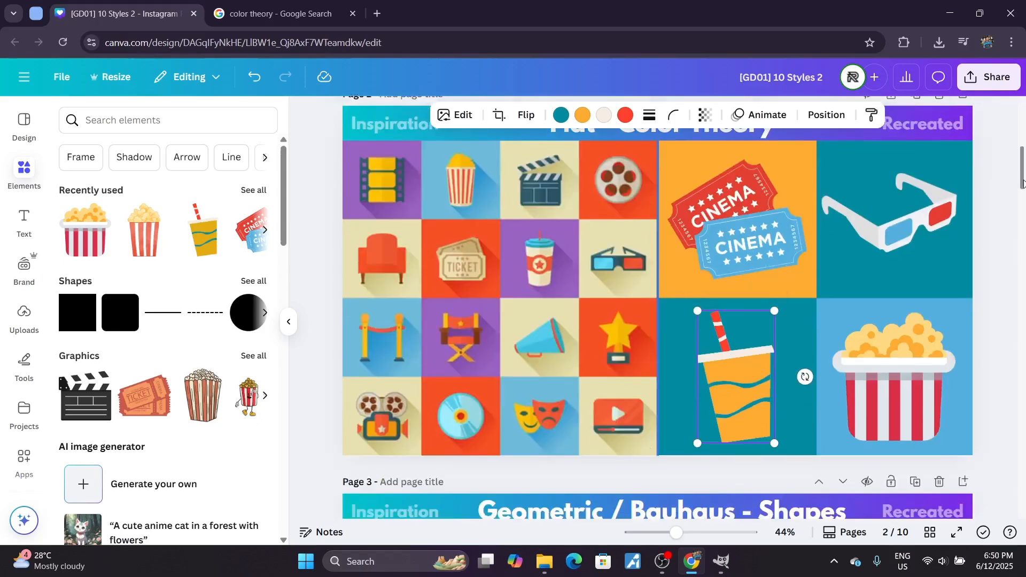
click(797, 350)
click(371, 115)
click(72, 213)
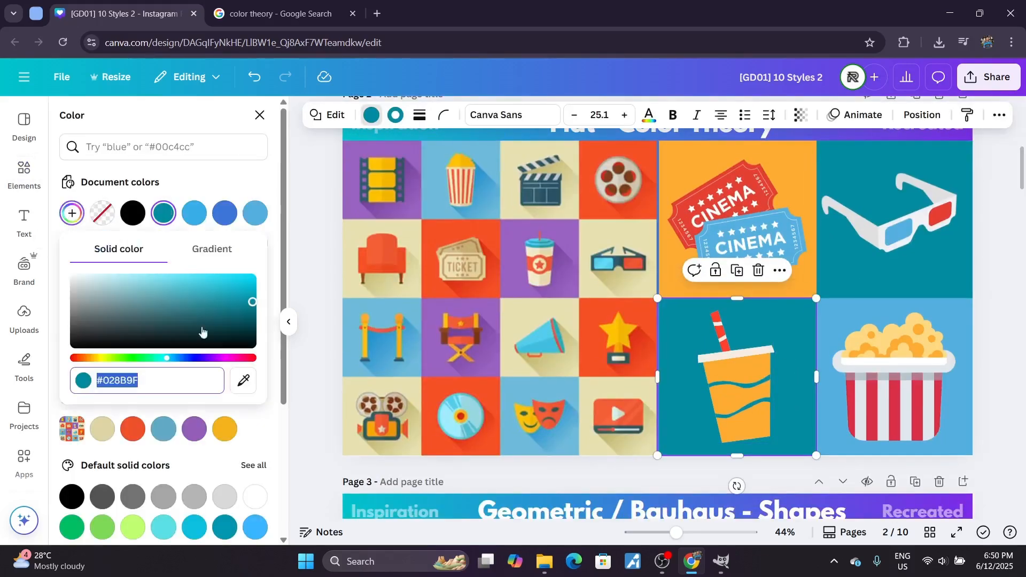
click(244, 380)
click(700, 198)
Step: Recolor the red stripes of the drink's straw with the light blue sampled from the lower cinema ticket
click(734, 364)
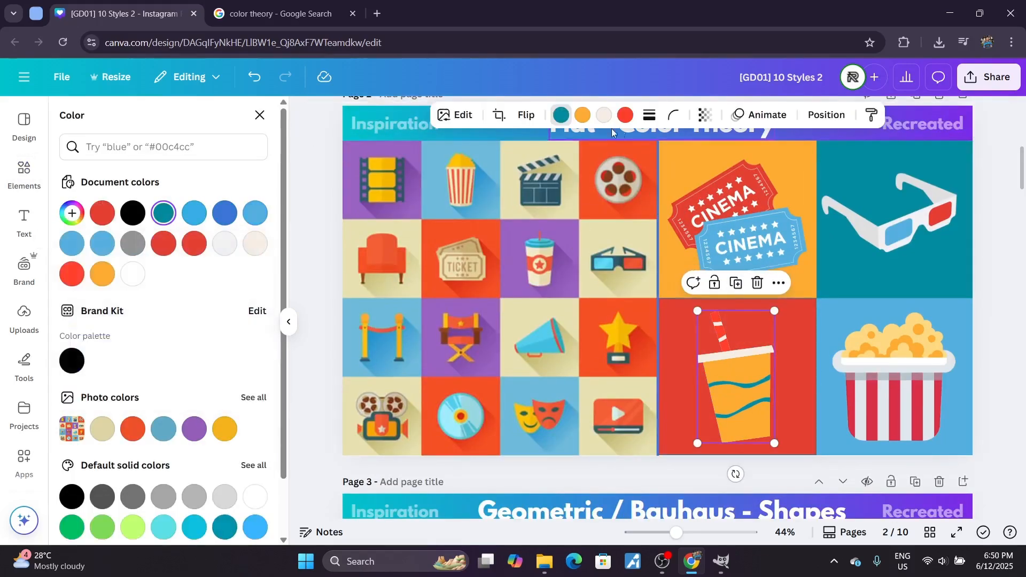
click(71, 213)
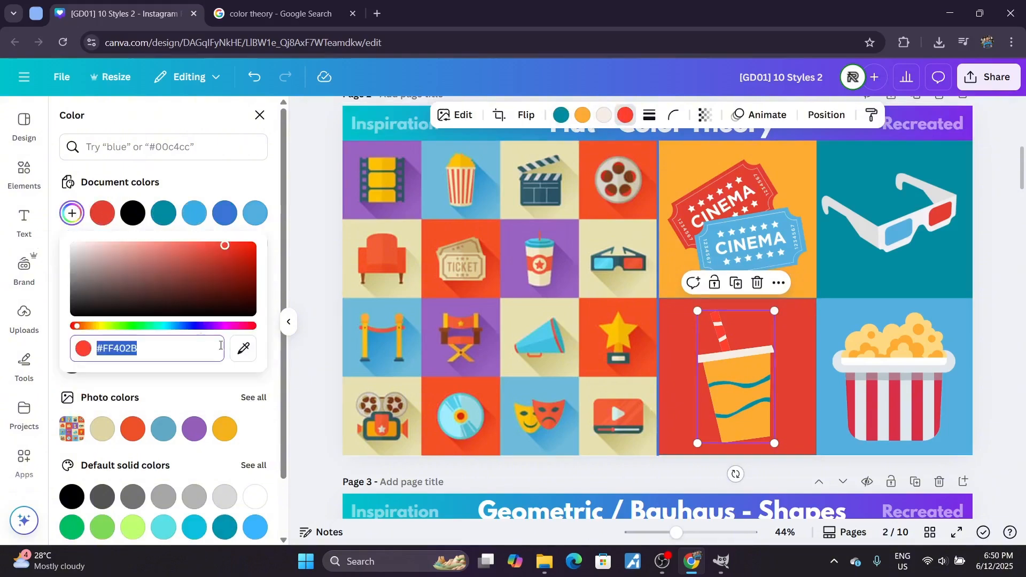
click(243, 348)
click(781, 238)
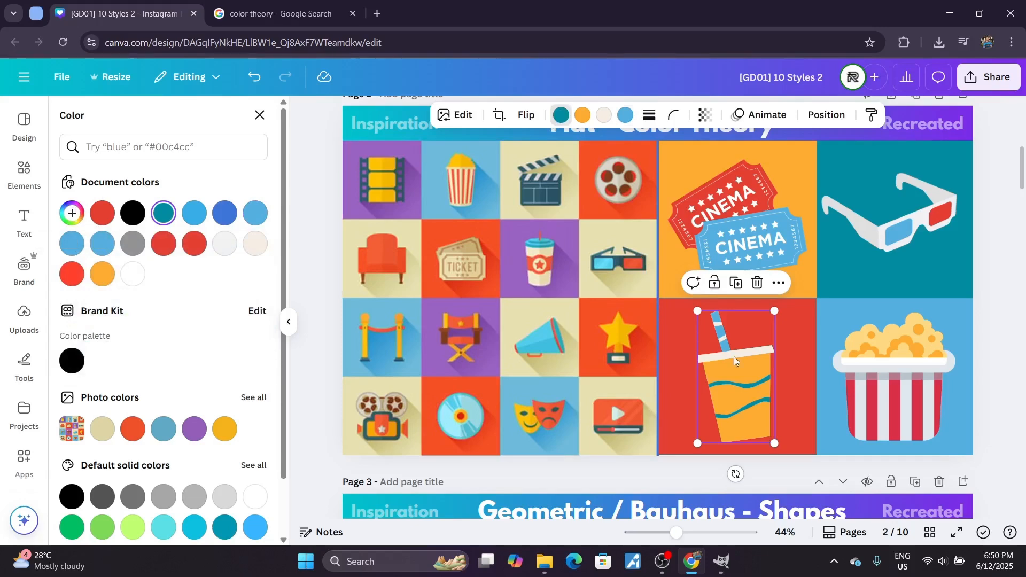
Step: Center the 3D glasses within their teal square
click(919, 231)
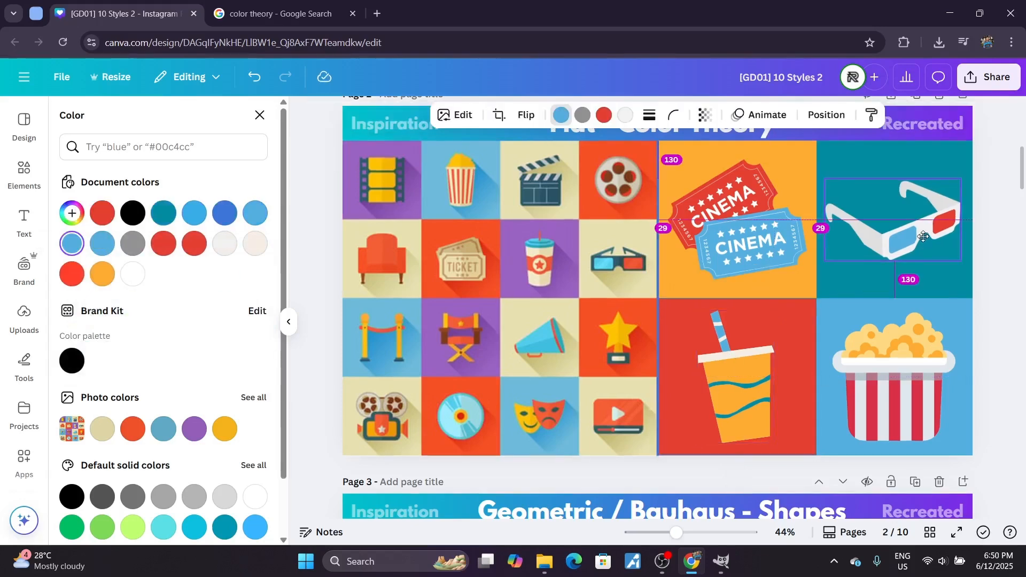
click(825, 161)
drag(1024, 171, 1024, 168)
Step: Group the cinema tickets with their orange square, and select the 3D glasses together with their teal square
click(735, 256)
shift+click(677, 323)
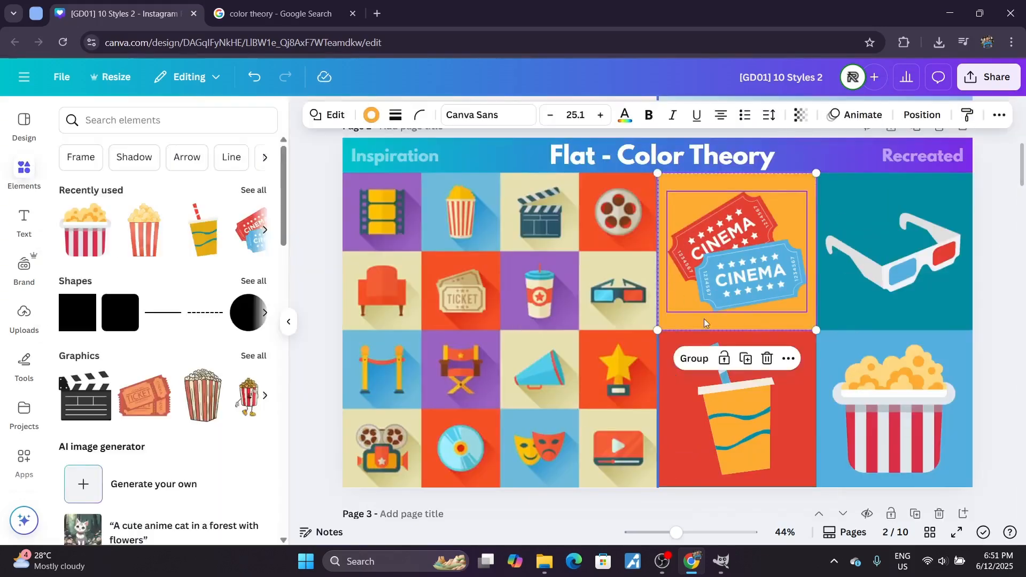
click(695, 357)
click(850, 254)
shift+click(851, 310)
Step: Swap the two upper tiles so the 3D glasses sit beside the inspiration image and the cinema tickets at the outer side
drag(871, 321, 501, 340)
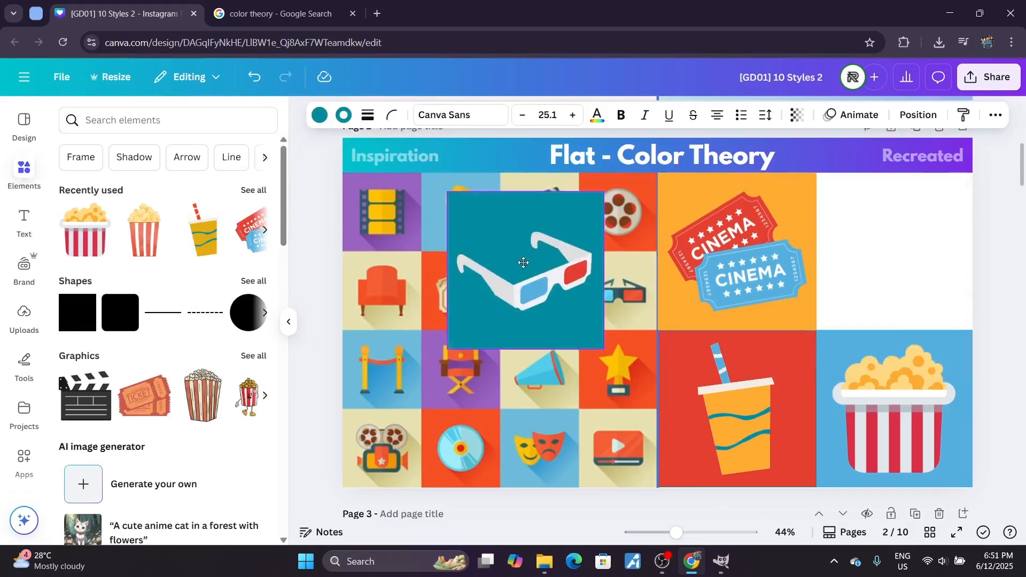
click(735, 237)
drag(736, 237, 937, 246)
click(701, 282)
click(525, 244)
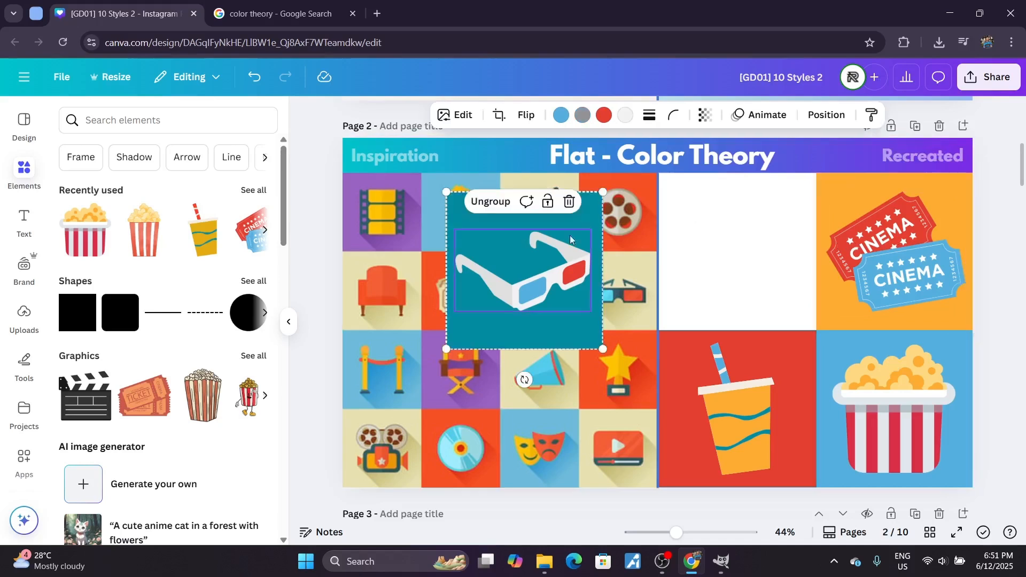
drag(525, 244, 754, 221)
click(992, 218)
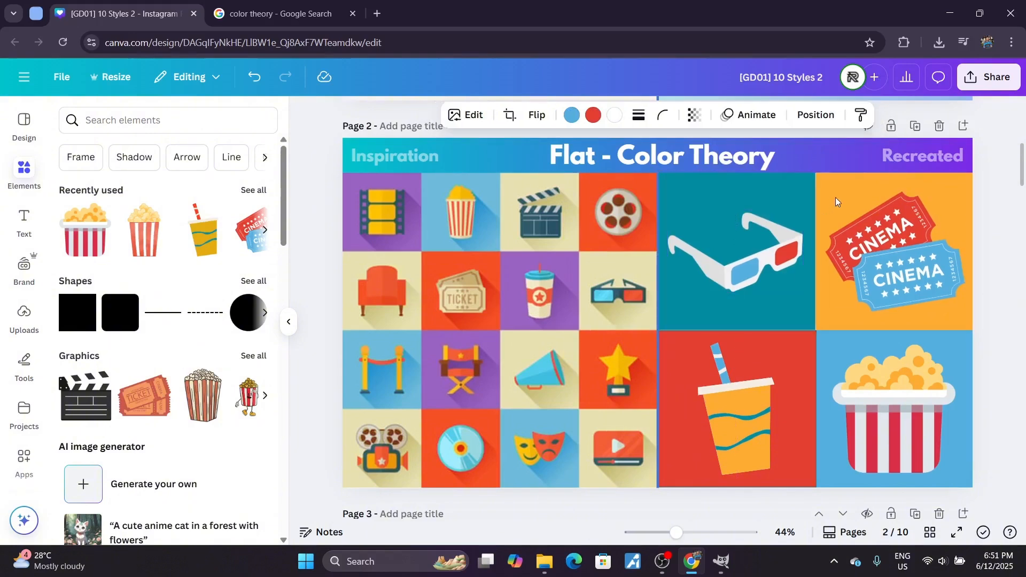
Step: Set the outline of the square behind the drink cup to the red sampled from its own fill
click(836, 198)
click(800, 380)
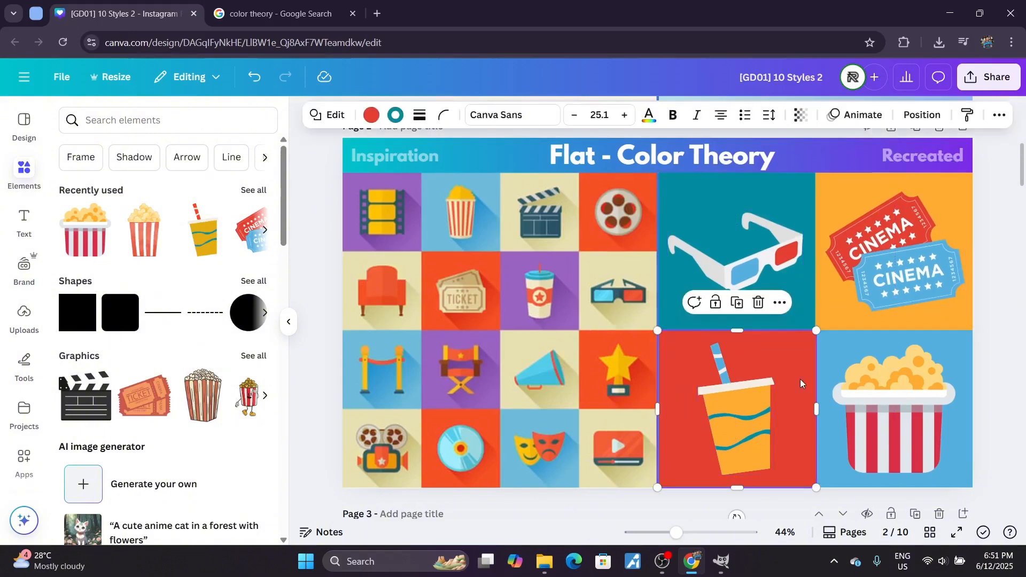
click(396, 115)
click(72, 213)
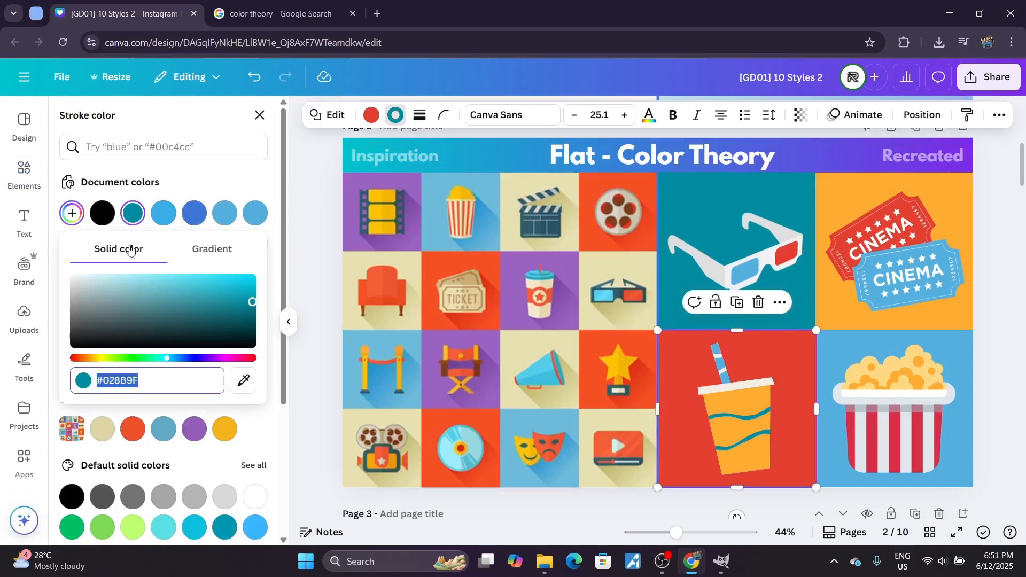
click(246, 381)
click(761, 354)
Step: Nudge the glasses tile and the tickets tile slightly right to line up with the tiles below
click(781, 360)
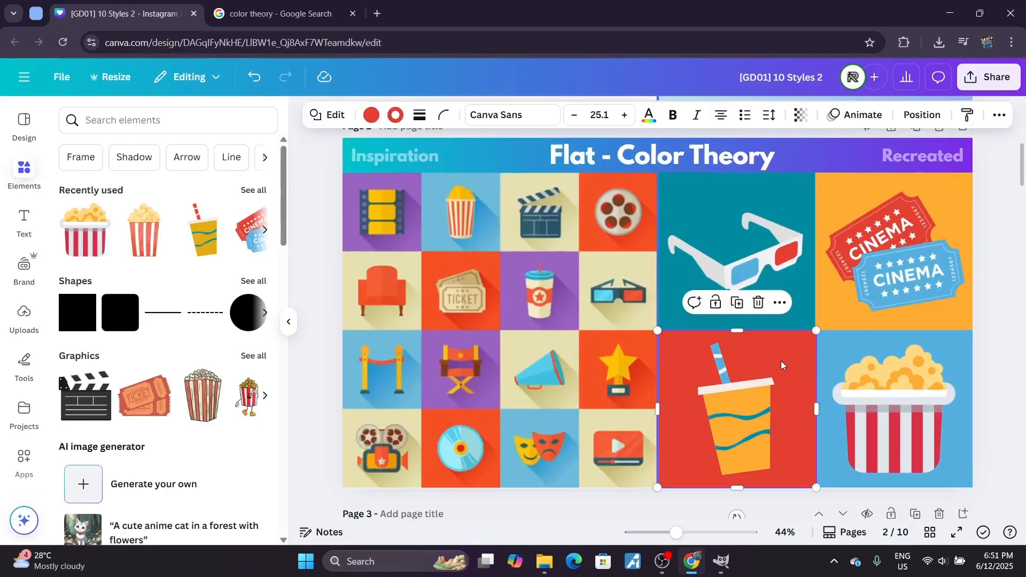
key(Left)
key(Up)
key(Right)
key(Right)
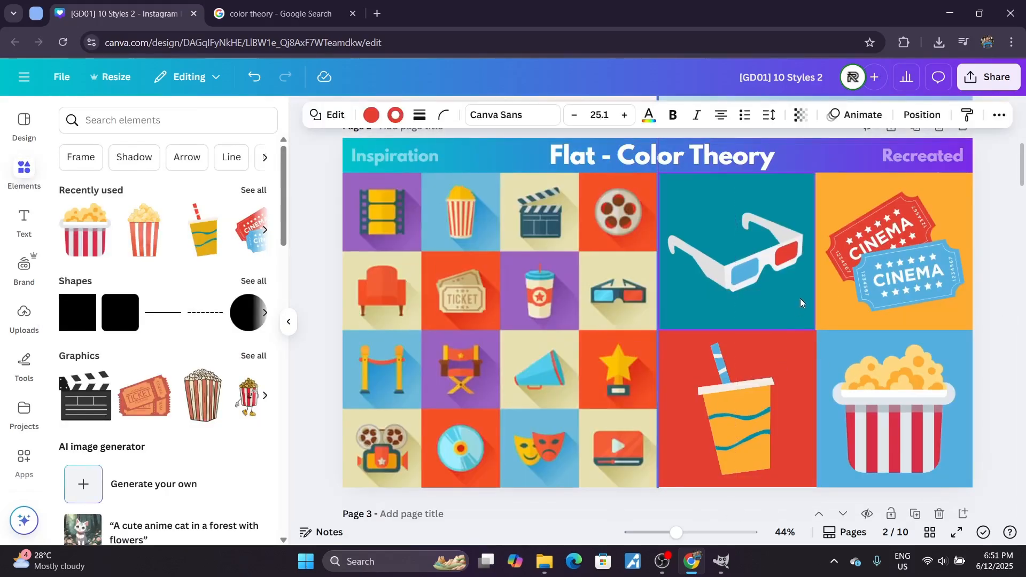
click(834, 306)
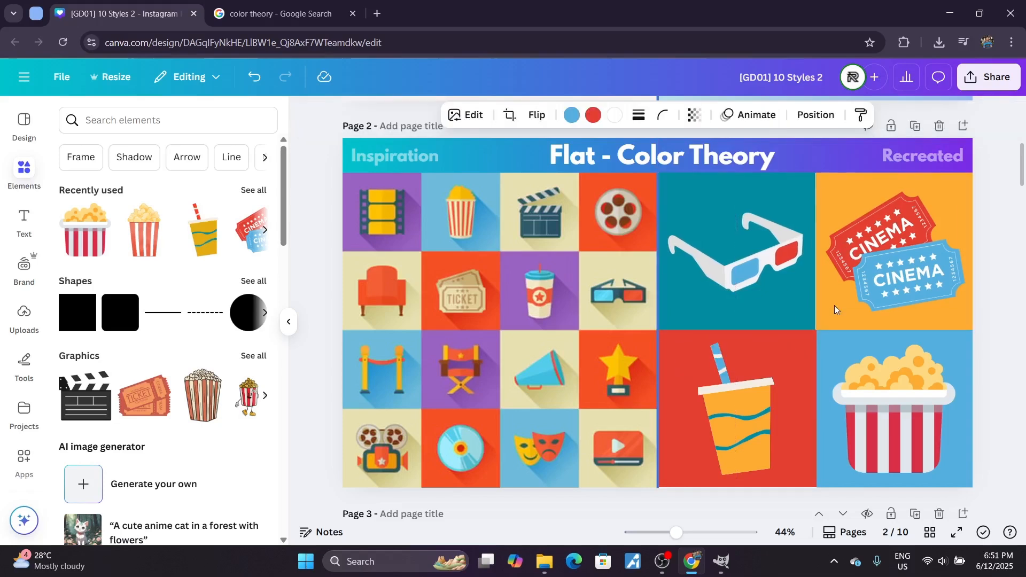
click(785, 313)
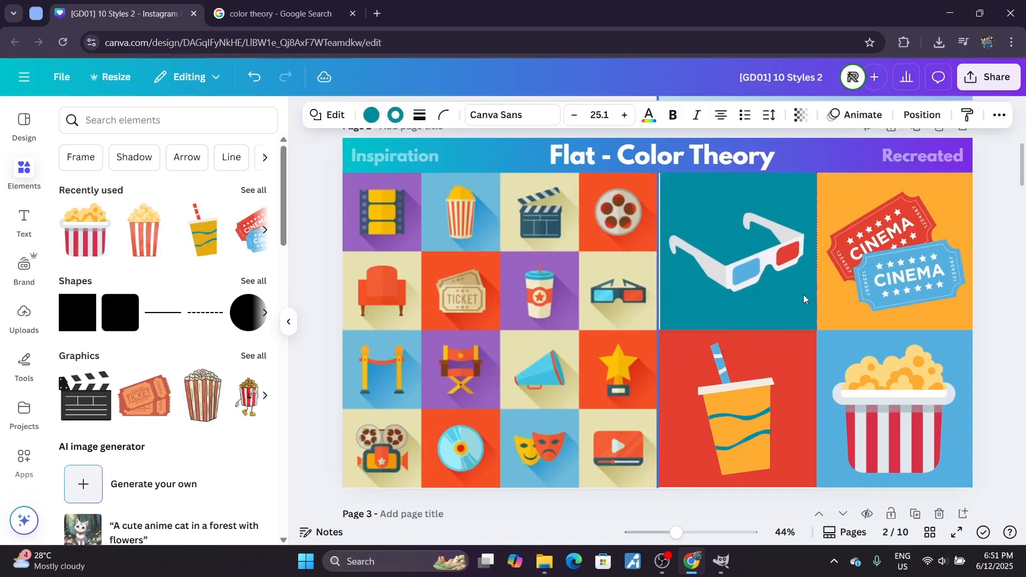
Step: Widen the teal square behind the glasses toward the inspiration image to cover the gap between them
click(713, 358)
click(648, 315)
click(680, 305)
drag(660, 252, 650, 256)
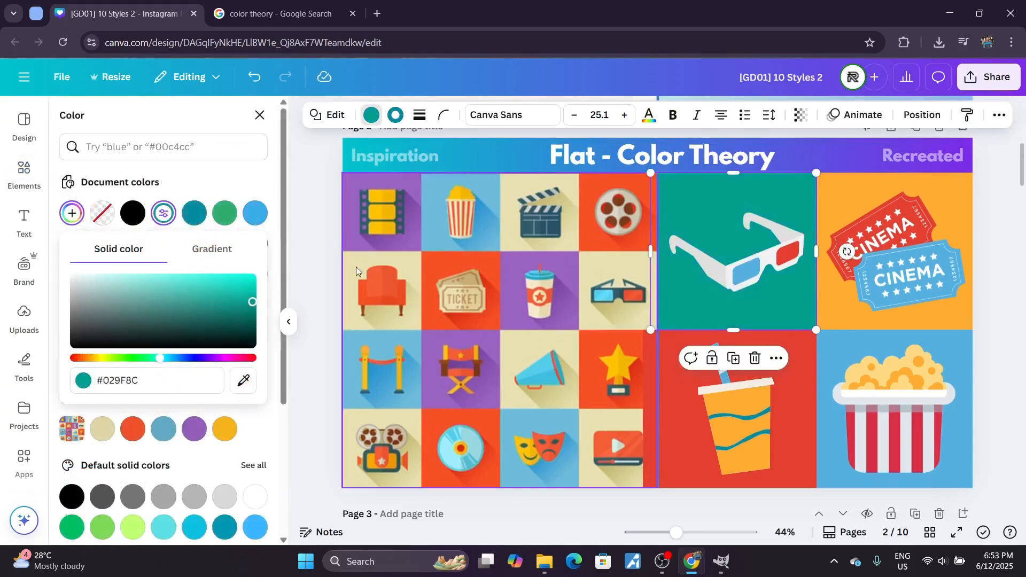
Step: Recolor the teal waves on the drink cup with the document's green-teal #029F8C
click(253, 189)
click(735, 427)
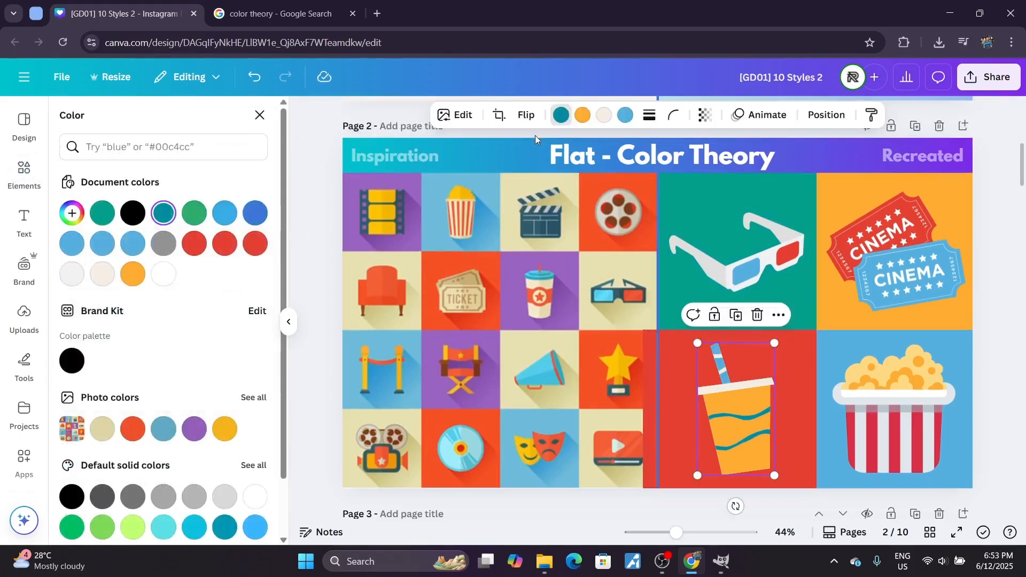
click(100, 215)
click(312, 216)
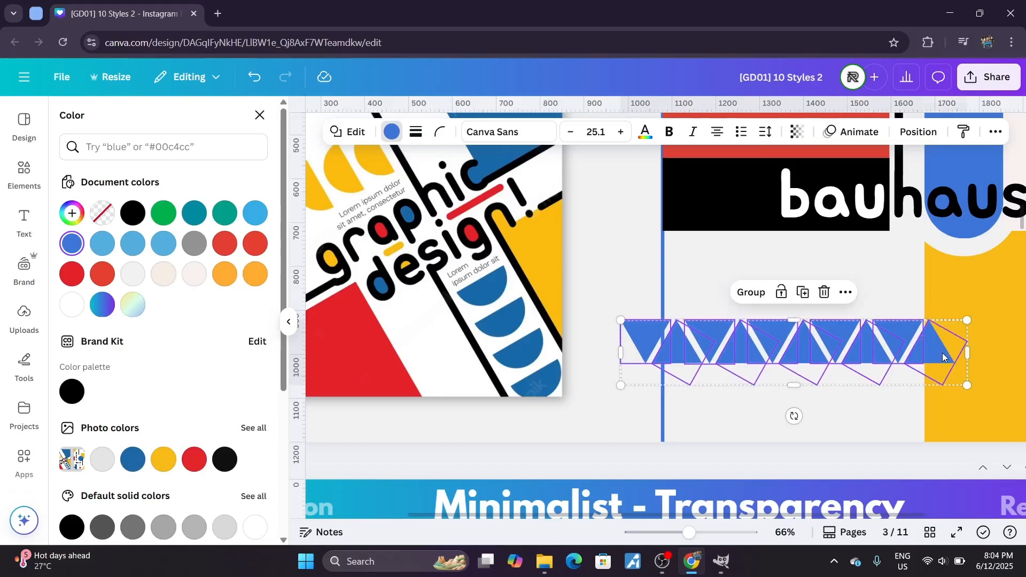
Step: Enlarge the grouped row of blue triangles on page 3, send it behind the yellow block and position it below the black bar
drag(695, 533, 673, 532)
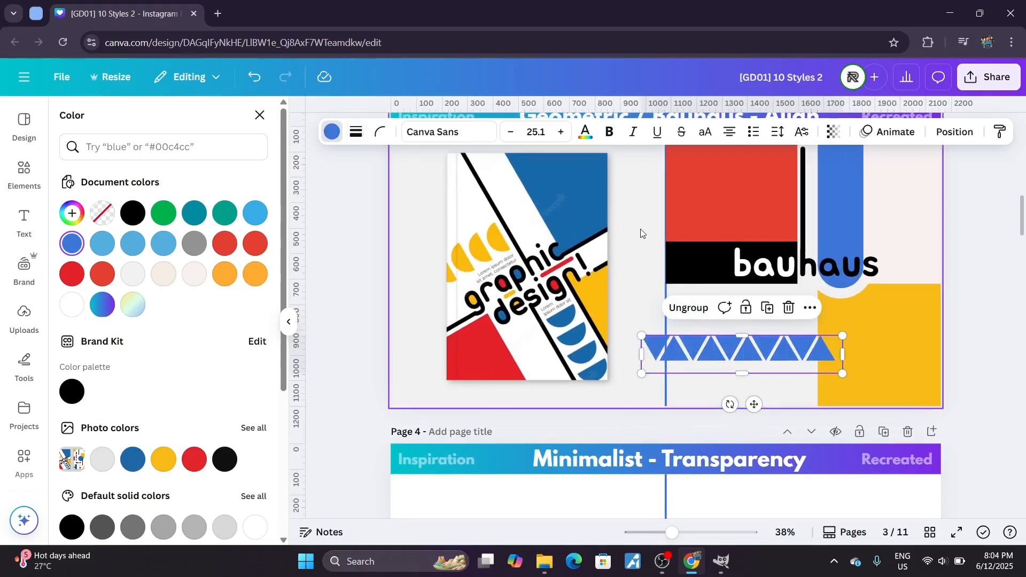
drag(842, 374, 955, 432)
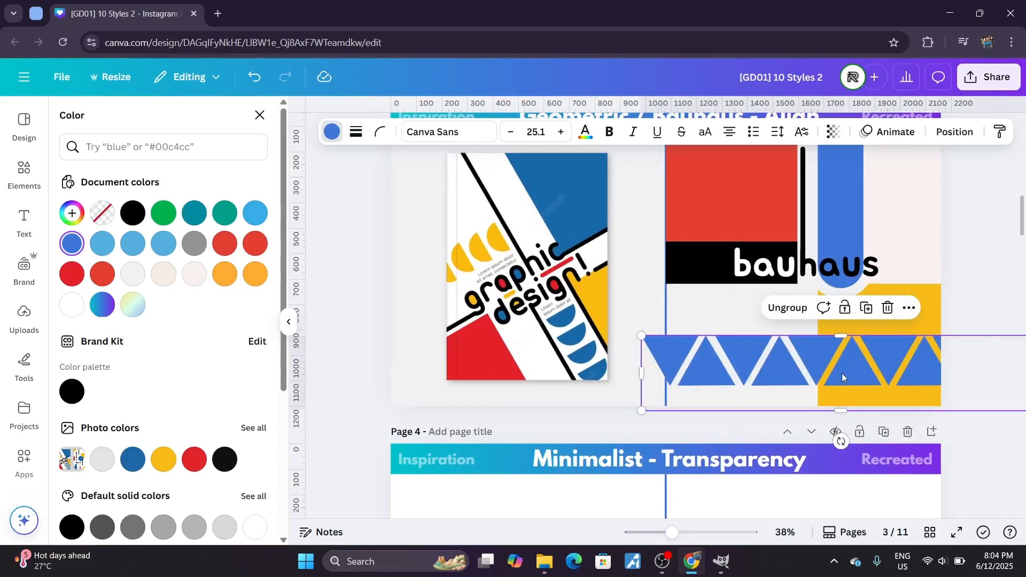
key(ctrl+[)
drag(749, 361, 756, 356)
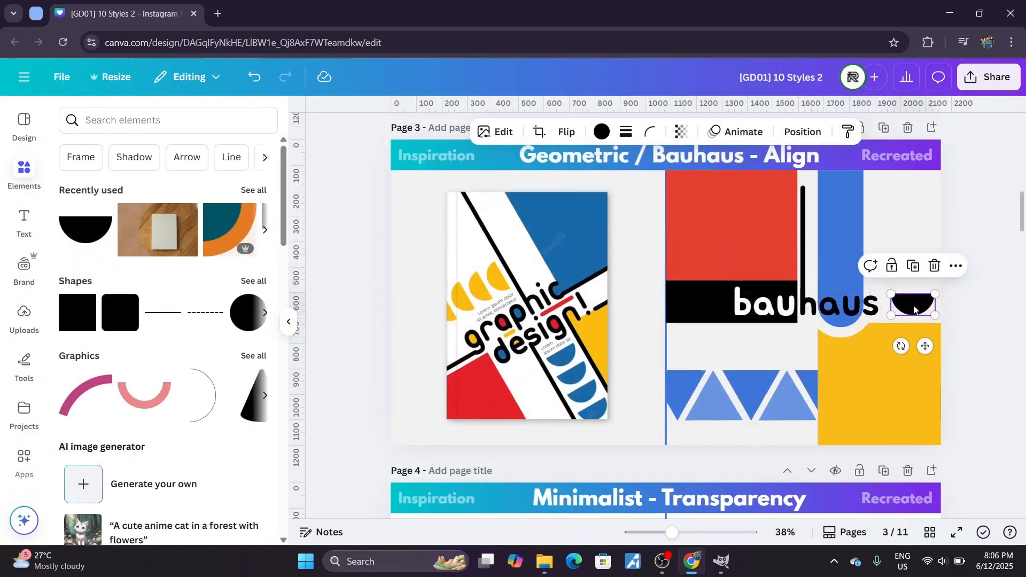
Step: Duplicate the black semicircle beside the word bauhaus to build a vertical column of six
drag(913, 302, 884, 310)
key(ctrl+d)
key(ctrl+d)
key(ctrl+d)
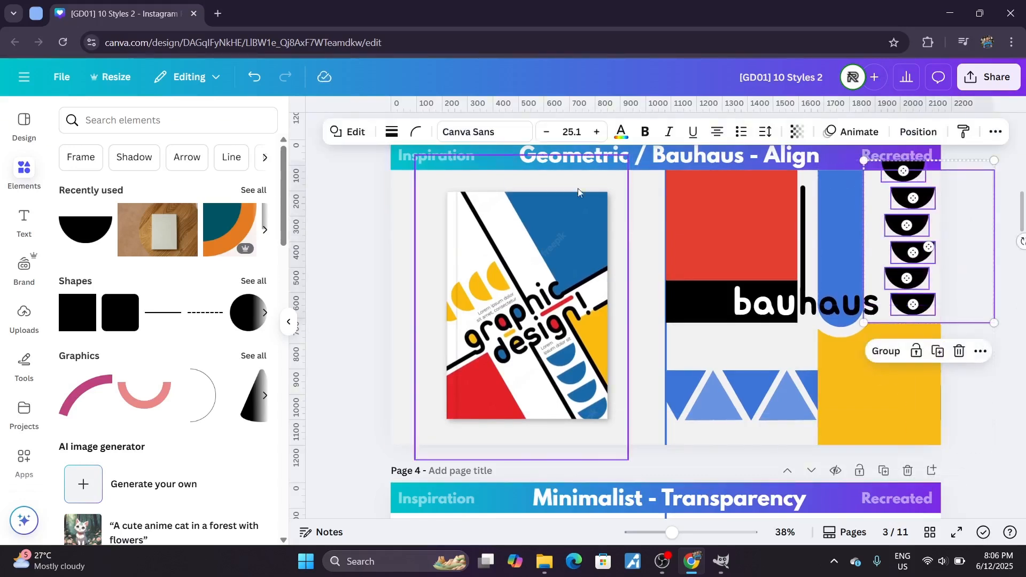
Step: Try to line up the column of semicircles on a common center
right_click(898, 200)
mouse_move(803, 338)
click(914, 363)
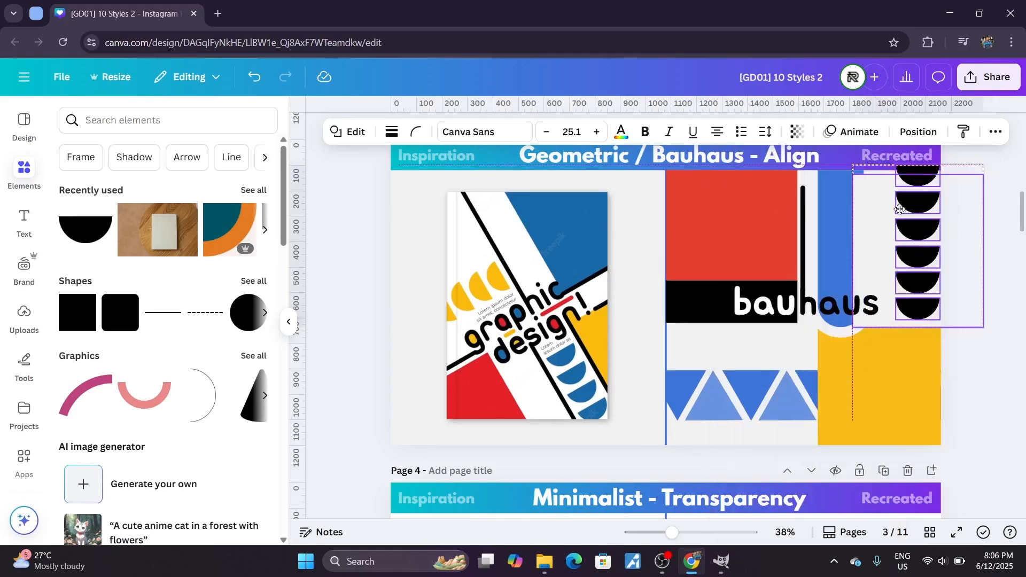
key(ctrl+z)
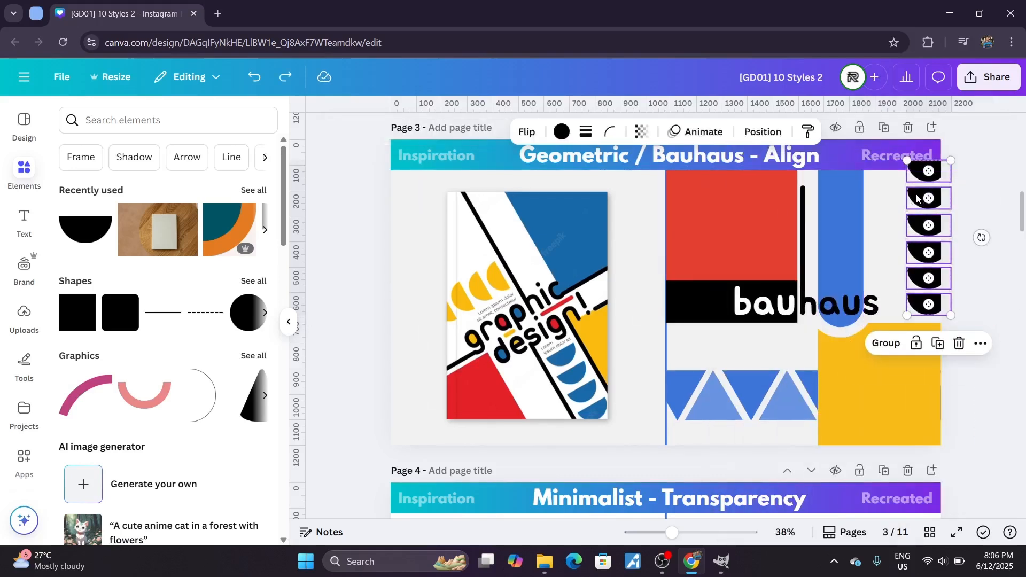
Step: Space the six black semicircles evenly along their column
right_click(917, 199)
mouse_move(801, 339)
click(688, 377)
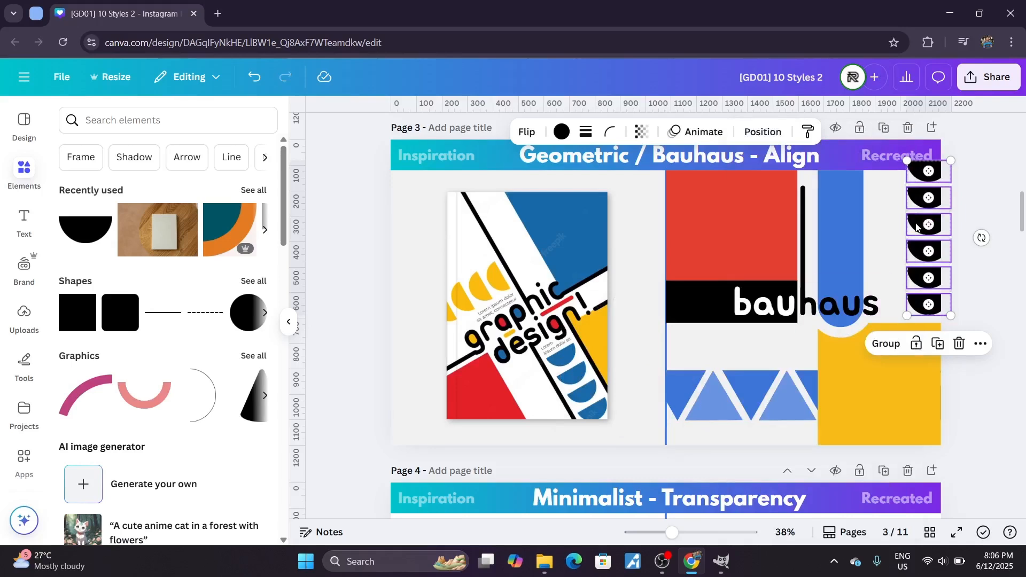
Step: Move and resize the semicircle column to fit between the blue bar and the page's outer edge, above the yellow block
drag(916, 227, 902, 233)
drag(935, 320, 930, 302)
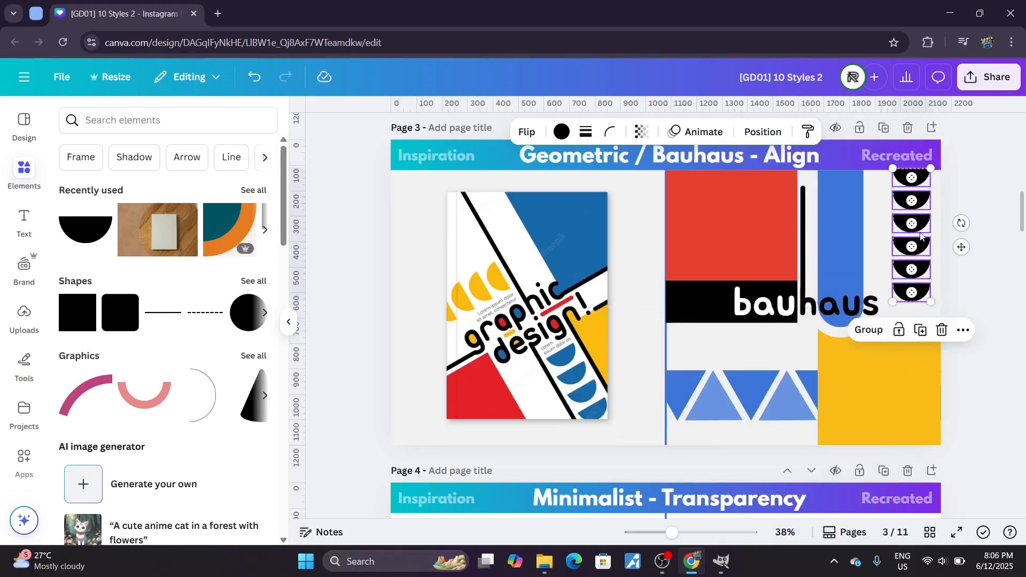
mouse_move(922, 237)
mouse_down()
mouse_move(915, 247)
mouse_move(910, 236)
mouse_up()
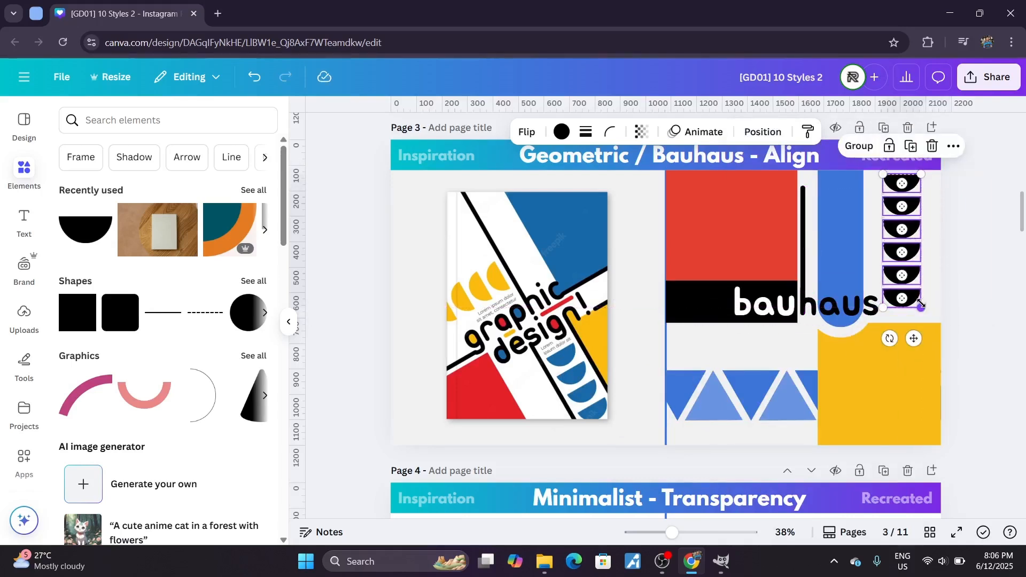
drag(921, 308, 940, 332)
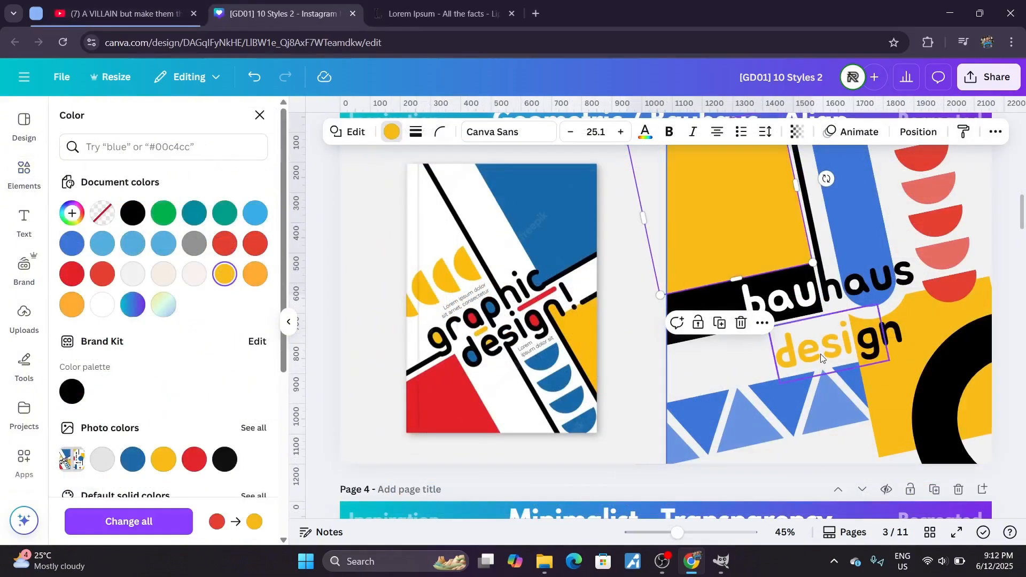
Step: Recolor the yellow letters "desi" in the word design with the red #E44032 sampled from the semicircle column
click(960, 278)
click(831, 339)
shift+click(873, 396)
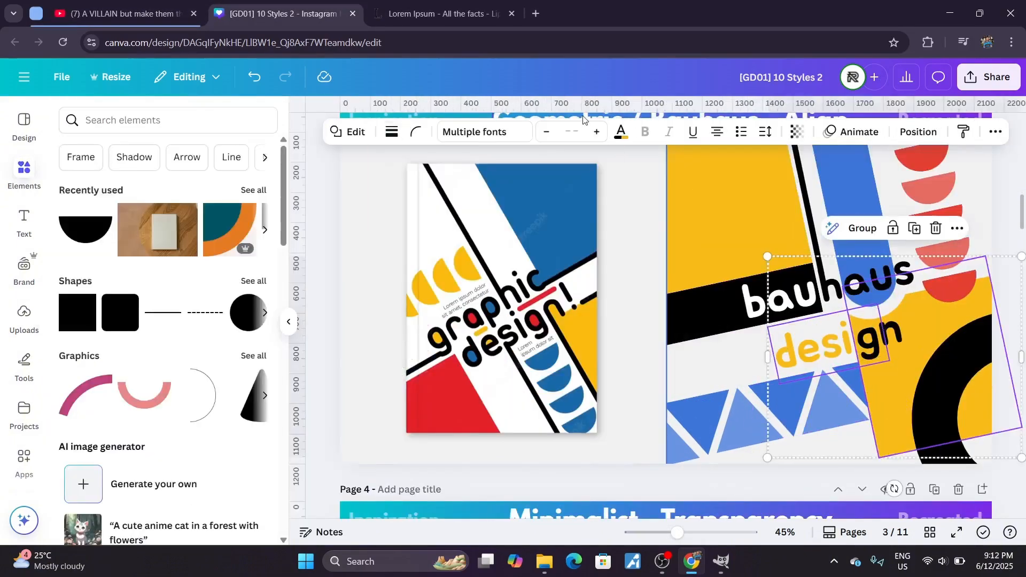
click(615, 135)
click(71, 213)
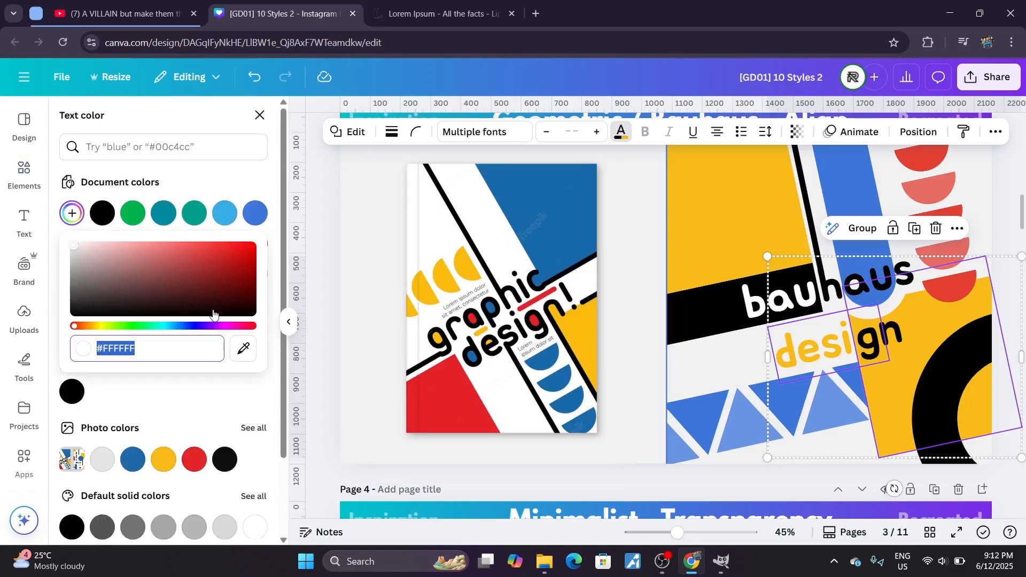
click(244, 348)
click(941, 230)
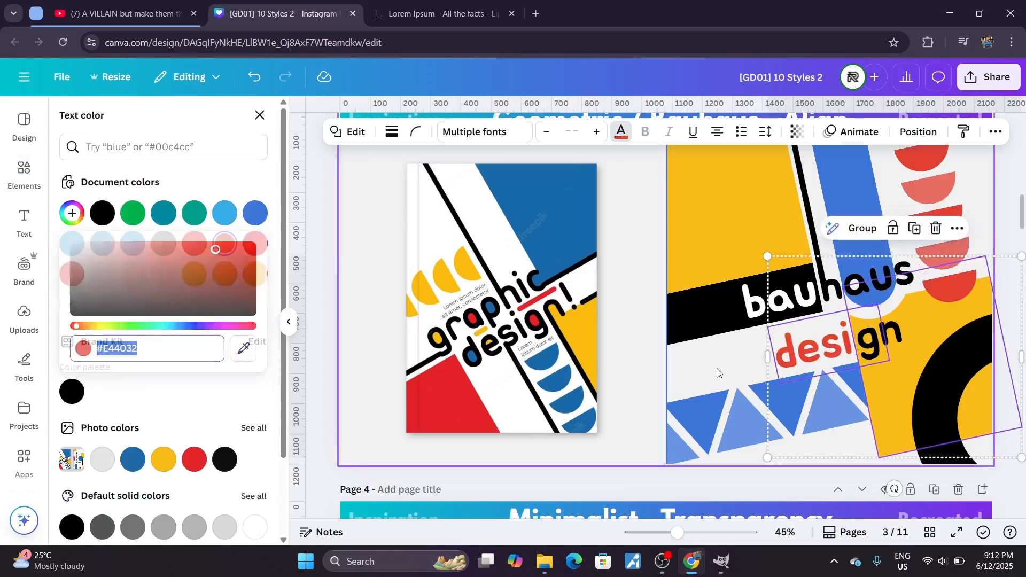
Step: Recolor the large yellow block behind the black ring with the red sampled from the "desi" letters
click(884, 416)
click(392, 132)
click(72, 214)
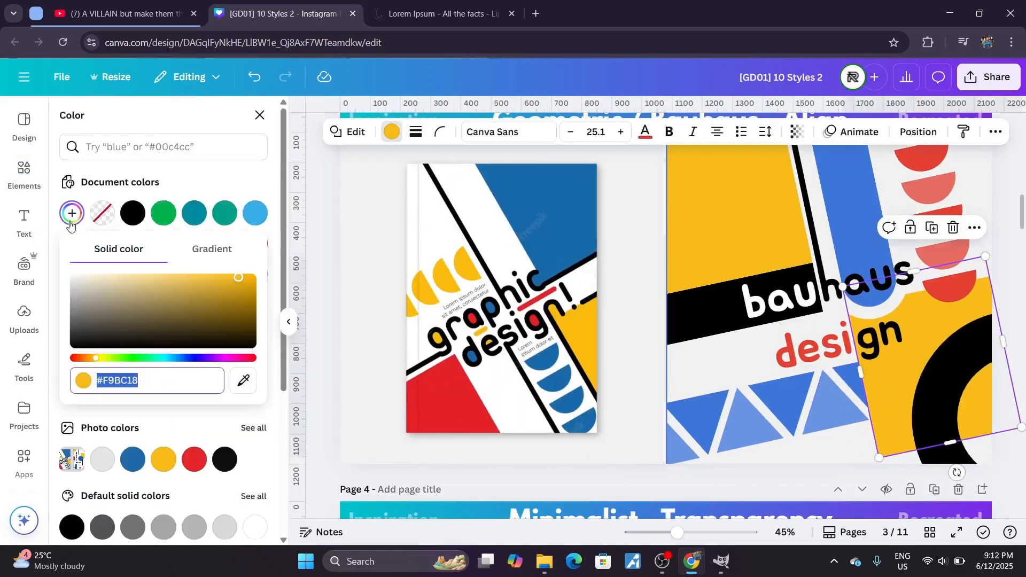
click(244, 381)
click(843, 335)
scroll(961, 369, up, 2)
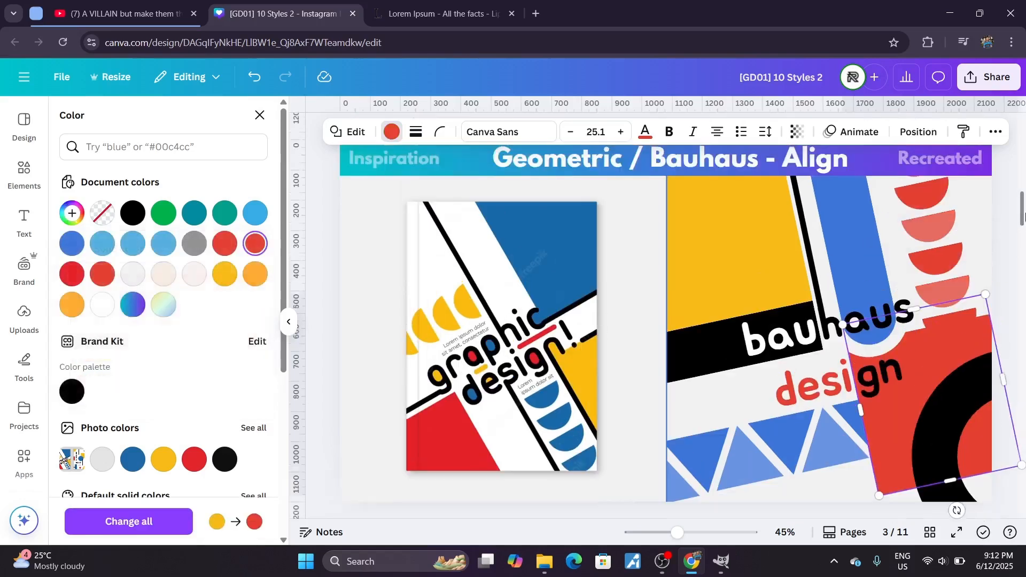
Step: Recolor all six red semicircles in the column yellow using the existing document color
click(961, 369)
shift+click(940, 306)
shift+click(917, 241)
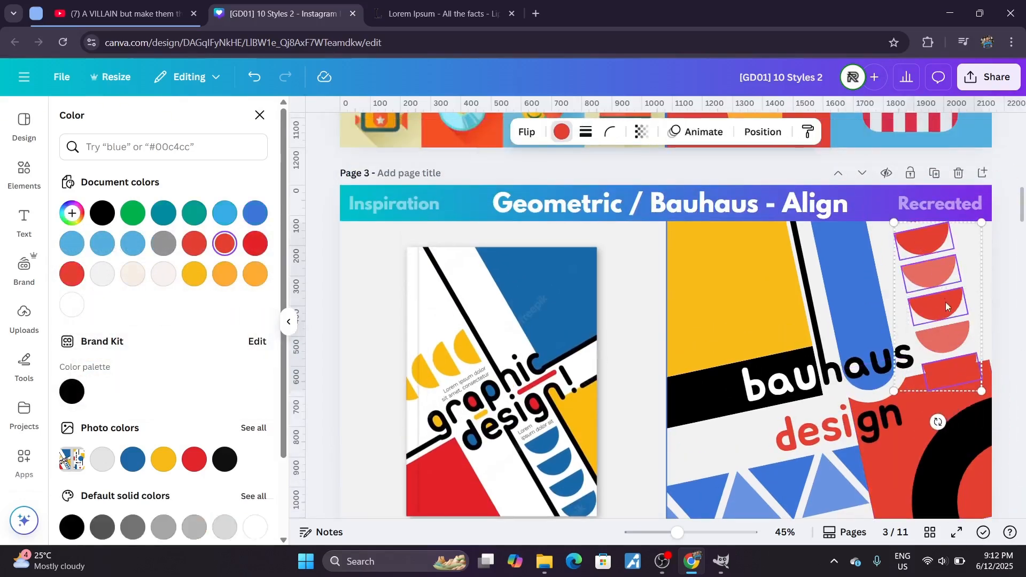
shift+click(915, 208)
click(562, 133)
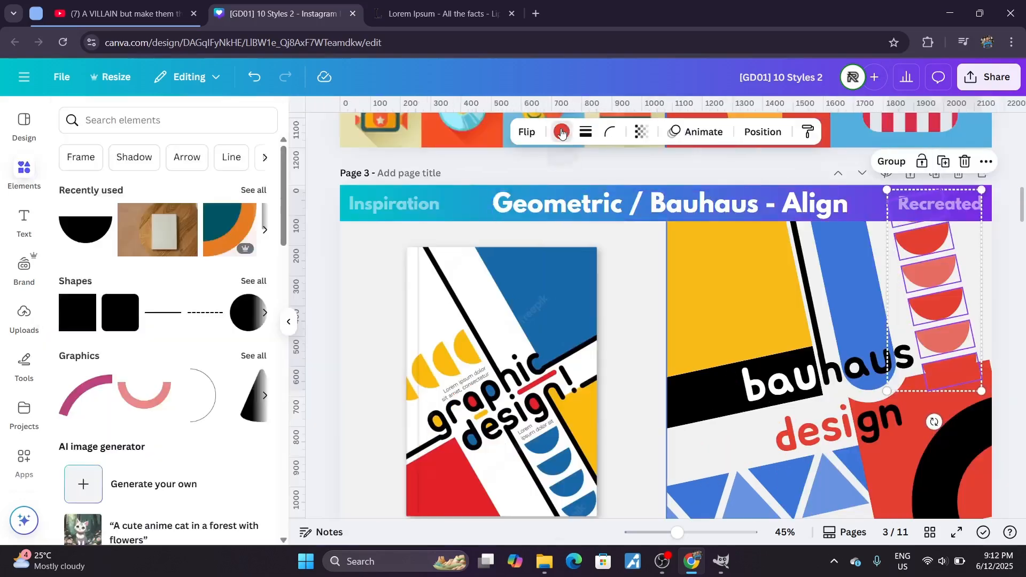
click(561, 133)
click(195, 275)
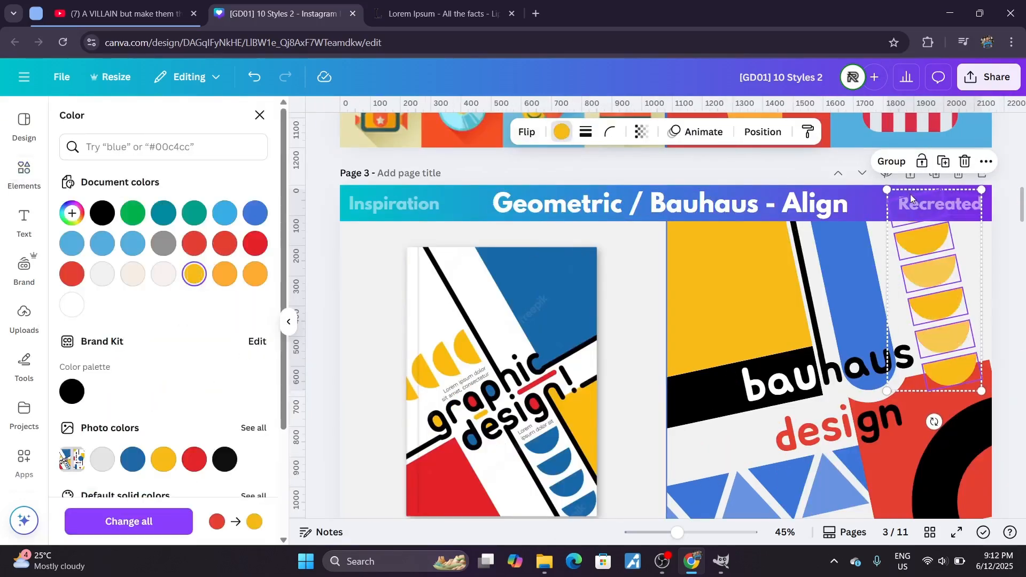
click(385, 249)
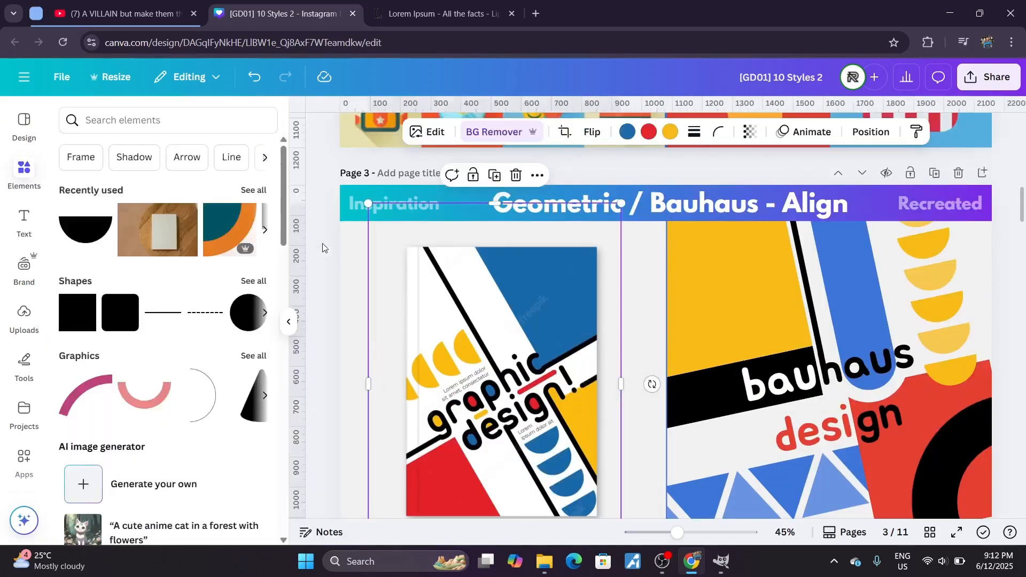
click(320, 238)
Step: Paste the portrait and hexagon onto the blank page 6 and fill the hexagon solid black
scroll(970, 211, down, 3)
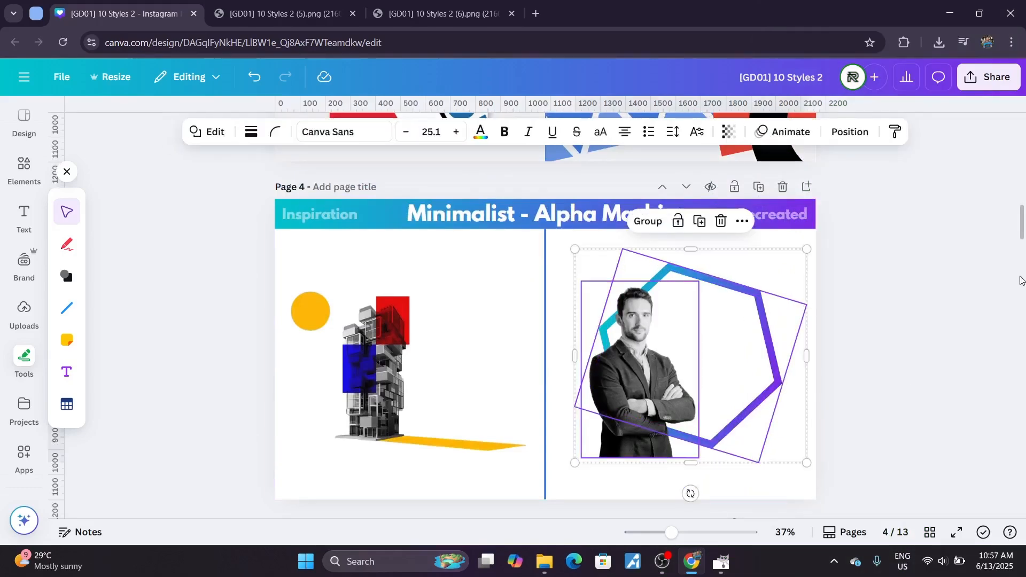
drag(1023, 225, 1024, 292)
click(668, 279)
key(ctrl+v)
click(873, 293)
click(750, 246)
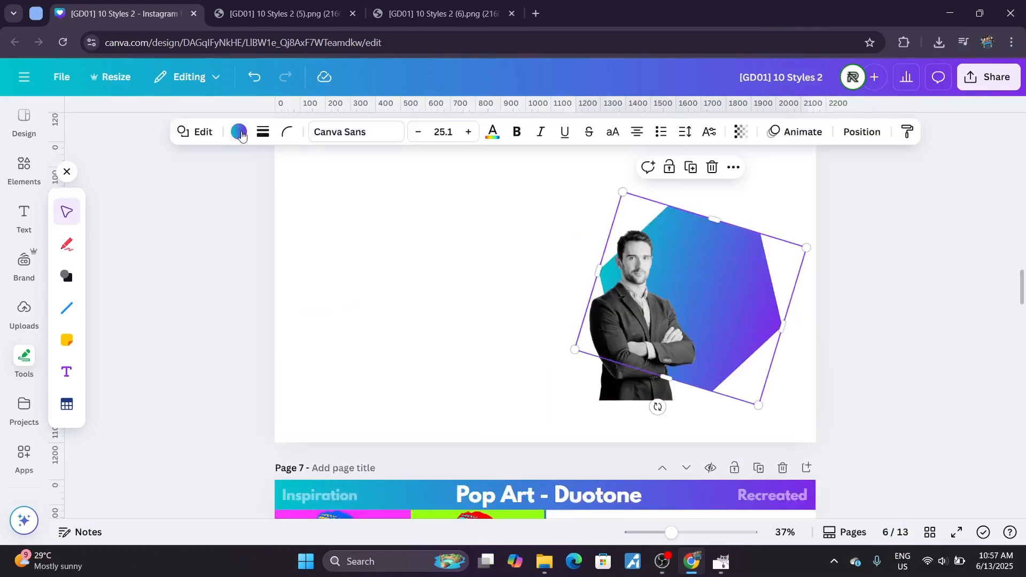
click(240, 132)
click(133, 221)
click(763, 397)
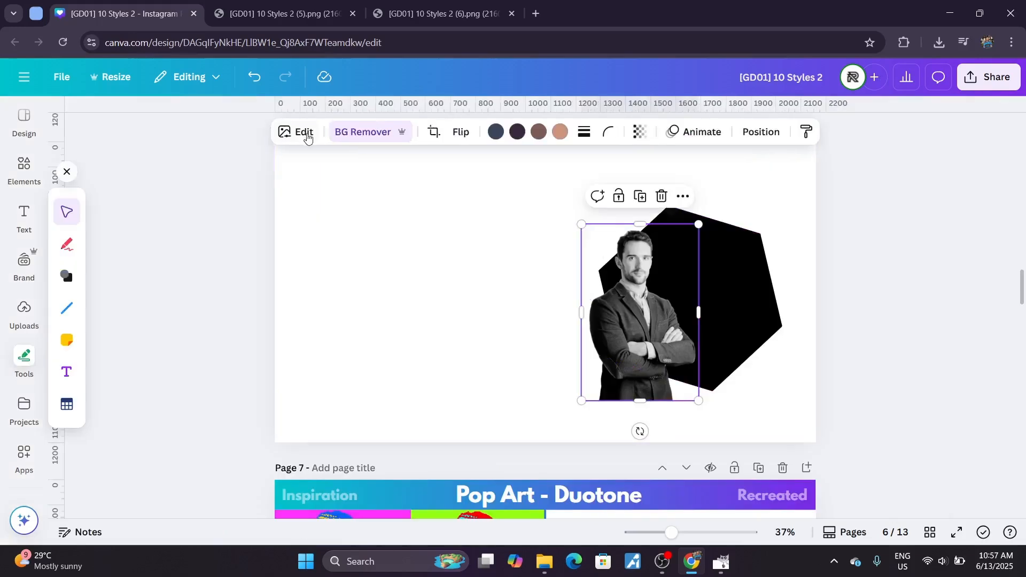
Step: Turn the man's photo into a flat white silhouette using a custom duotone with white highlights and white shadows
click(295, 130)
click(113, 218)
click(24, 168)
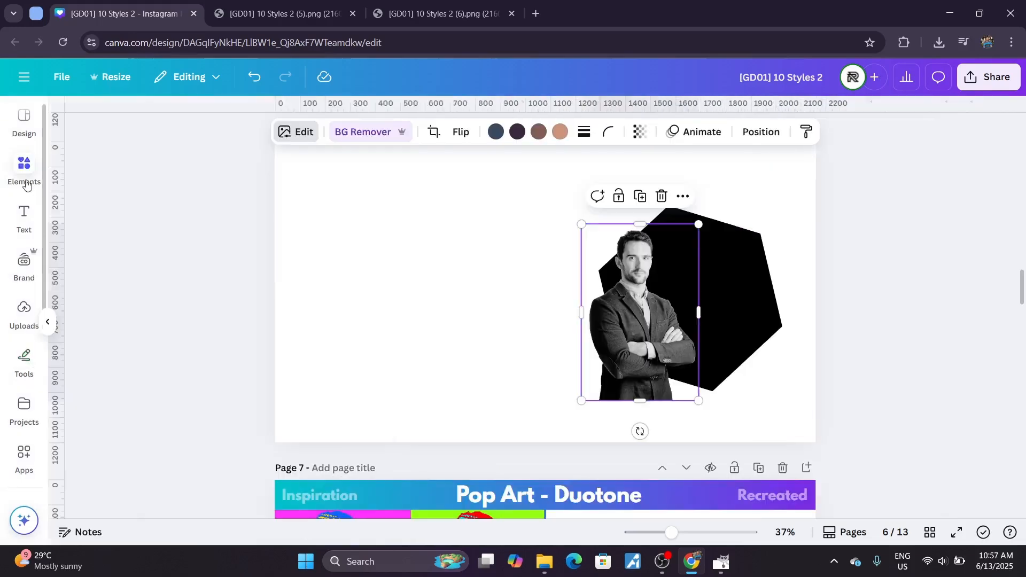
drag(287, 204, 284, 155)
click(420, 132)
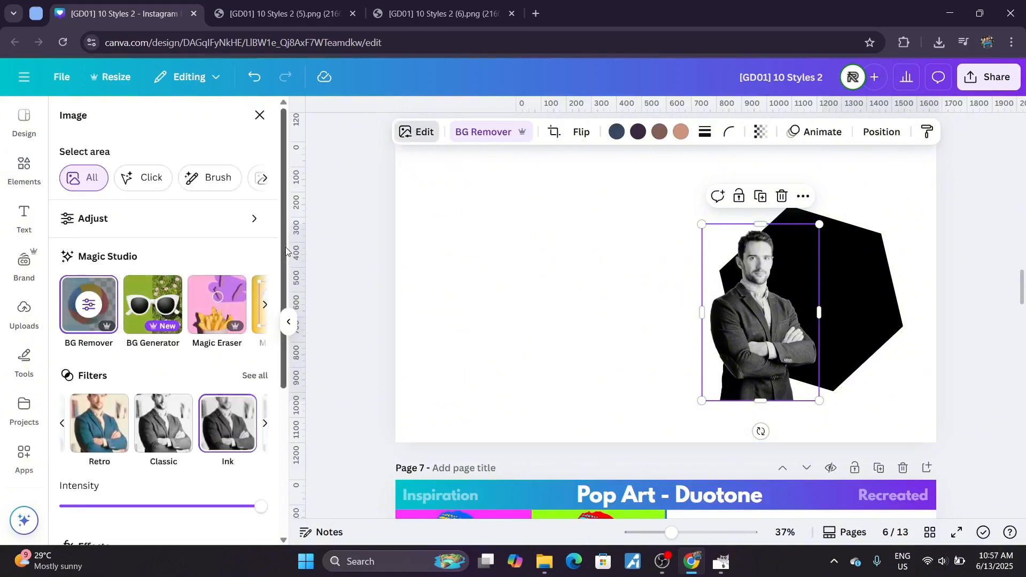
scroll(287, 251, down, 2)
click(148, 535)
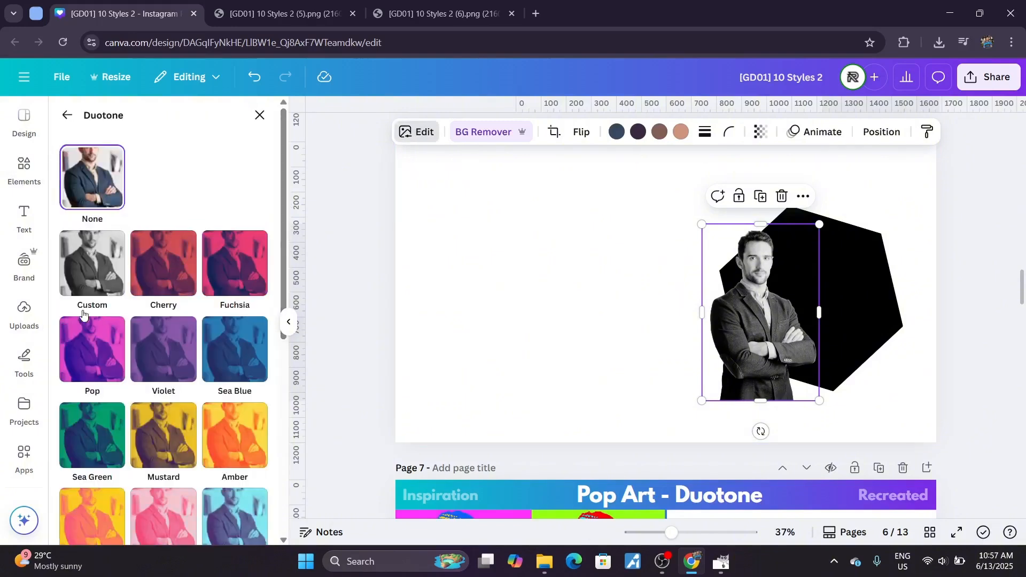
click(92, 297)
click(256, 332)
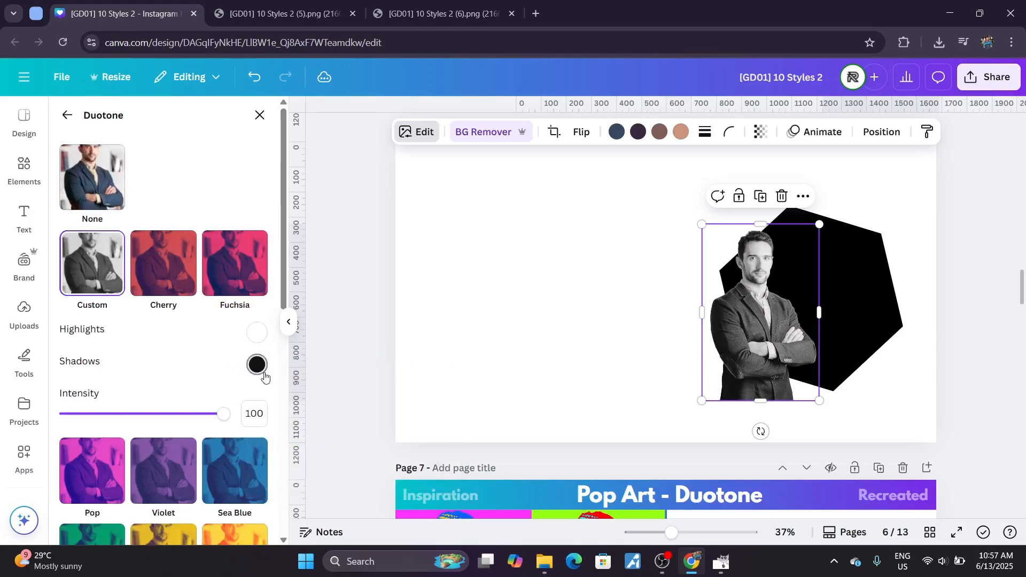
click(257, 363)
click(516, 291)
Step: Remove the silhouette from the hexagon page and paste it onto a new page 7 with a black background
click(801, 279)
key(Delete)
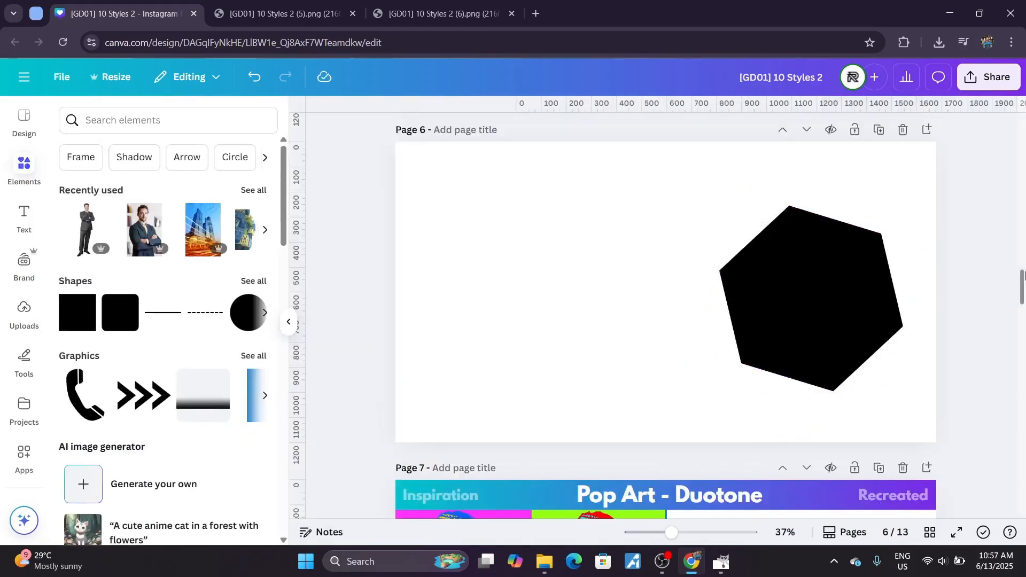
scroll(855, 240, up, 1)
click(928, 206)
click(608, 132)
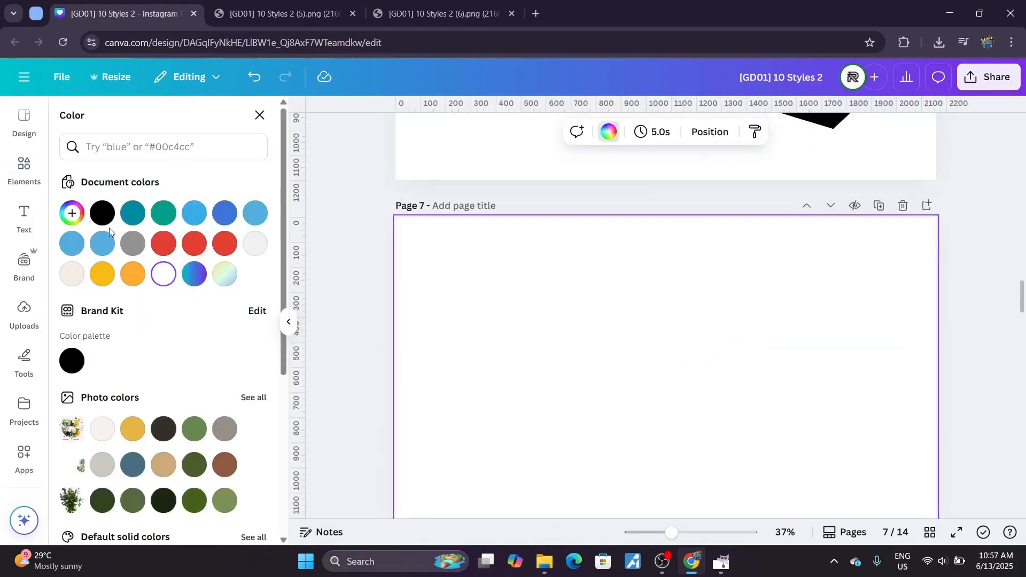
click(102, 213)
scroll(994, 257, down, 1)
key(ctrl+v)
click(994, 258)
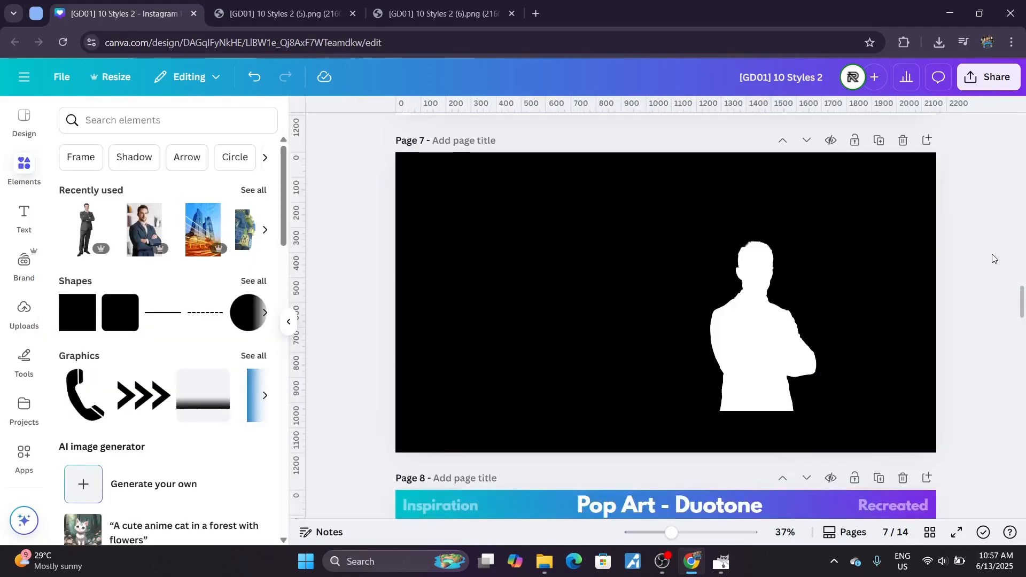
drag(1024, 298, 1025, 243)
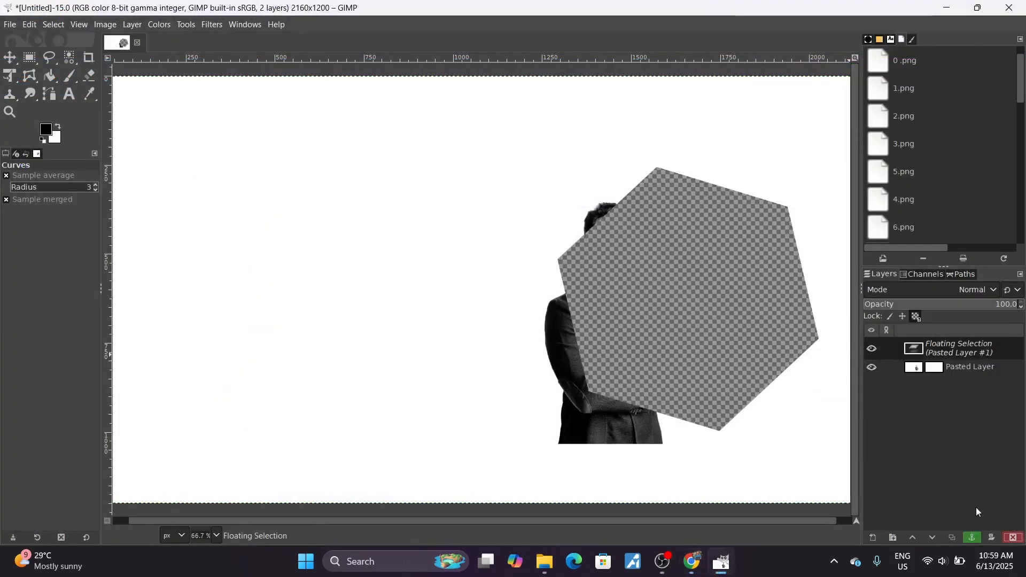
Step: In GIMP, anchor the pasted hexagon image to the portrait's layer mask and invert the mask
key(ctrl+h)
click(159, 24)
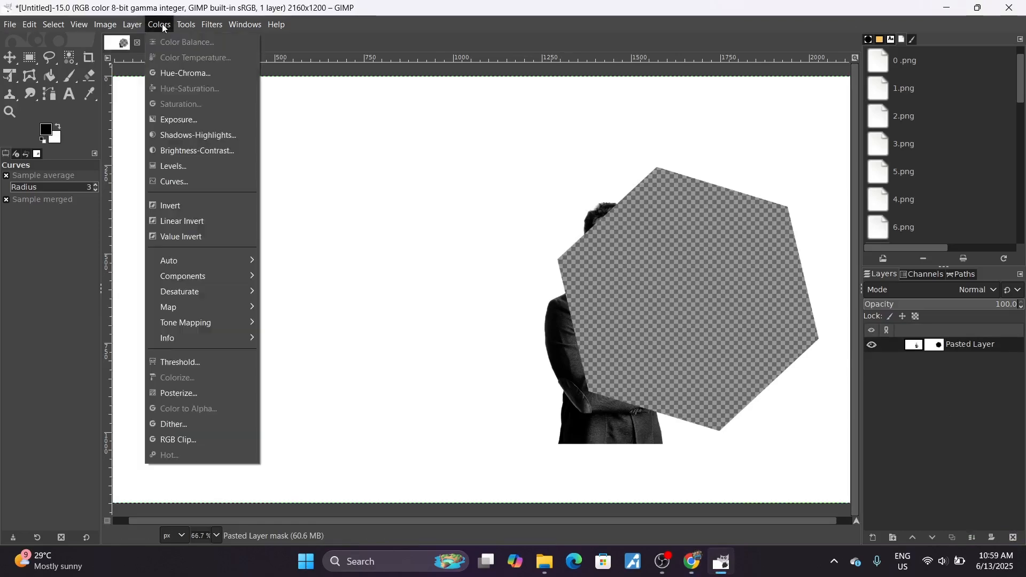
click(181, 202)
Step: Try to copy the silhouette image "[GD01] 10 Styles 2 (9).png" from the browser for use in GIMP
key(alt+Tab)
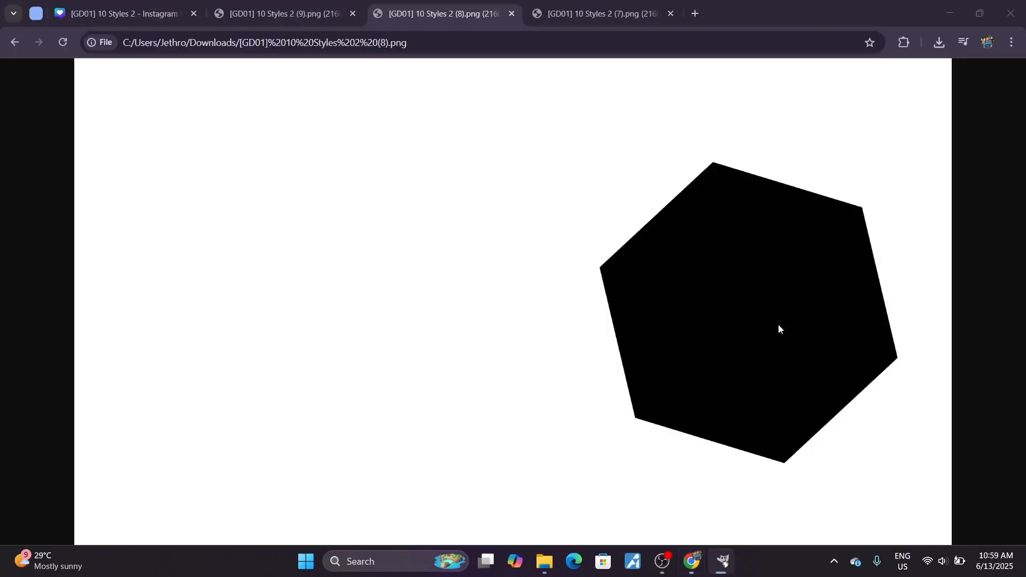
key(ctrl+shift+Tab)
right_click(598, 244)
click(663, 297)
key(alt+Tab)
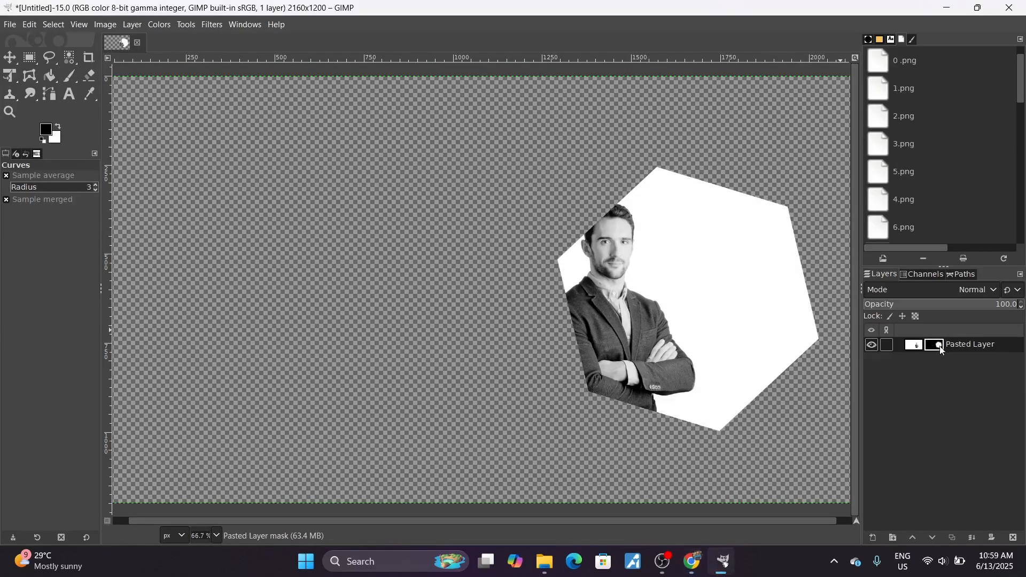
Step: Apply the hexagon mask to the portrait layer and add a new white layer mask to it
right_click(919, 344)
click(882, 266)
right_click(915, 342)
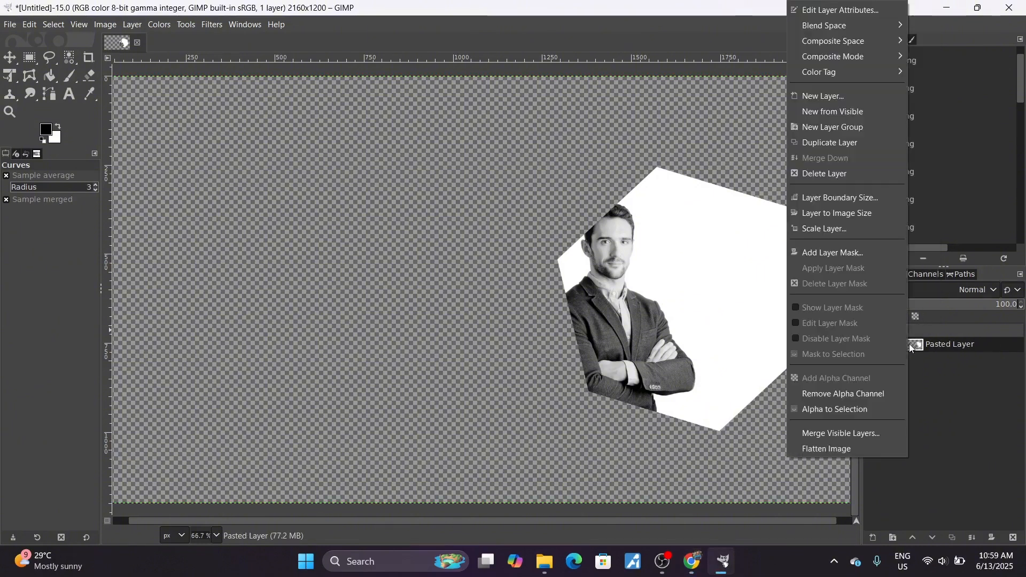
click(834, 252)
click(840, 348)
Step: Discard the wrongly pasted image, copy the white silhouette image from the browser, and anchor it as the portrait's layer mask
key(ctrl+v)
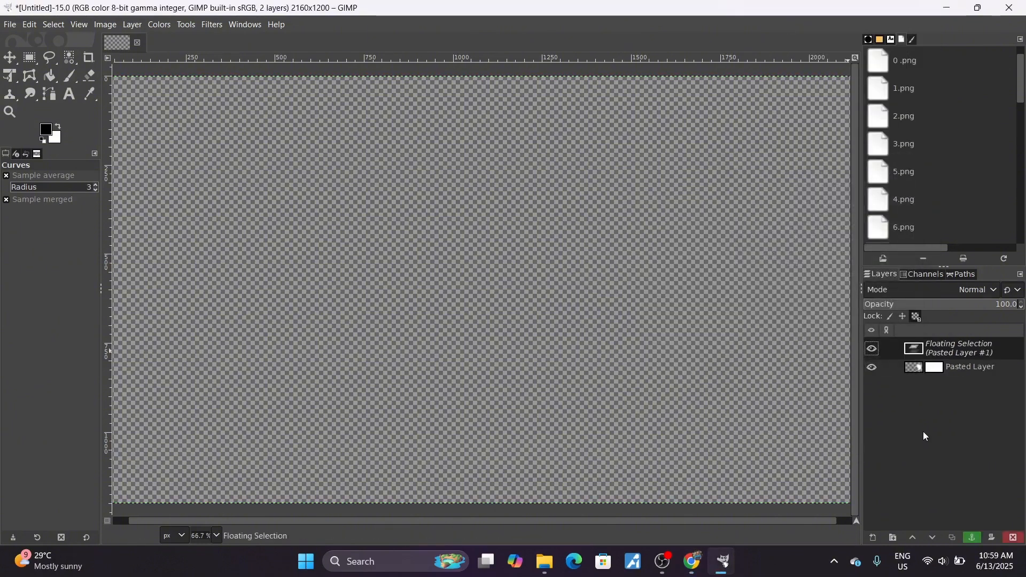
click(1013, 537)
key(alt+Tab)
right_click(577, 185)
click(641, 235)
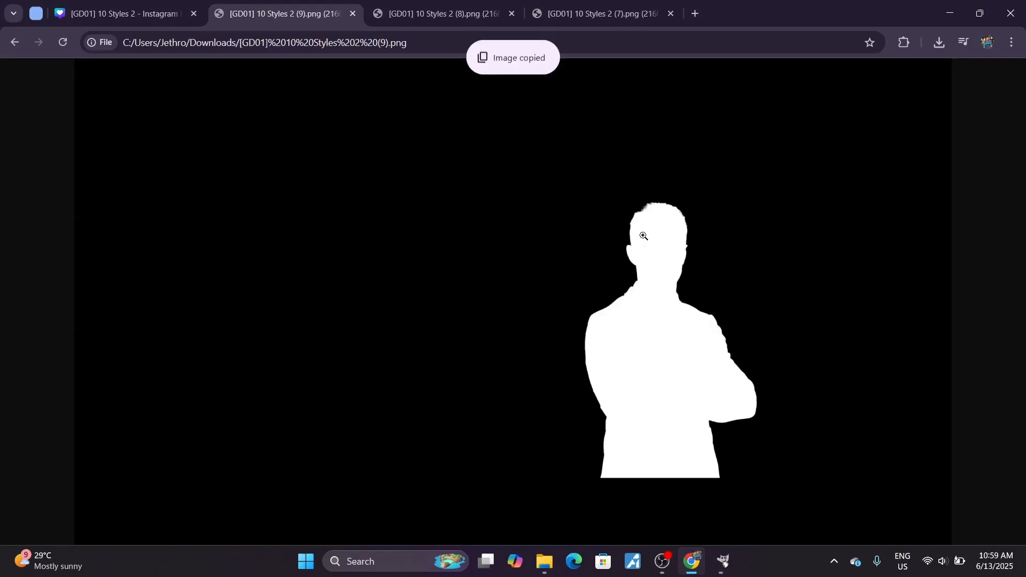
key(alt+Tab)
key(ctrl+v)
click(973, 538)
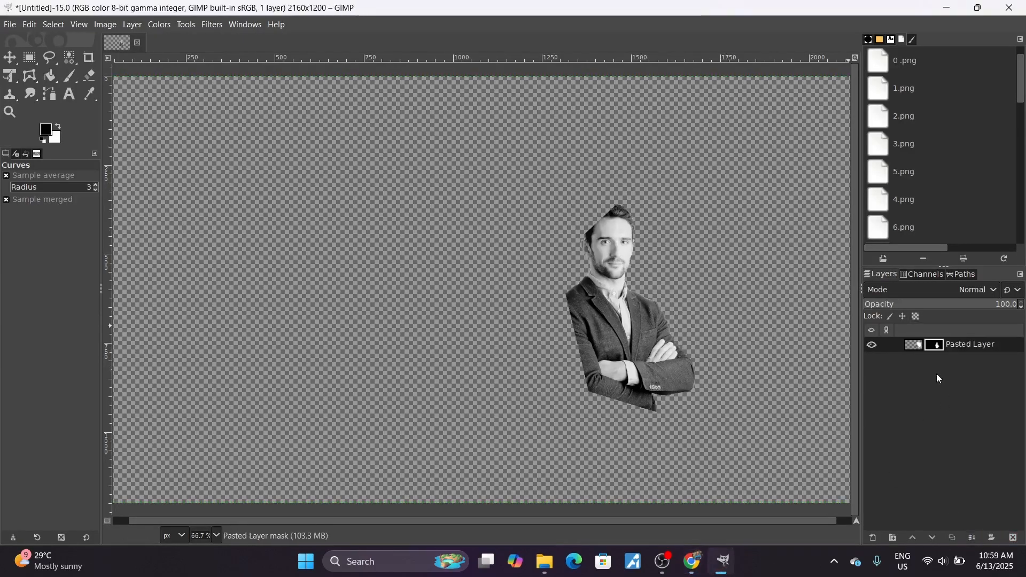
Step: In Canva, line up the masked portrait cutout over the original on page 4 and apply the Peppermint duotone
key(alt+Tab)
drag(803, 309, 747, 309)
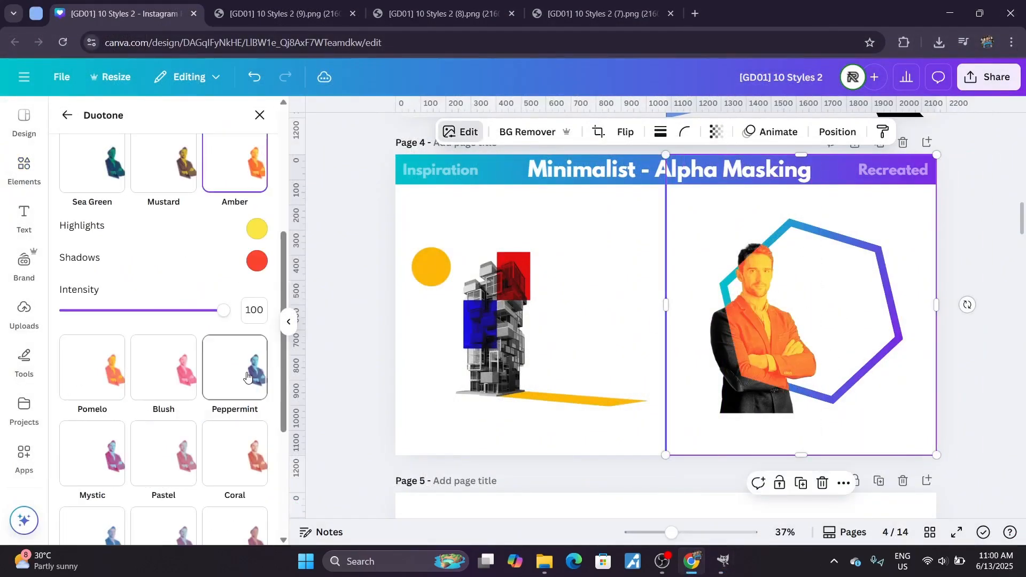
click(236, 367)
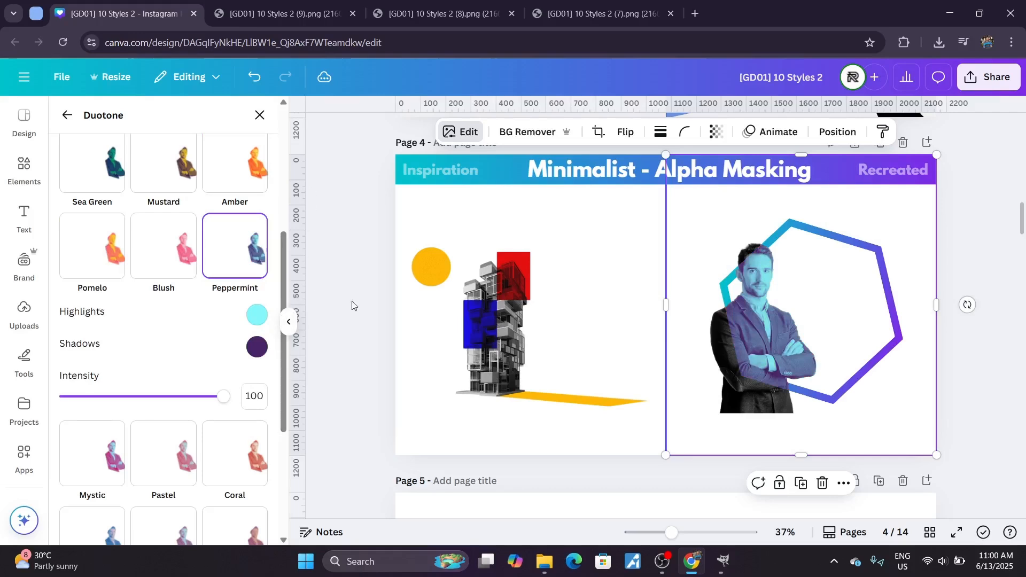
click(454, 303)
click(958, 324)
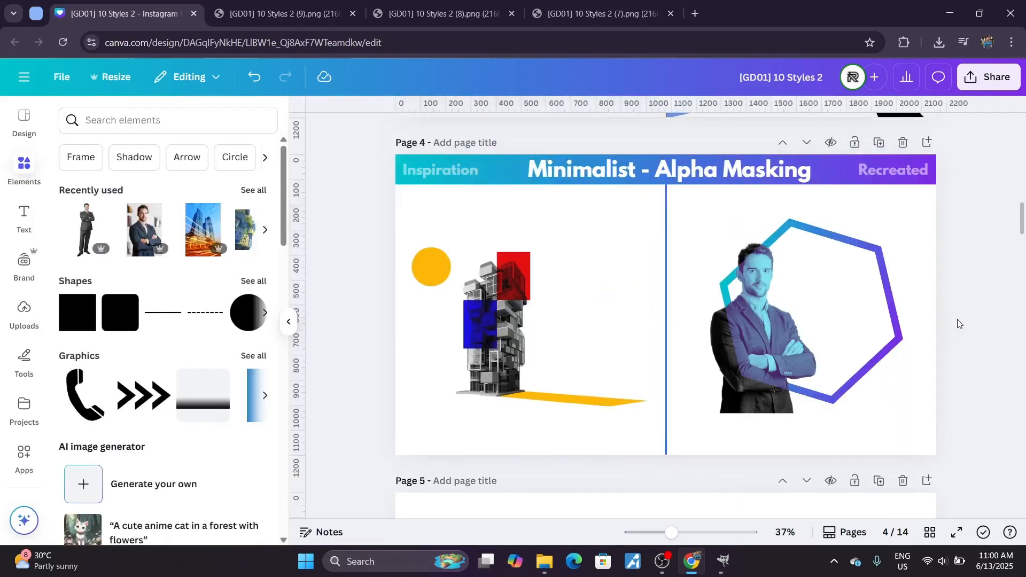
Step: Adjust the line spacing of the contact text under "Minimalist Design" on page 4 and set its transparency to 50
scroll(1022, 225, up, 2)
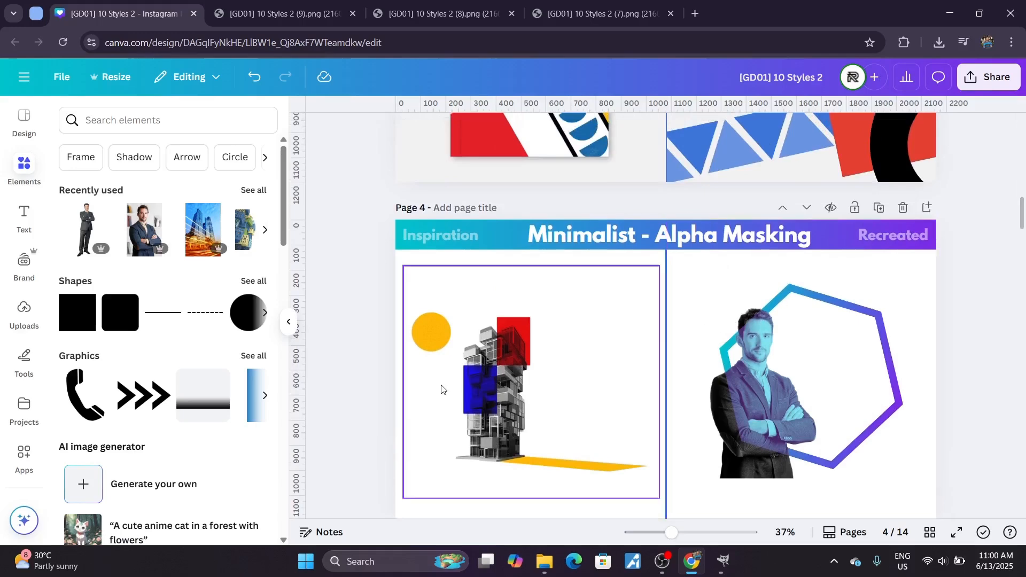
scroll(1022, 224, down, 2)
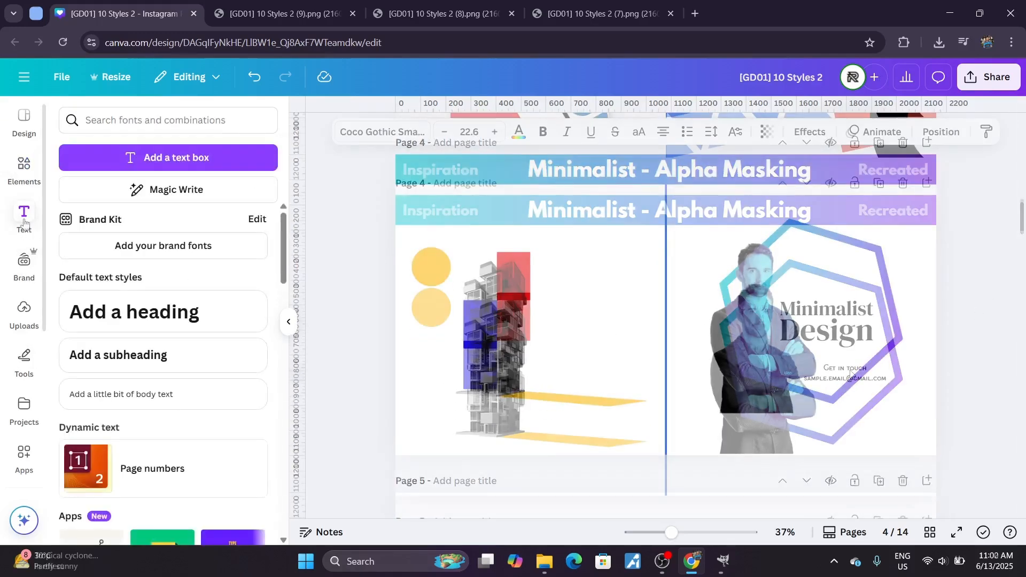
click(850, 374)
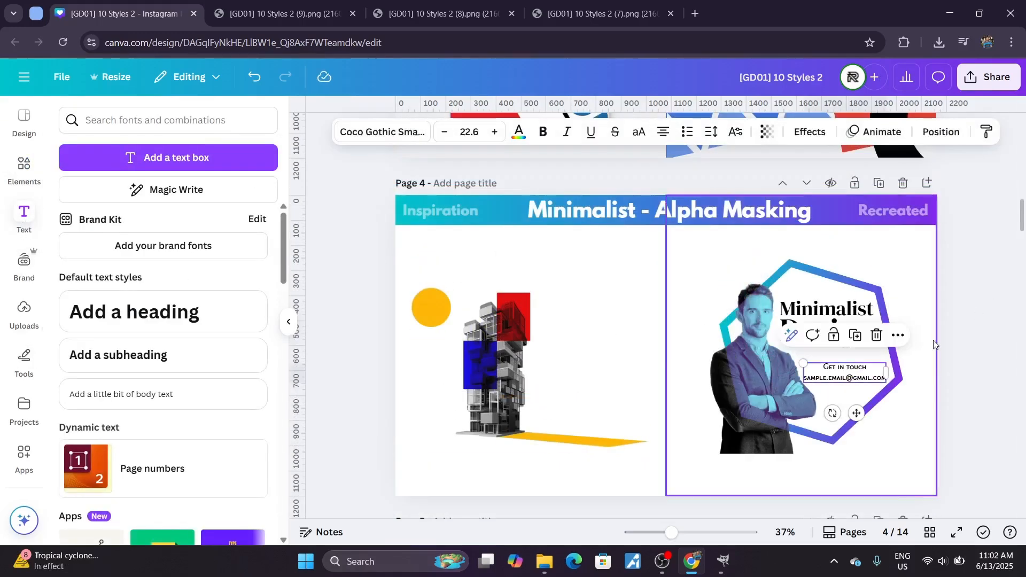
click(711, 131)
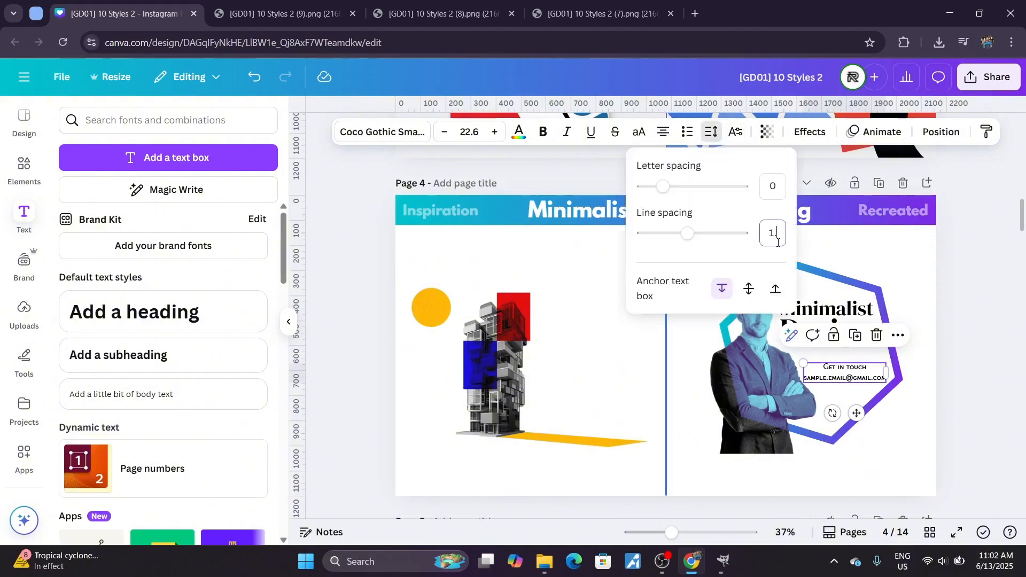
click(482, 131)
click(767, 132)
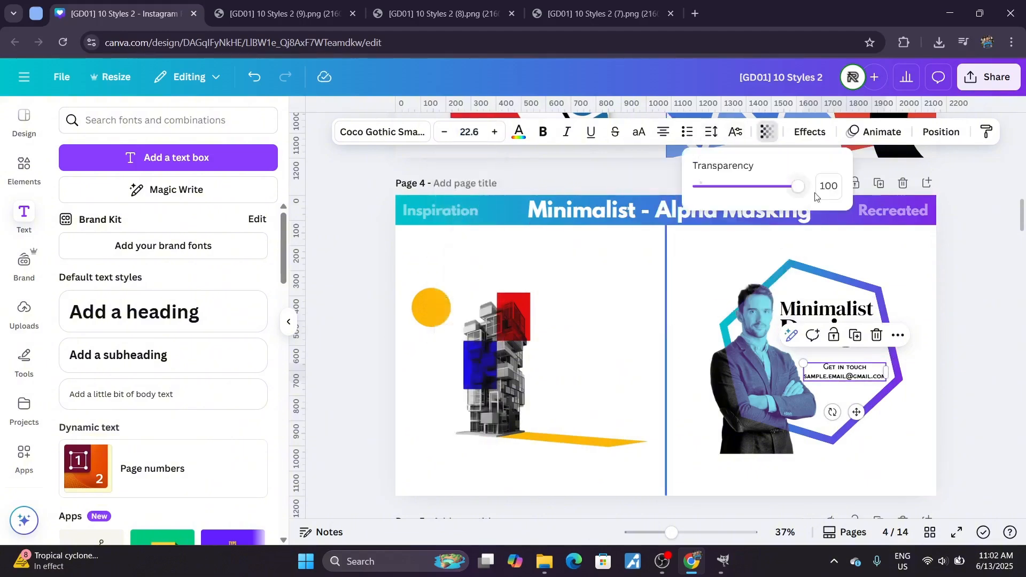
click(825, 197)
text(50)
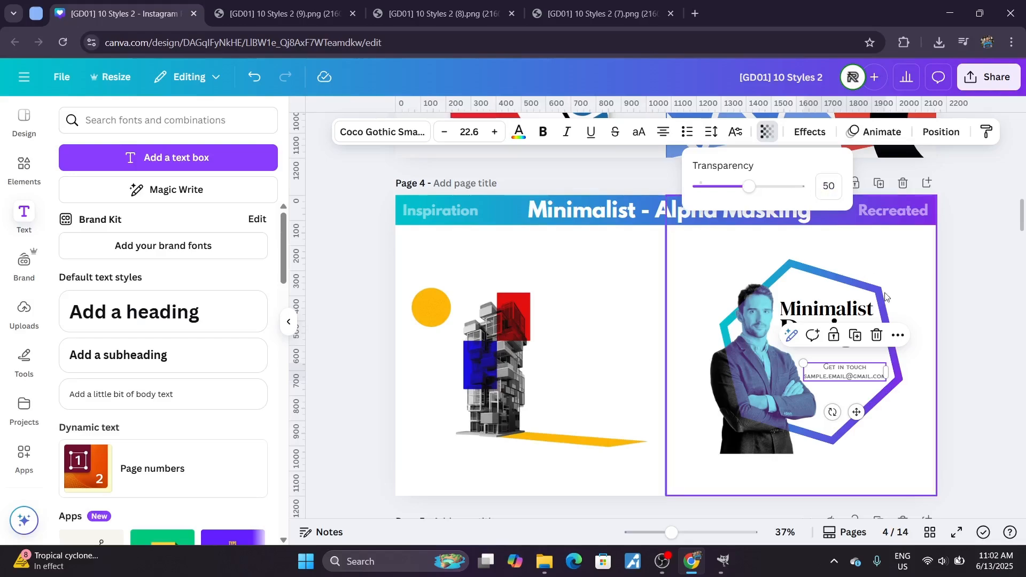
click(962, 315)
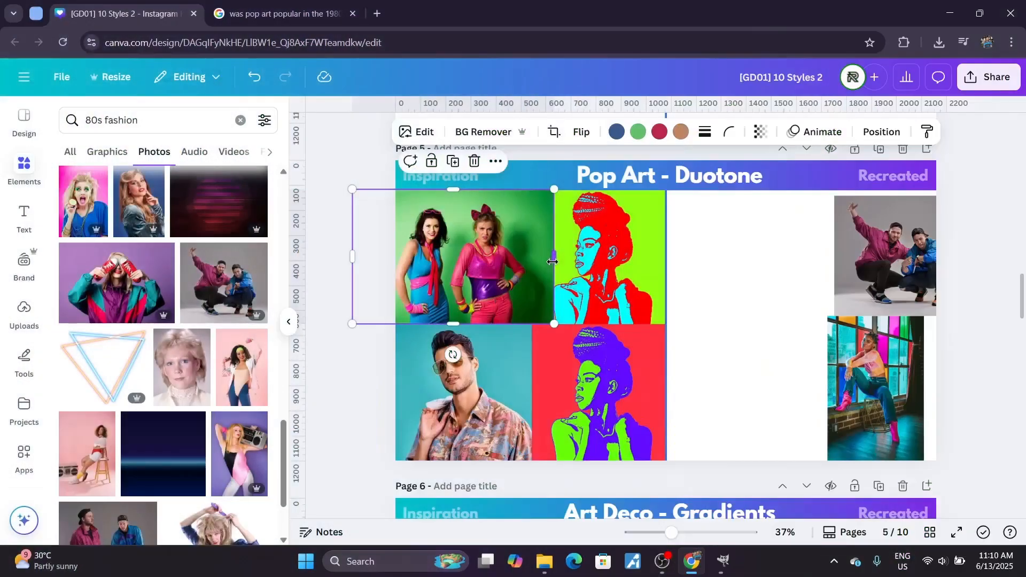
Step: Crop both sides of the two women's photo so it fits the upper-left quarter of page 5's Inspiration half
drag(549, 260, 531, 260)
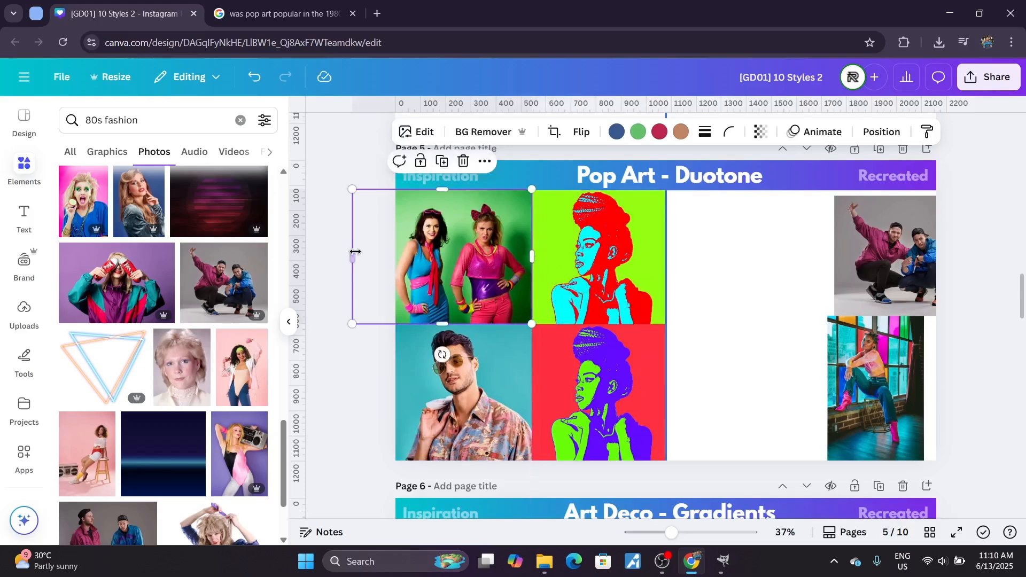
drag(354, 255, 396, 256)
click(362, 229)
Step: Place the photo of the two crouching men in the upper-right quarter of the Inspiration half, enlarged and cropped to fit
drag(904, 266, 600, 272)
drag(662, 203, 675, 227)
mouse_move(627, 316)
mouse_down()
mouse_move(645, 307)
mouse_move(608, 318)
mouse_up()
drag(693, 257, 666, 253)
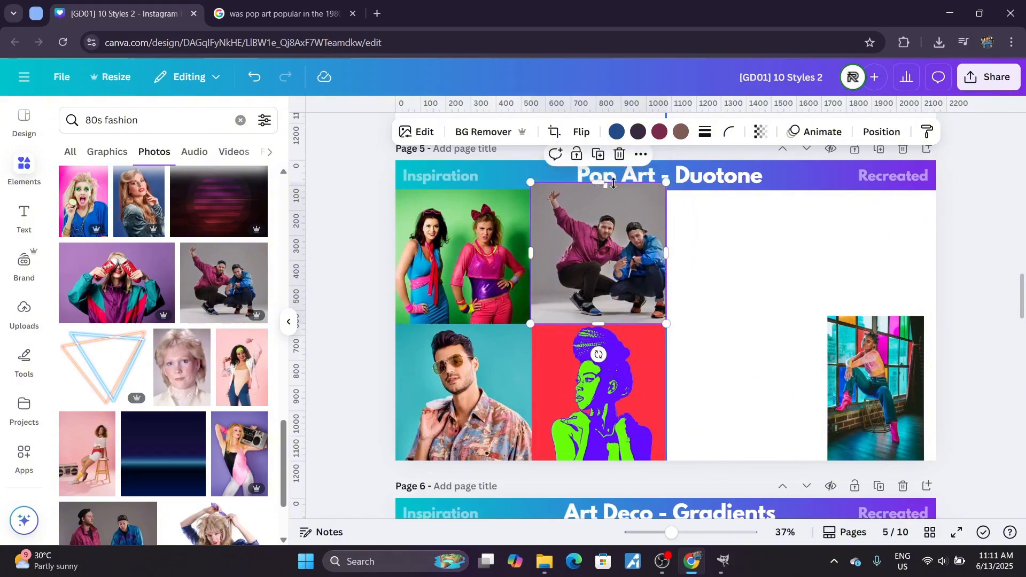
drag(613, 183, 613, 191)
double_click(539, 203)
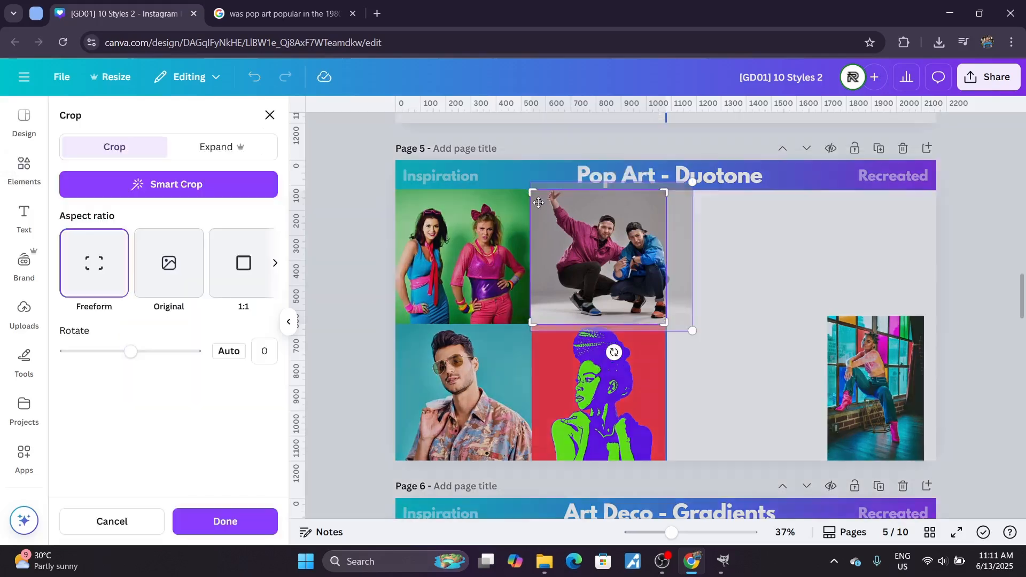
drag(533, 192, 514, 181)
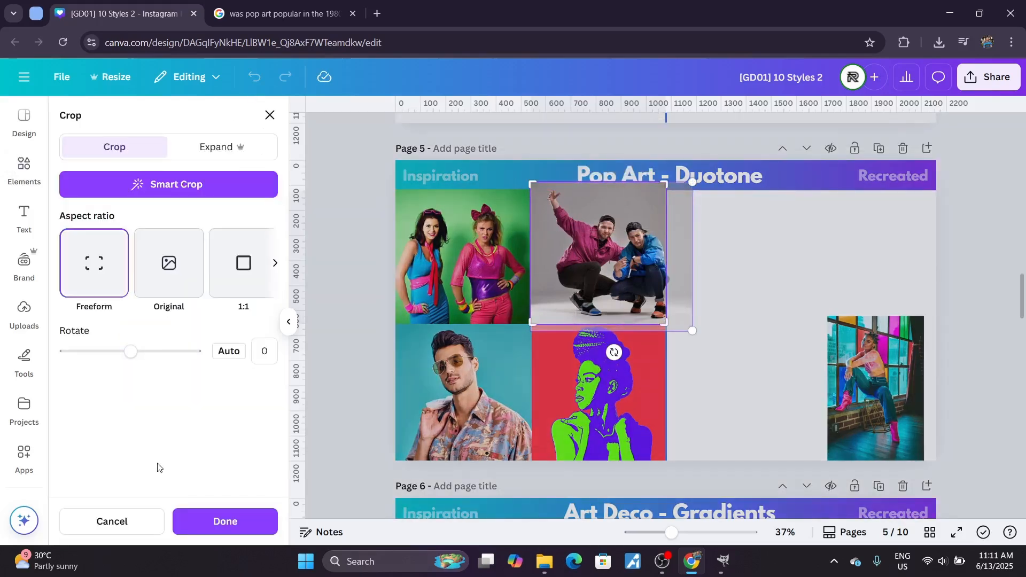
click(140, 522)
Step: Shift the crouching men's photo inside its crop frame so that both men are centred
double_click(557, 238)
drag(578, 234, 565, 236)
click(748, 254)
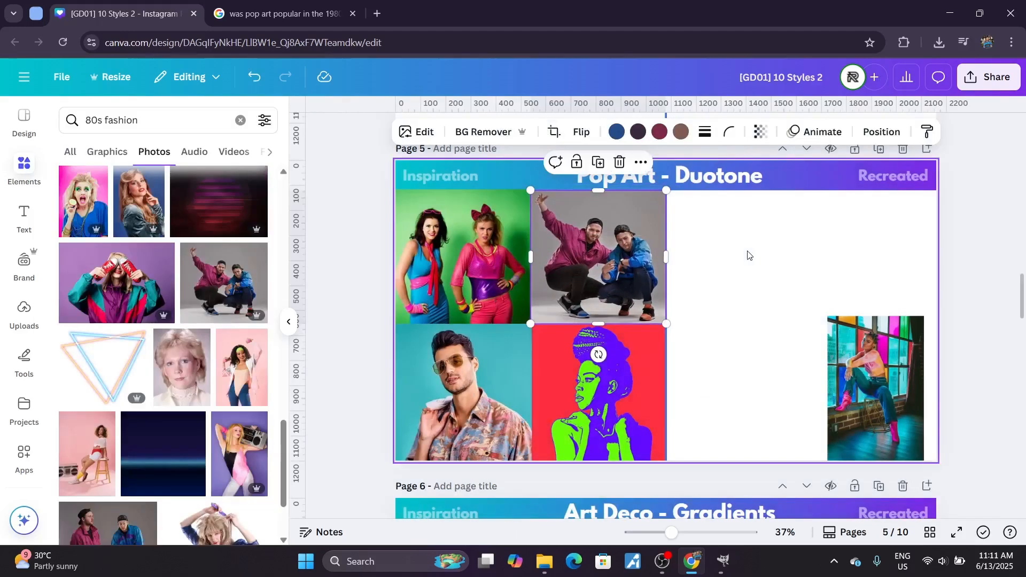
click(749, 254)
Step: Fill the lower-right quarter with the seated woman's photo and move the four-photo grid to the Recreated half
drag(898, 382, 601, 389)
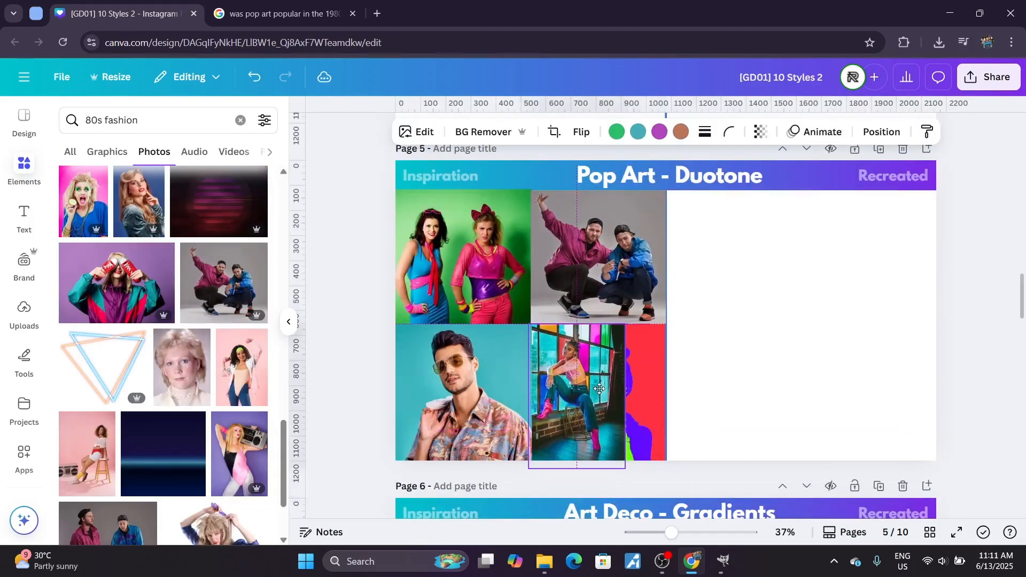
drag(629, 469, 668, 481)
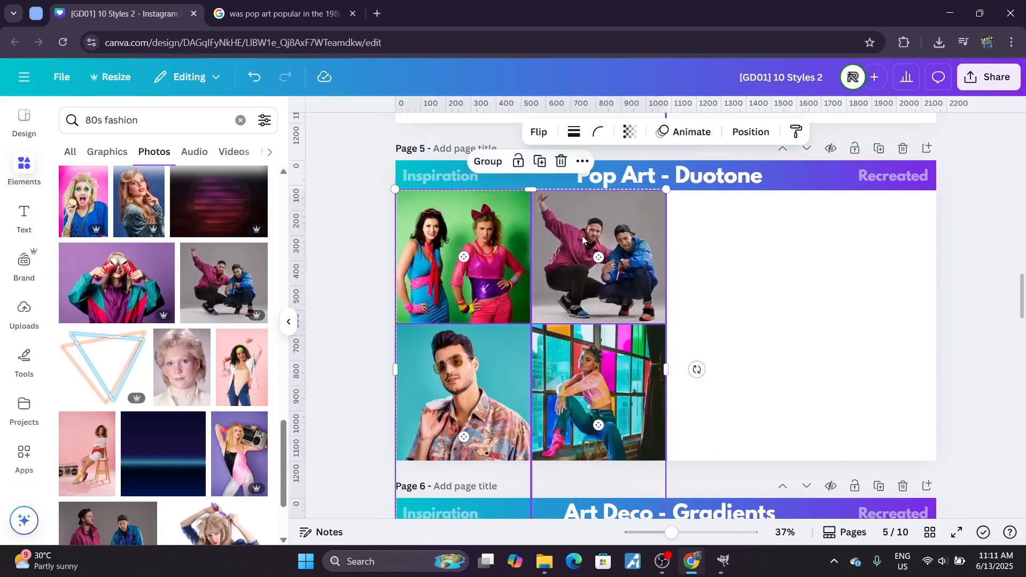
drag(582, 235, 852, 236)
Step: Give the two women's photo a custom duotone with #FFD204 yellow highlights and blue shadows sampled from the first pop art panel
click(416, 131)
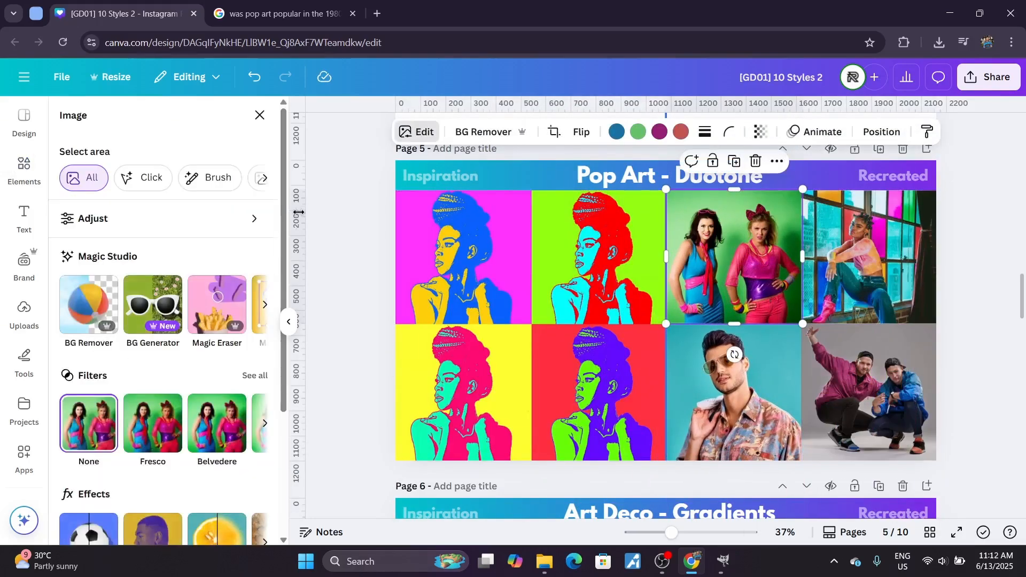
scroll(153, 374, down, 3)
click(153, 382)
click(92, 263)
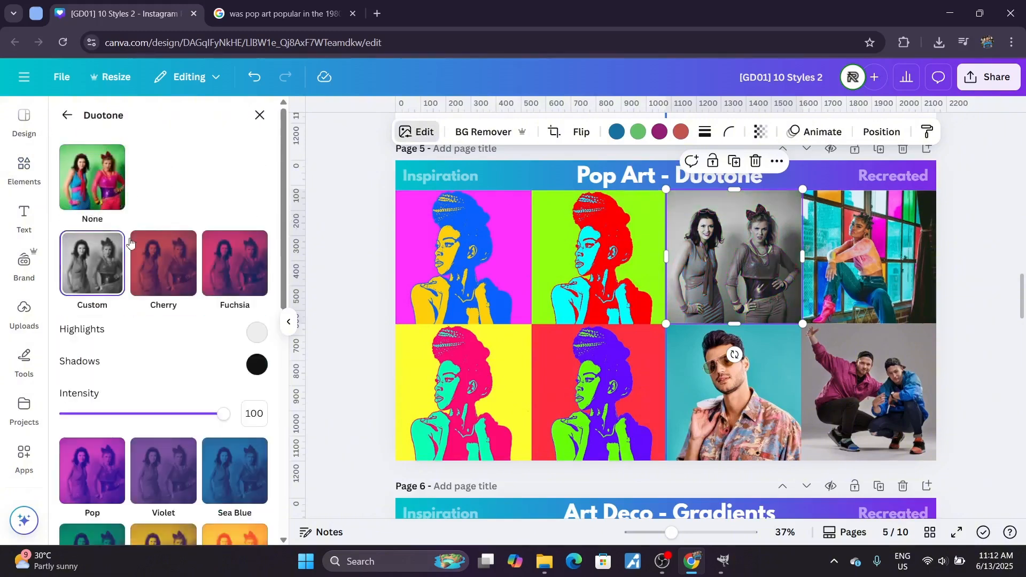
click(254, 338)
click(436, 466)
click(453, 254)
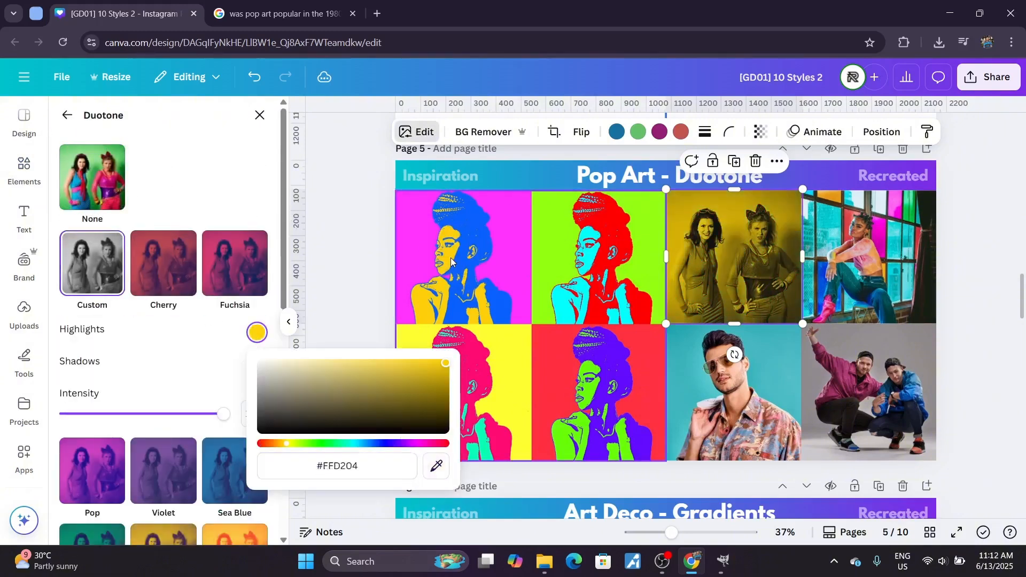
click(259, 336)
click(258, 361)
click(435, 498)
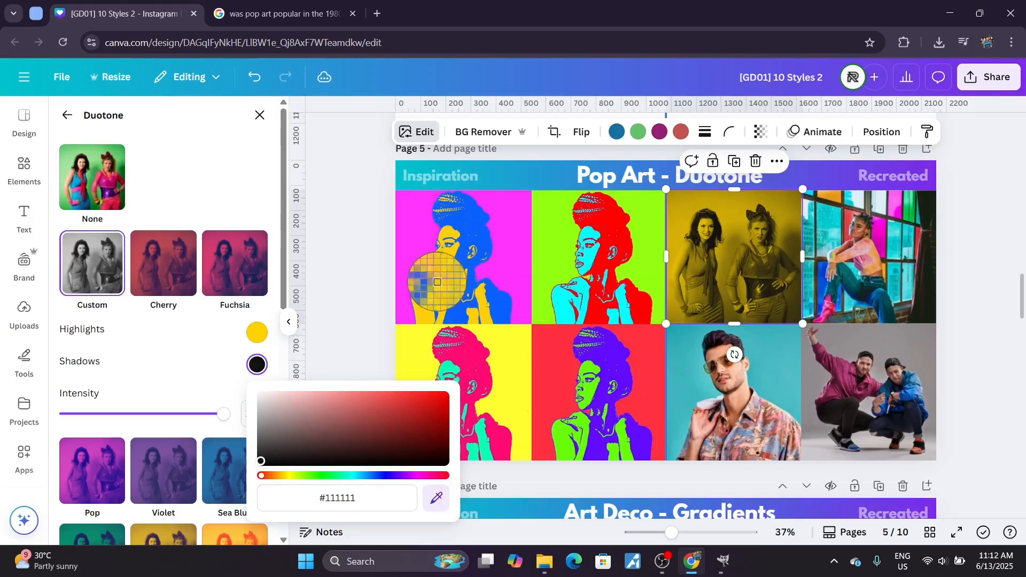
click(467, 227)
Step: Give the seated woman's photo a custom duotone with cyan highlights and #FE0000 red shadows sampled from the second pop art panel
click(918, 299)
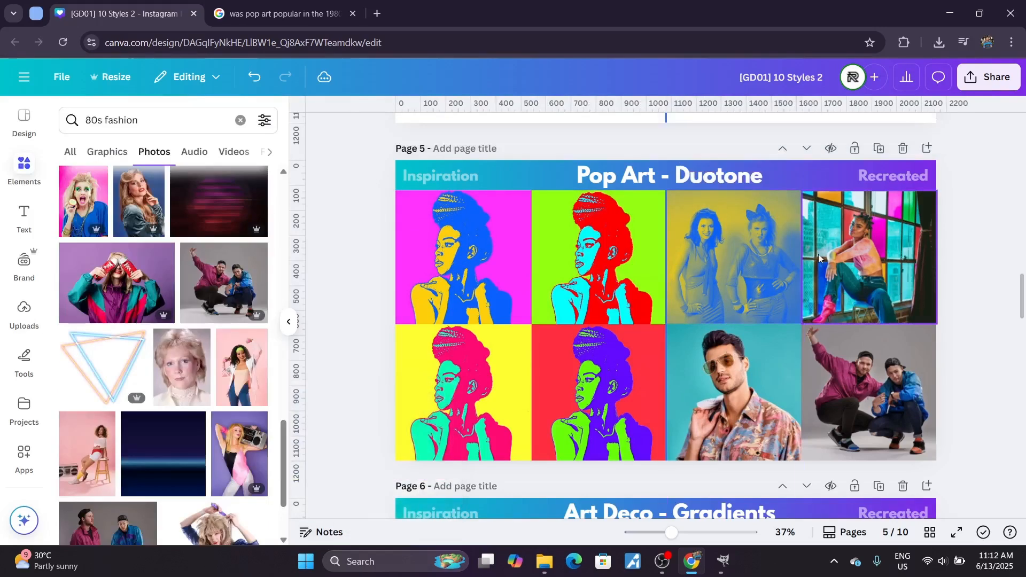
click(431, 140)
click(89, 529)
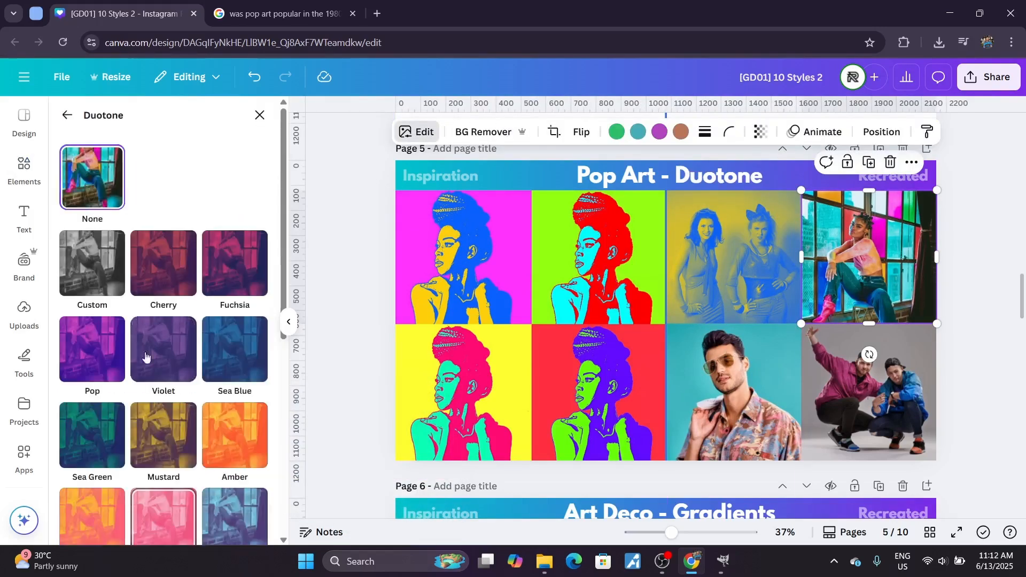
click(92, 262)
click(253, 334)
click(434, 465)
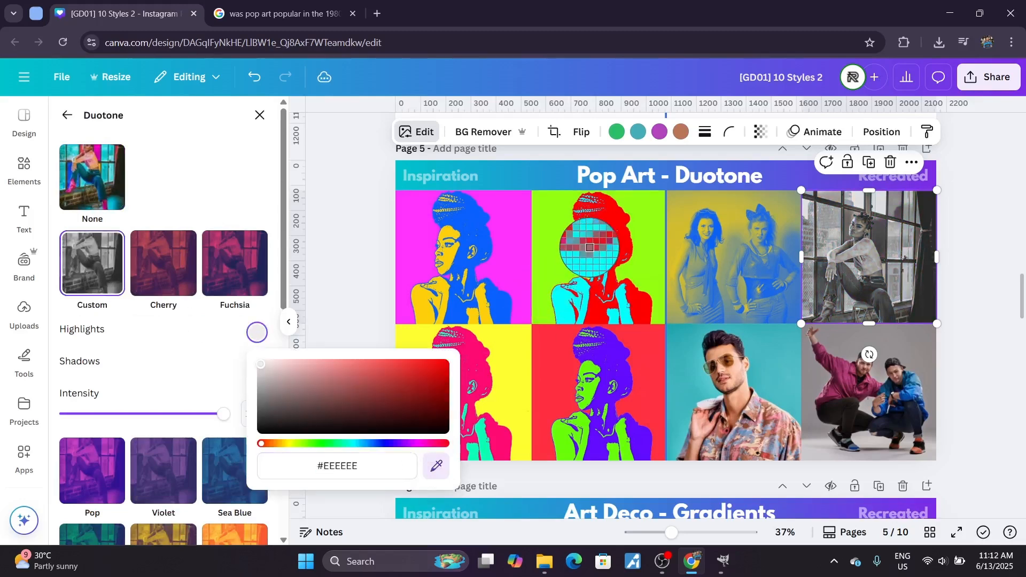
click(590, 253)
click(262, 367)
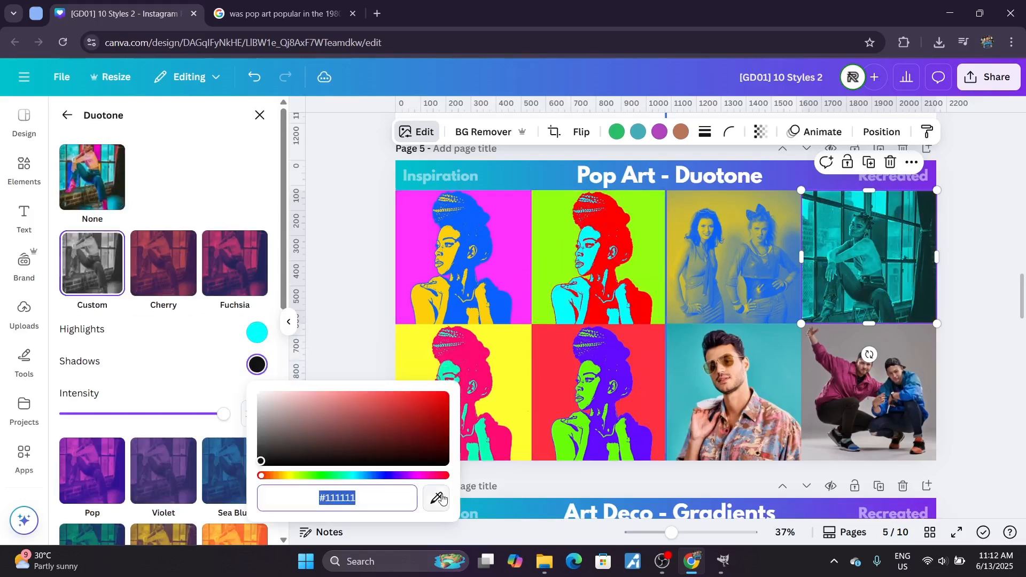
click(614, 216)
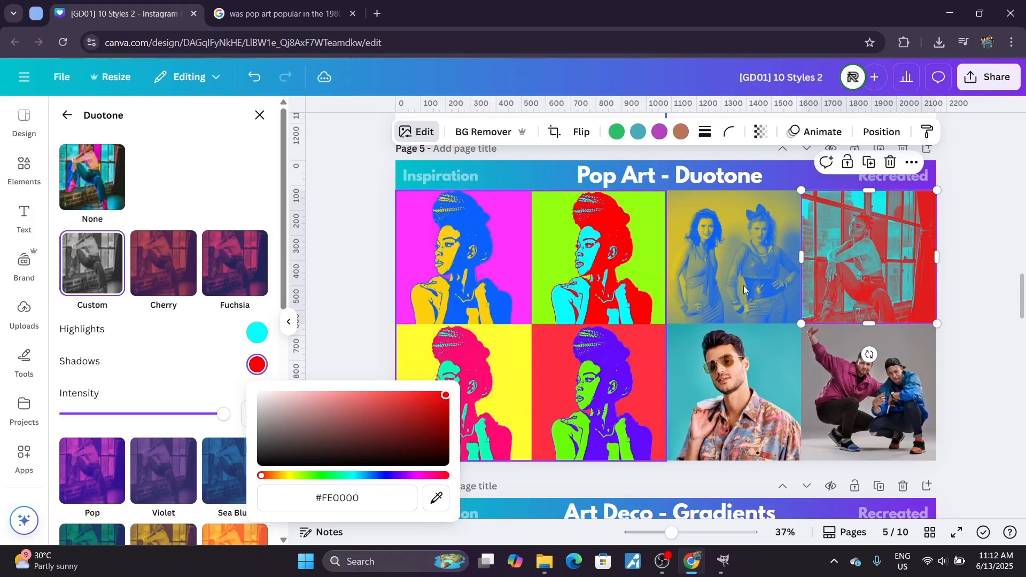
Step: Give the photo of the man in sunglasses a custom duotone with mint green highlights and pink shadows sampled from the yellow panel
click(735, 385)
click(257, 332)
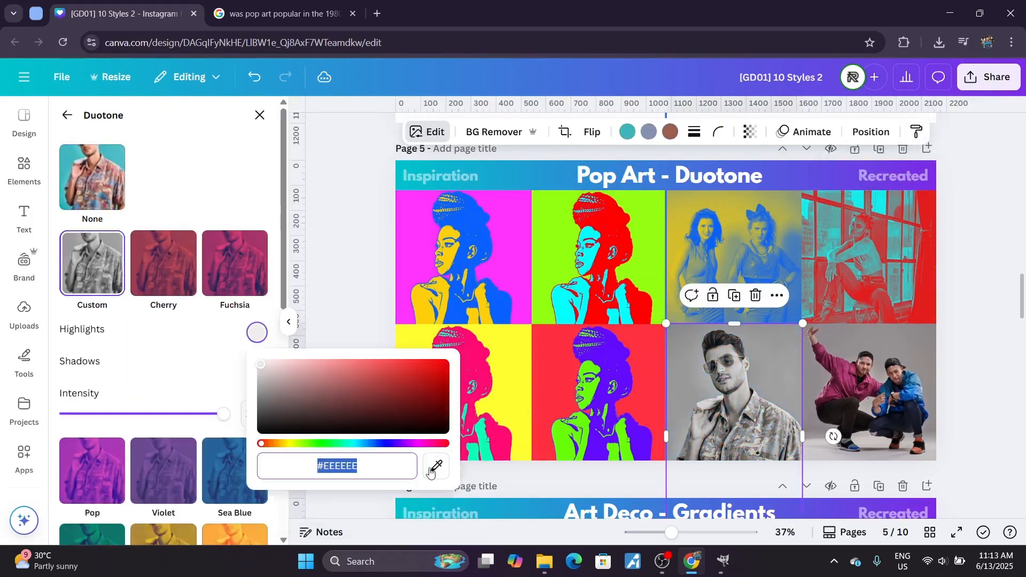
click(470, 406)
click(257, 365)
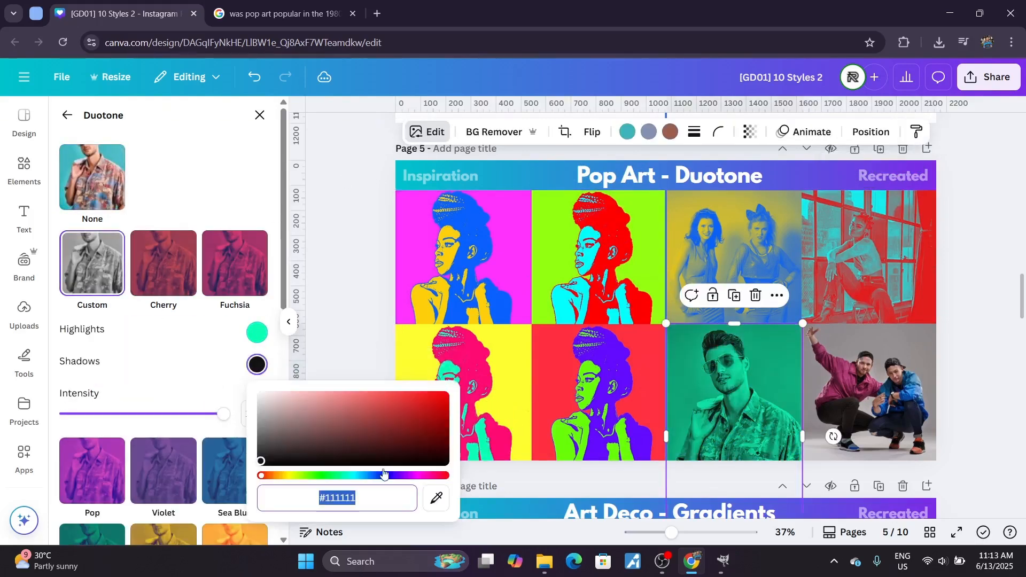
click(436, 498)
click(459, 355)
Step: Give the crouching men's photo a custom duotone with bright green highlights and purple shadows sampled from the red panel
click(826, 380)
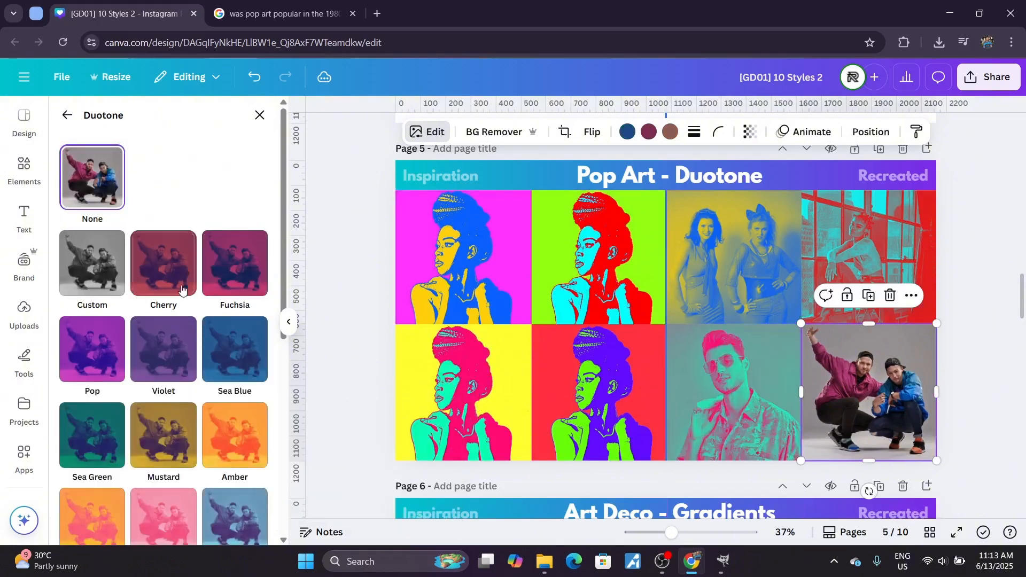
click(111, 269)
click(257, 332)
click(435, 466)
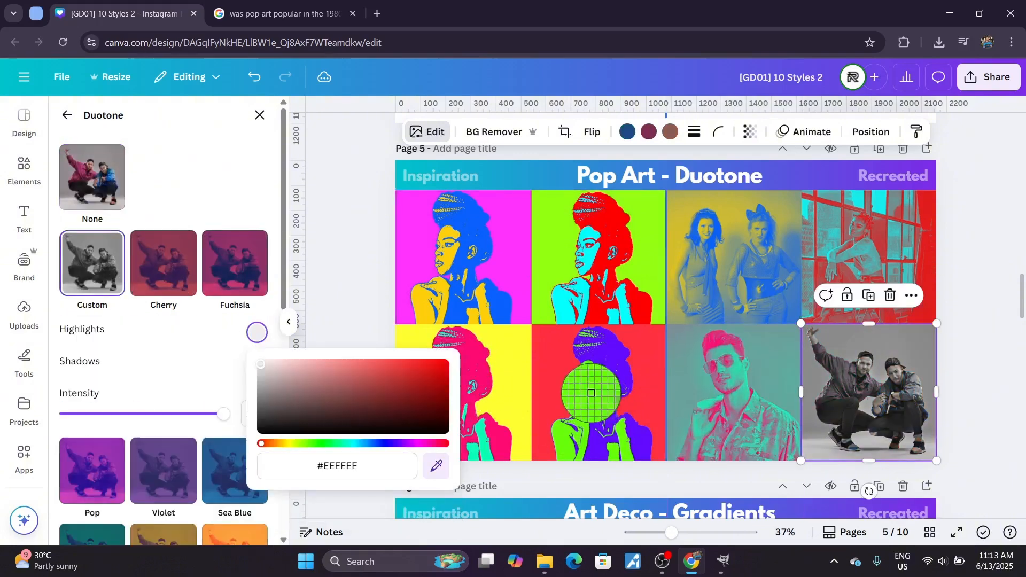
click(588, 406)
click(257, 364)
click(435, 516)
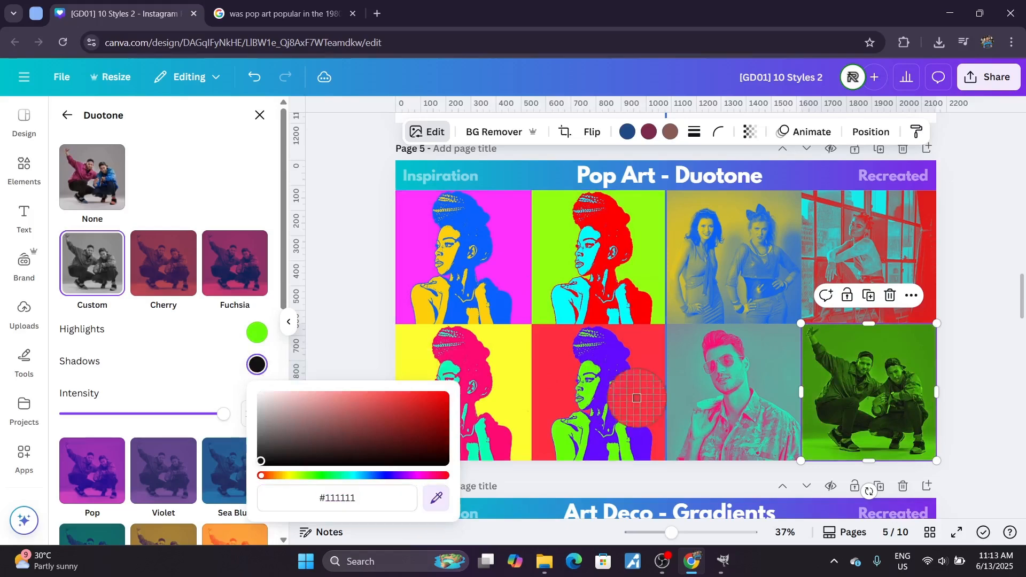
click(611, 348)
Step: Auto-adjust the two women's duotone photo and raise its contrast strongly
click(678, 229)
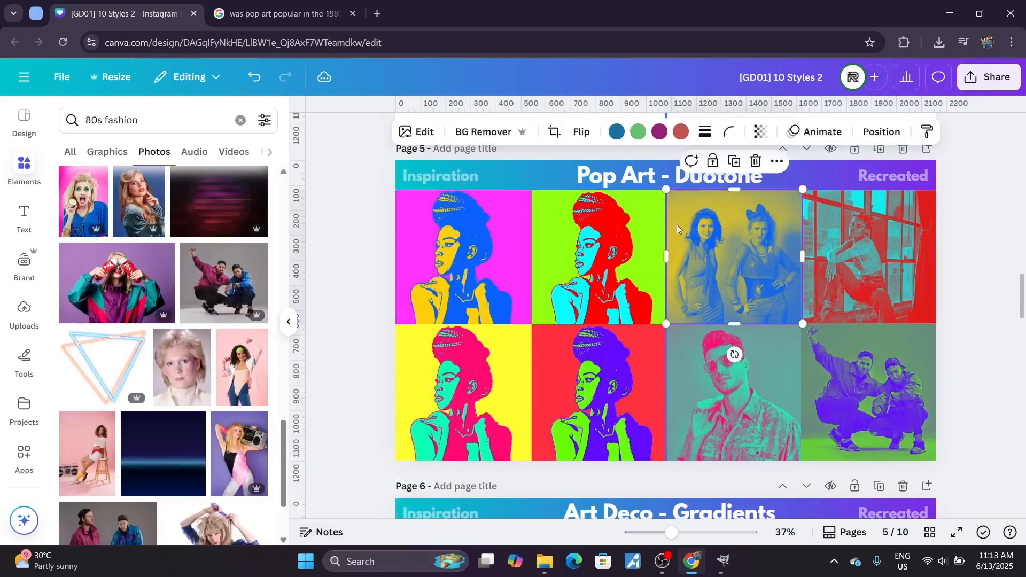
click(420, 134)
click(197, 216)
click(197, 211)
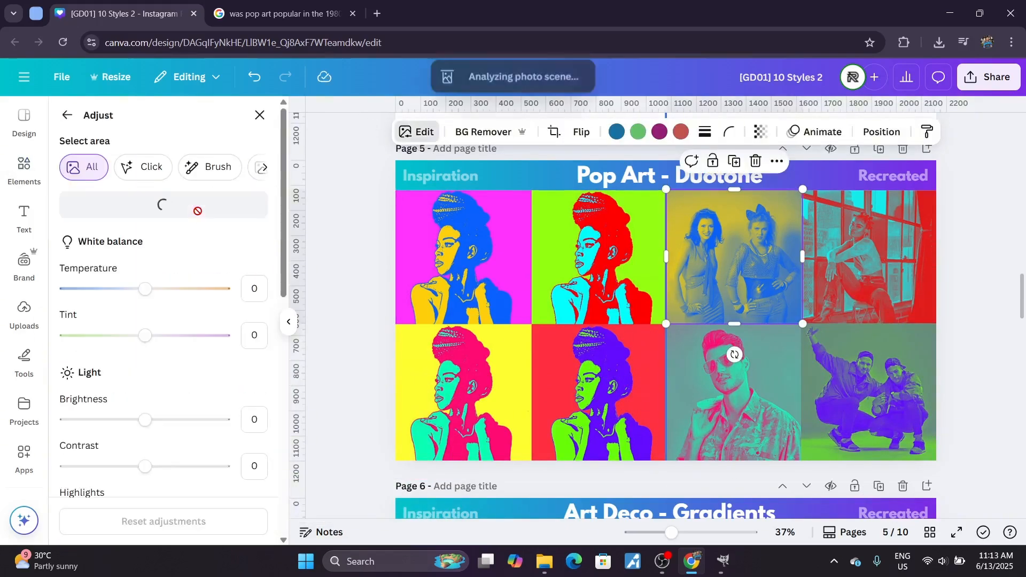
scroll(281, 265, down, 3)
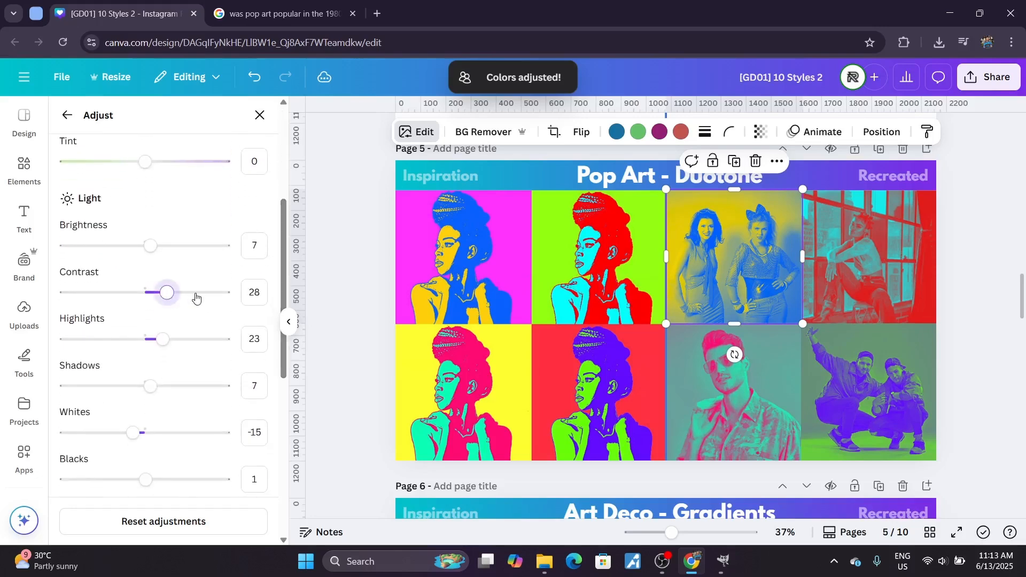
drag(196, 298, 229, 293)
key(Tab)
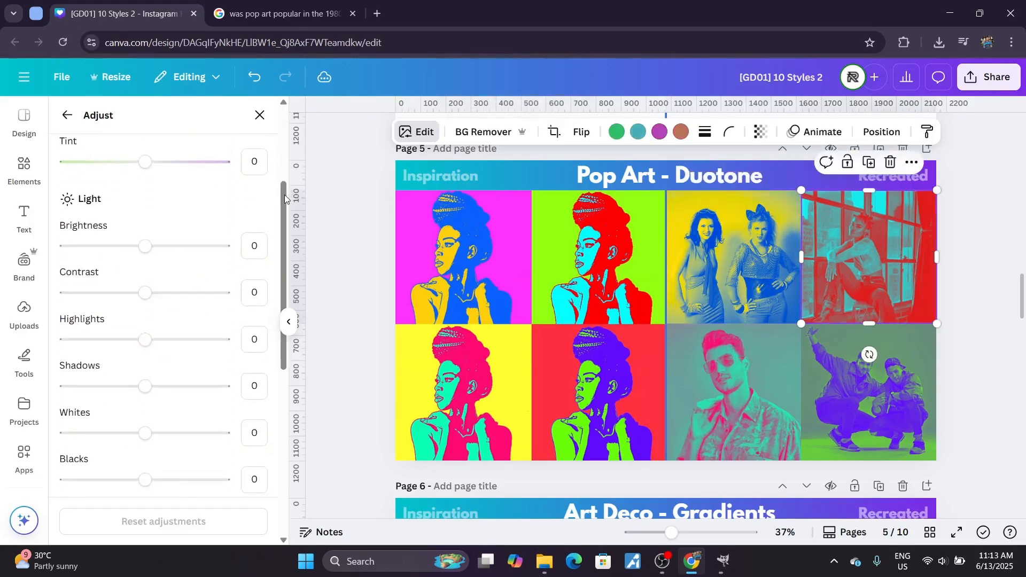
Step: Try auto-adjusting the seated woman's duotone photo, and undo that adjustment
scroll(285, 199, up, 5)
click(163, 205)
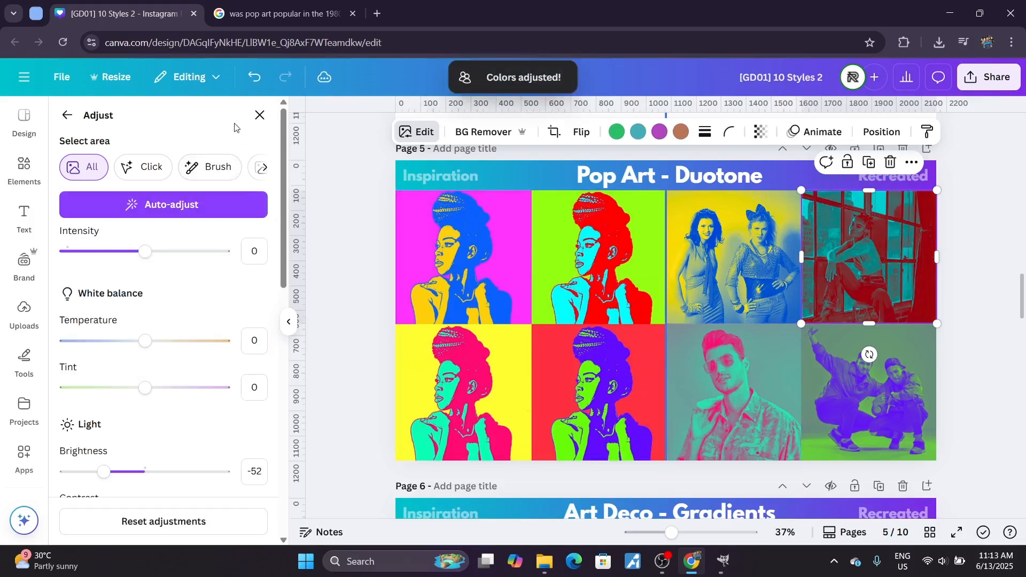
click(252, 78)
Step: Raise the contrast of the seated woman's duotone photo to about 44
scroll(284, 214, down, 3)
mouse_move(153, 321)
mouse_down()
mouse_move(256, 311)
mouse_move(161, 308)
mouse_up()
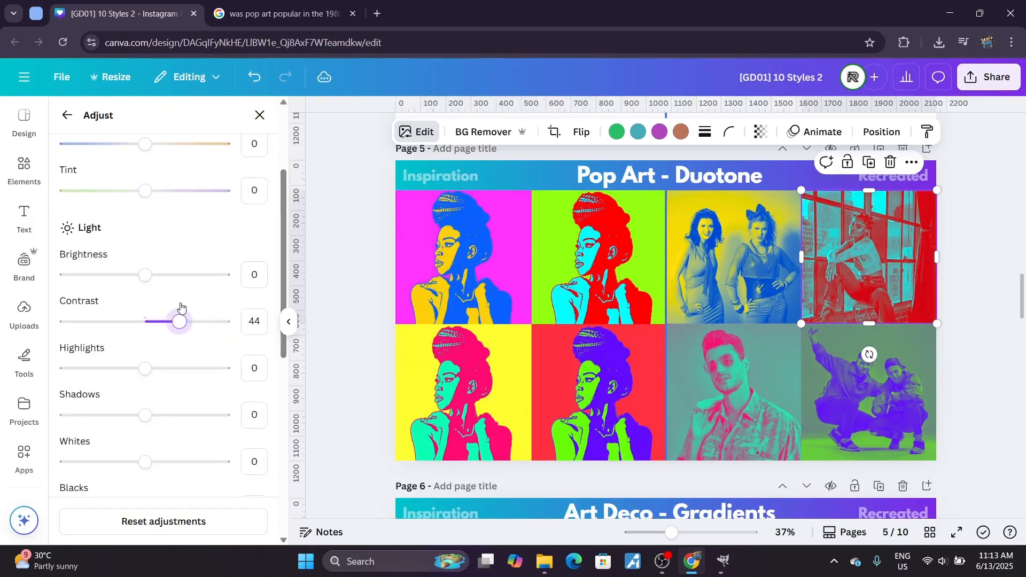
Step: Auto-adjust the duotone photos of the man in sunglasses and the two crouching men
click(726, 402)
scroll(171, 203, up, 4)
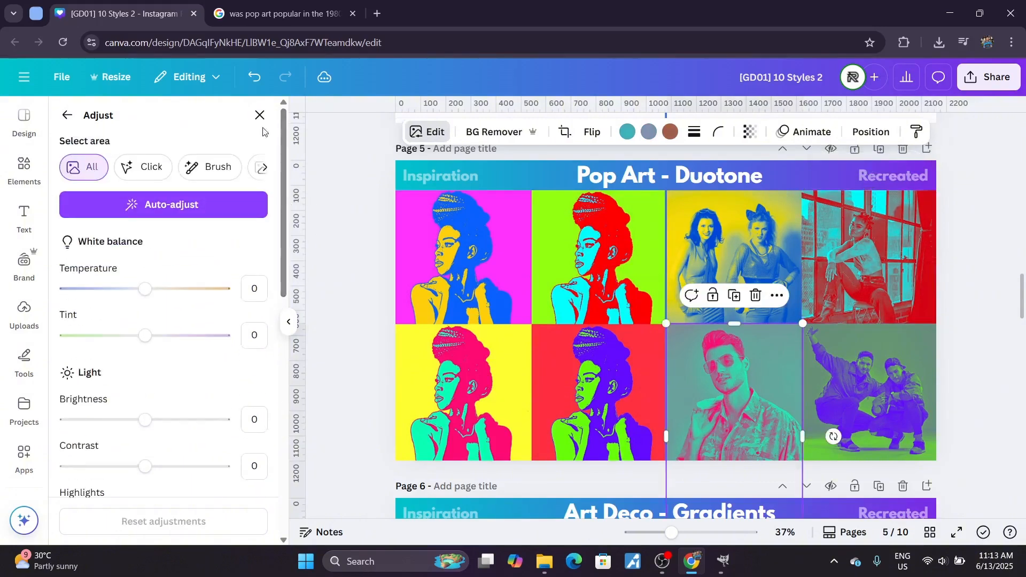
click(171, 203)
click(890, 376)
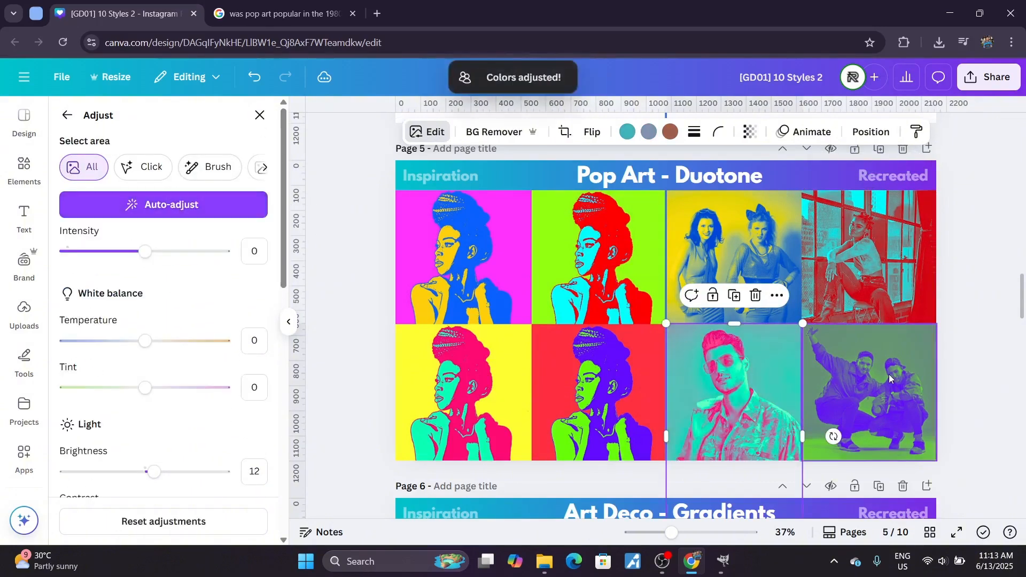
click(251, 205)
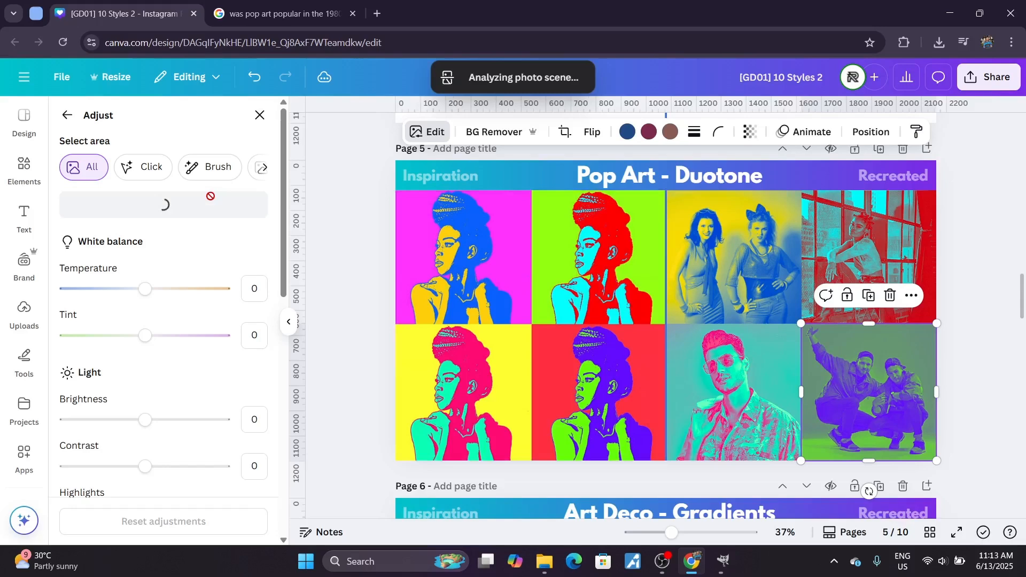
click(826, 245)
drag(285, 206, 283, 340)
Step: Remove the backgrounds from all four duotone photos in the Pop Art grid
click(708, 258)
click(470, 133)
click(829, 248)
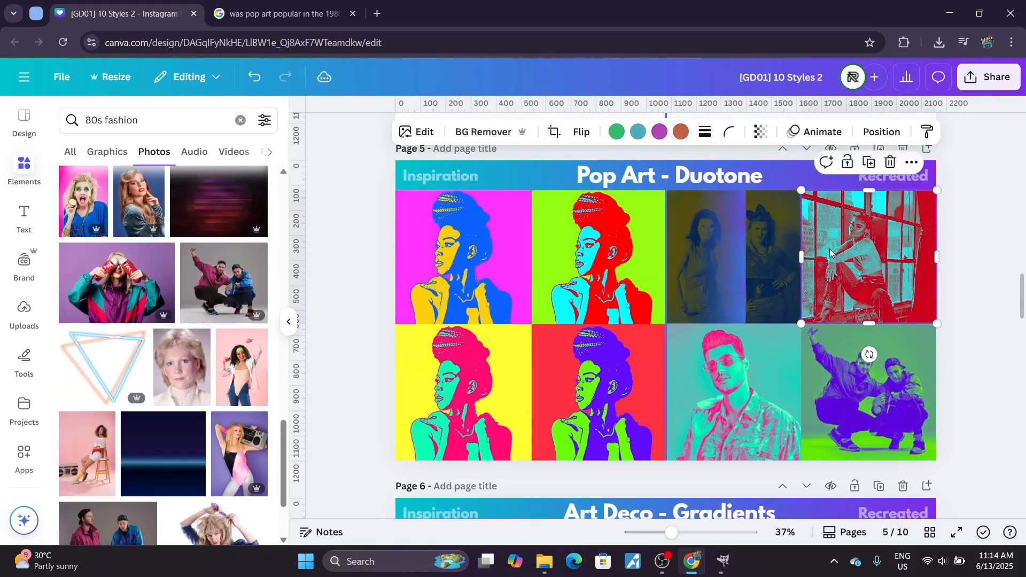
click(483, 132)
click(685, 357)
click(495, 131)
click(836, 384)
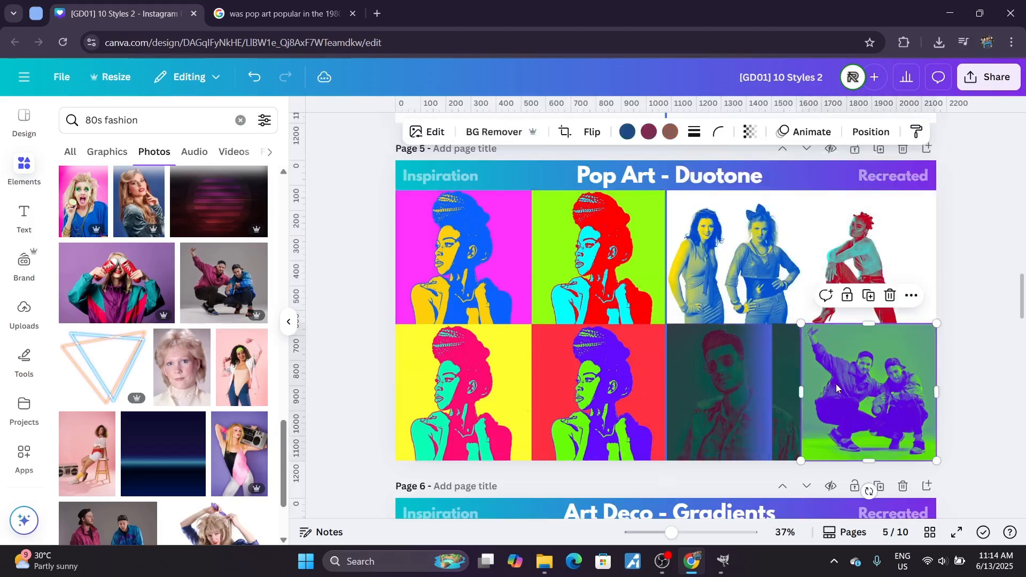
click(494, 132)
click(333, 184)
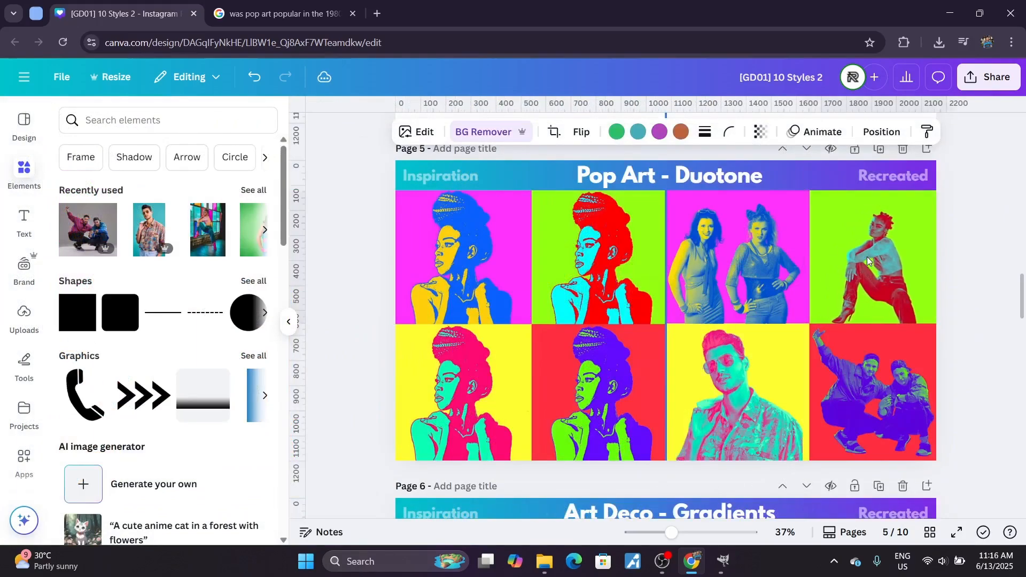
Step: Enlarge the seated woman's cutout over the green panel to about 585 wide by 577 high
click(868, 261)
drag(817, 191, 810, 180)
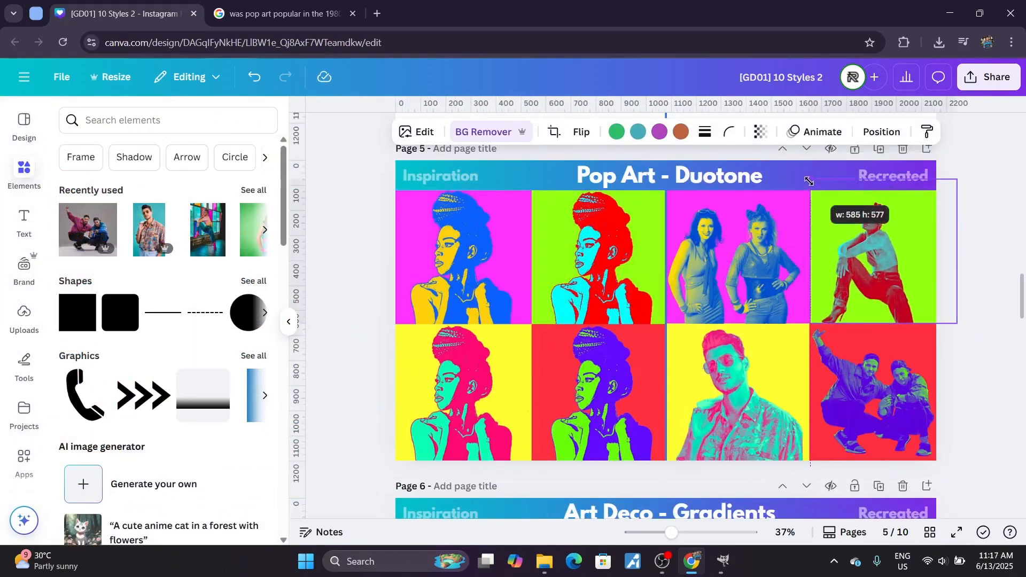
click(638, 132)
click(72, 213)
drag(147, 257, 171, 250)
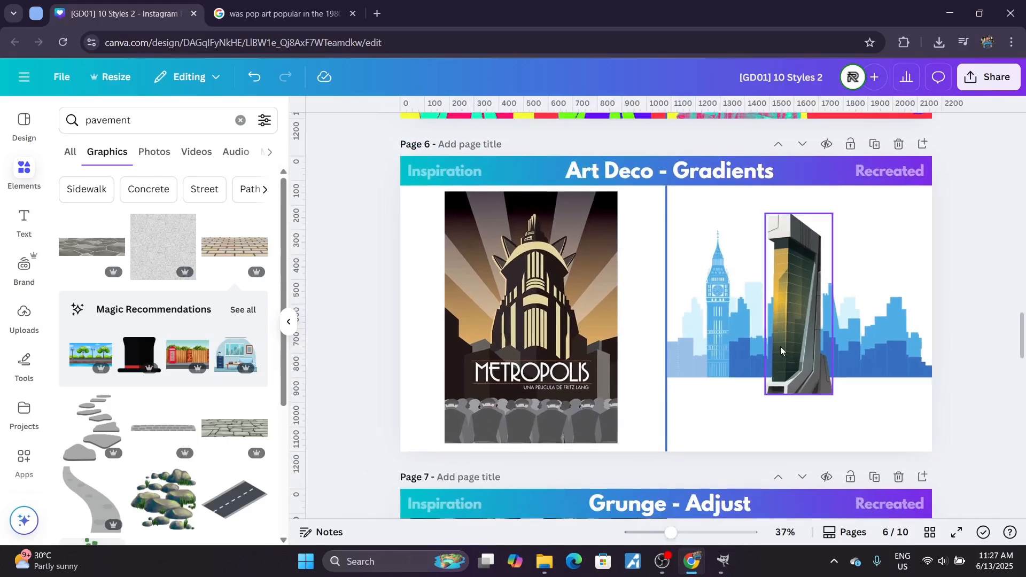
Step: Recolour the Art Deco skyline graphic, turning its darkest blue black and its medium blue dark grey #252523
click(855, 332)
click(570, 132)
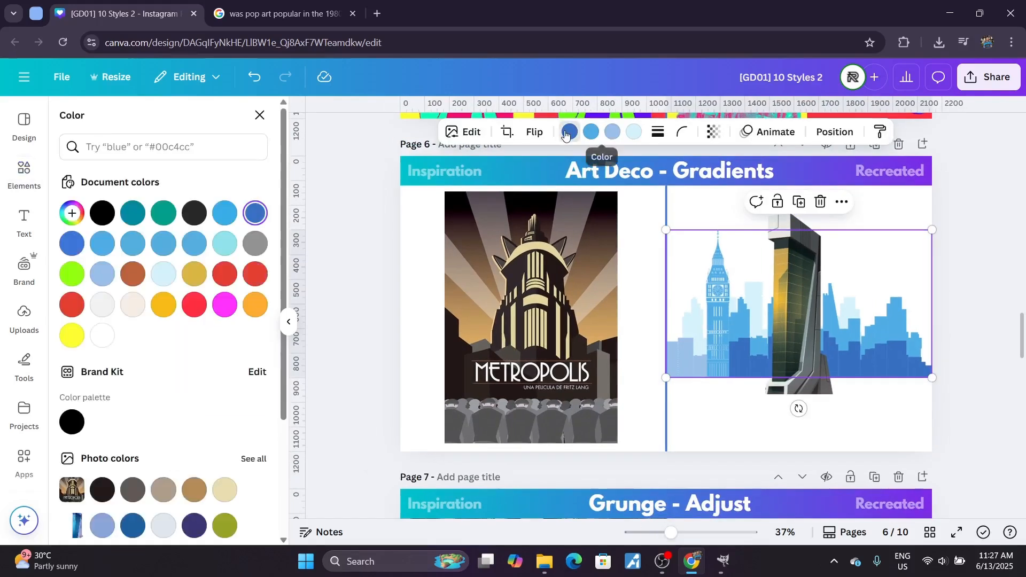
click(102, 212)
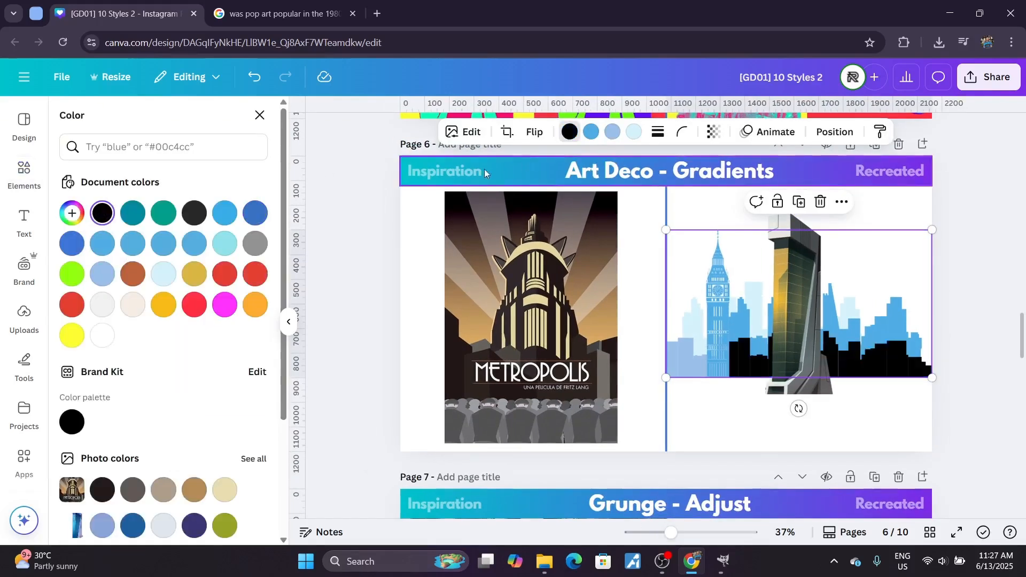
click(591, 131)
click(95, 213)
click(94, 213)
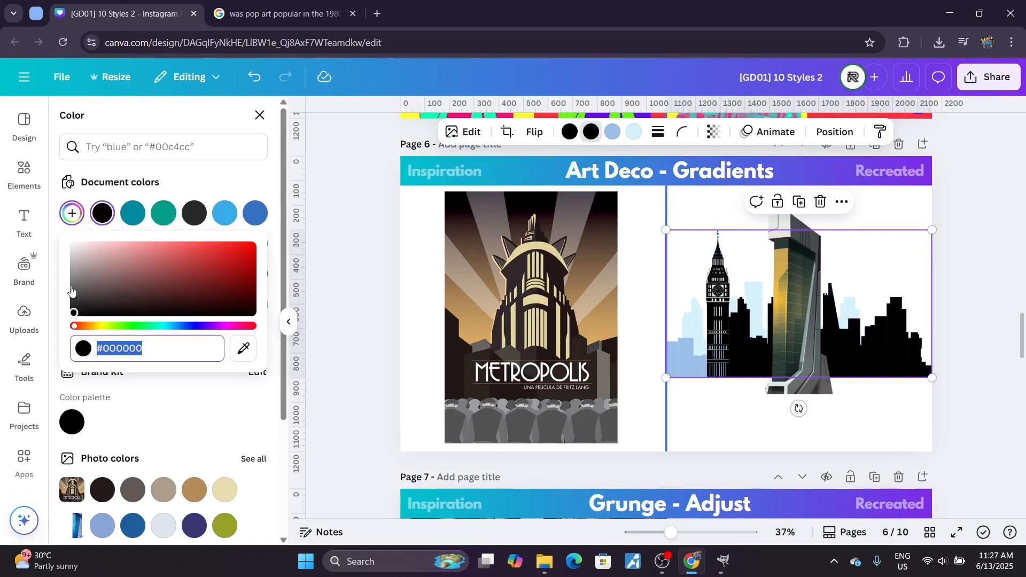
click(74, 301)
click(98, 327)
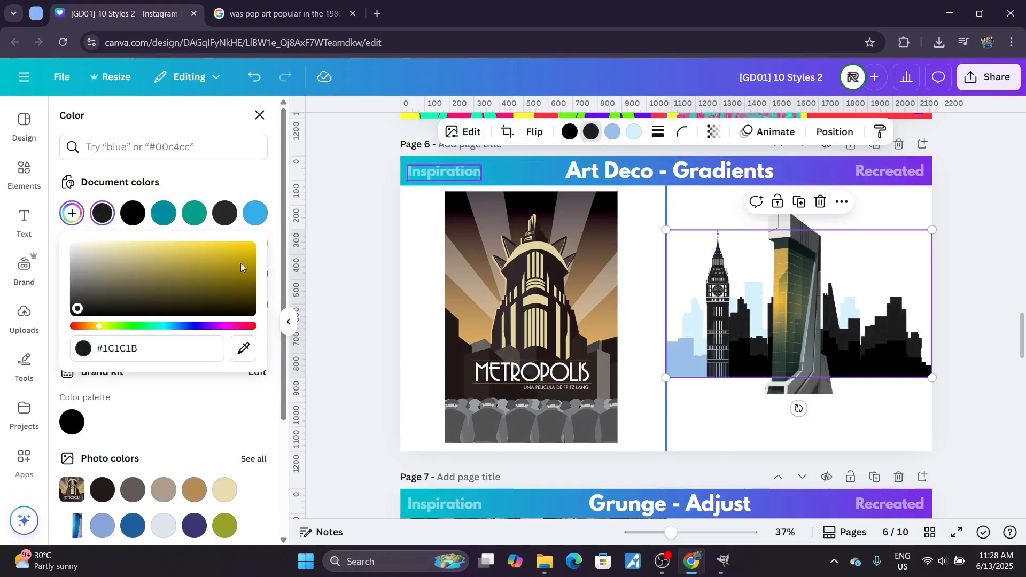
drag(75, 306, 78, 305)
click(149, 346)
Step: Change the skyline's black to dark grey and lighten its second colour to a dark olive grey
click(571, 132)
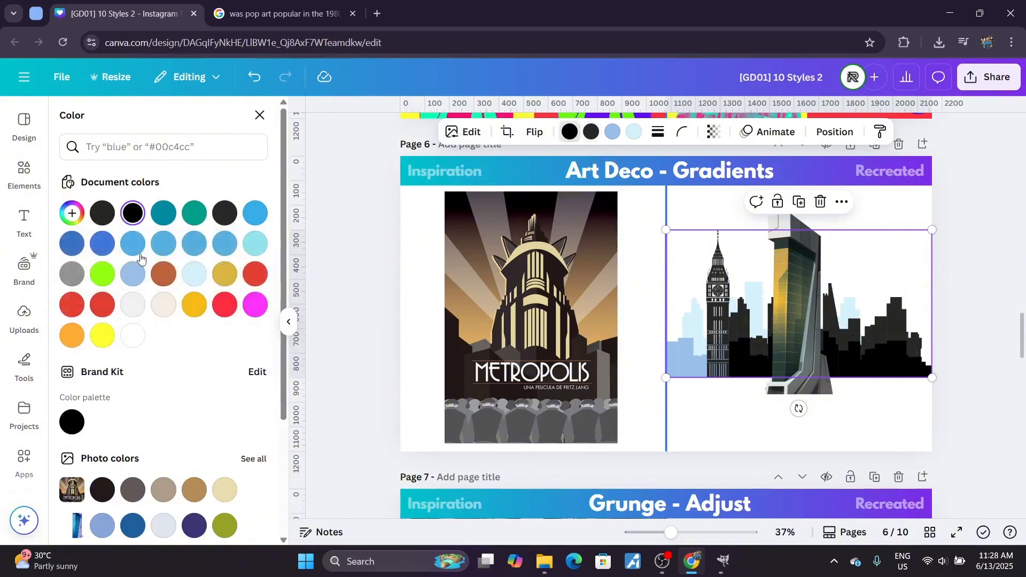
click(107, 211)
click(71, 212)
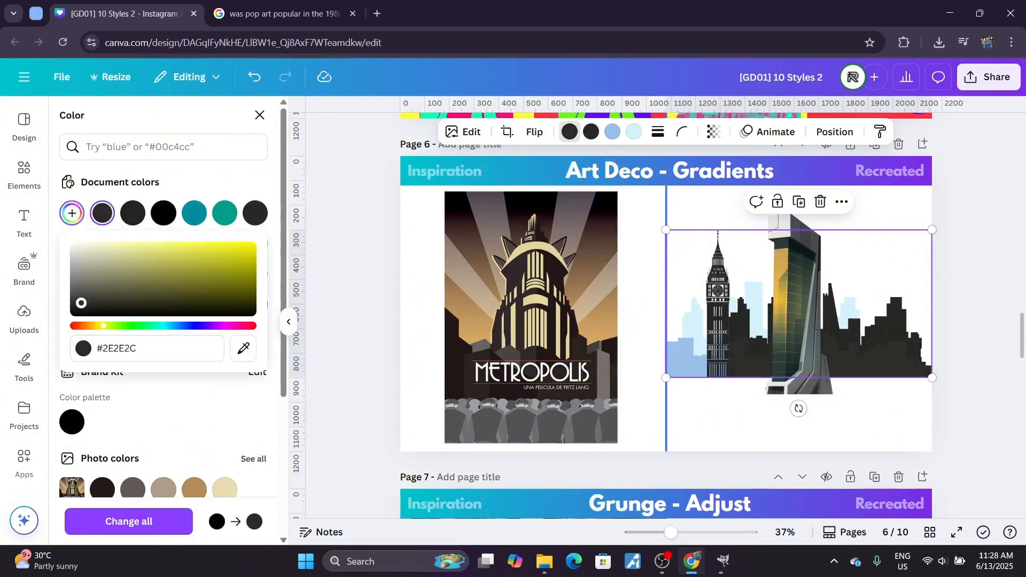
click(592, 133)
click(72, 212)
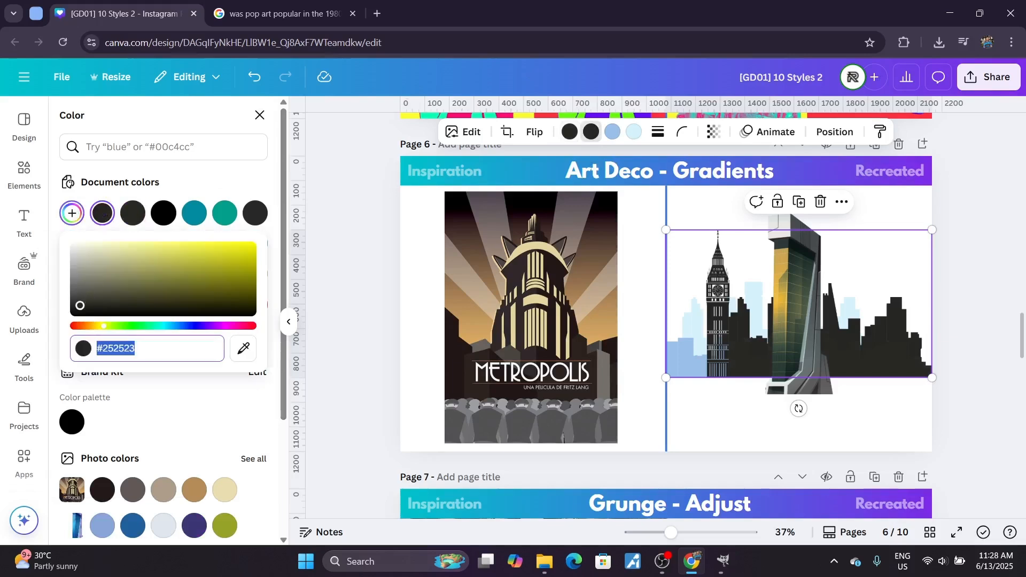
drag(89, 305, 106, 301)
Step: Recolour the skyline's periwinkle blue buildings to the muted olive #55553D
click(613, 132)
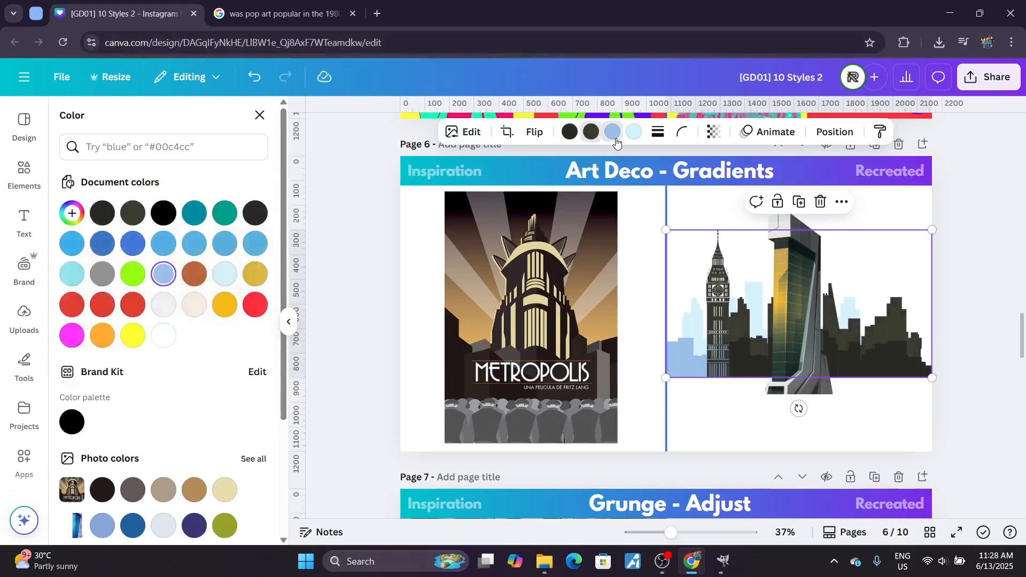
click(71, 213)
click(113, 295)
click(130, 236)
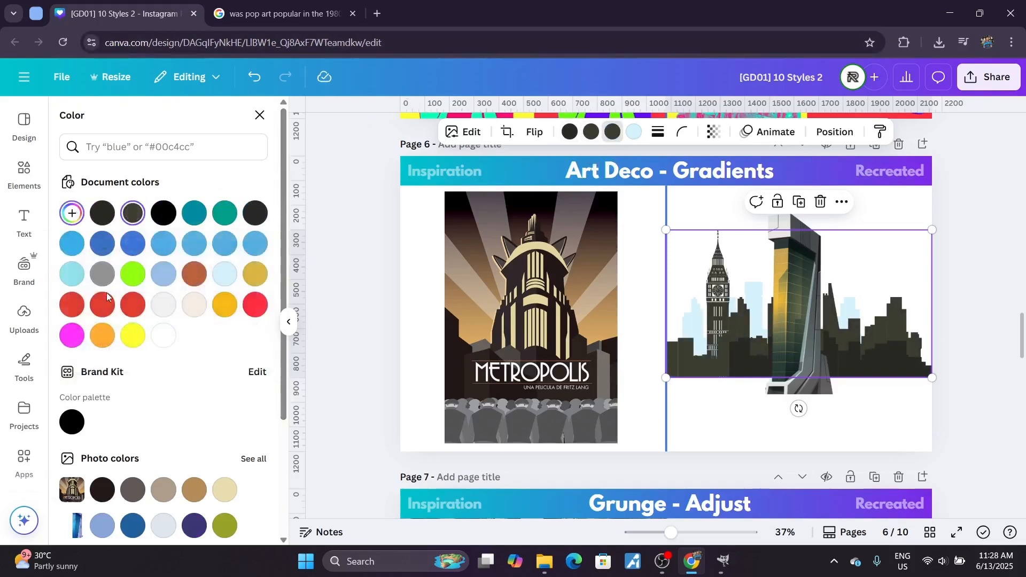
click(70, 212)
drag(111, 304, 124, 296)
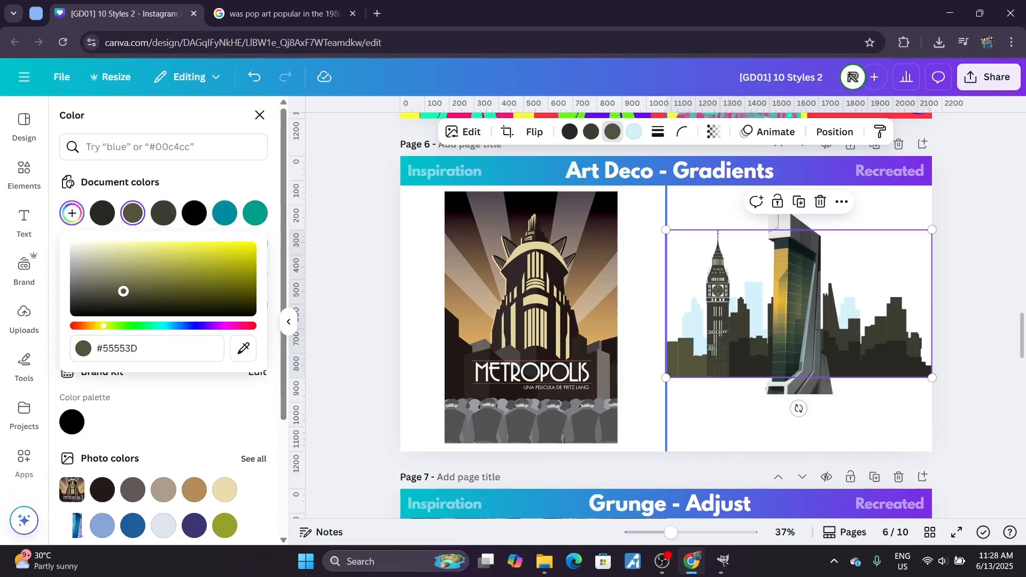
Step: Recolour the skyline's palest blue buildings to a slightly lighter olive-brown tone
click(638, 132)
click(163, 213)
click(71, 213)
drag(123, 293, 133, 288)
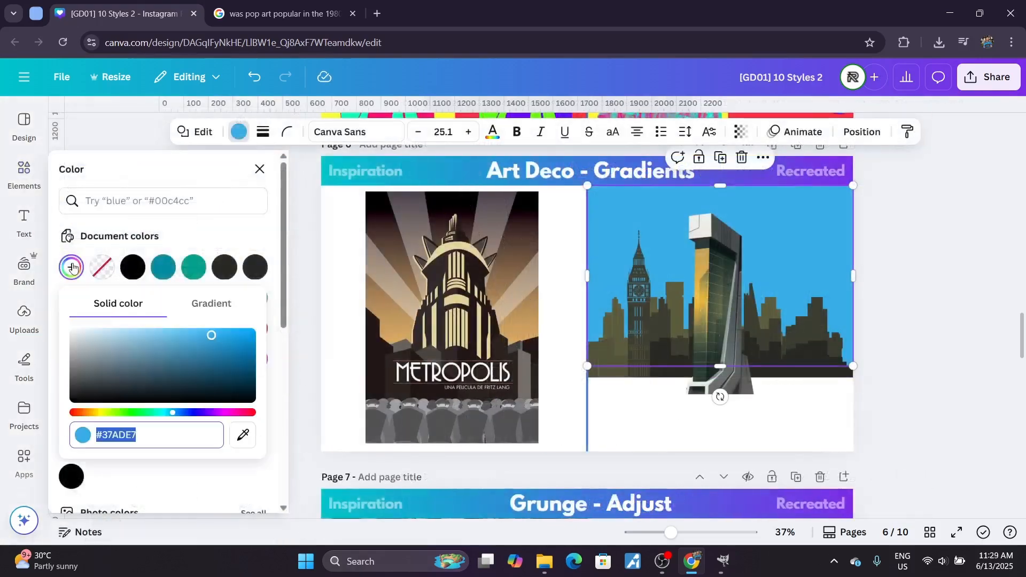
Step: Sample the Metropolis poster's tan for the sky rectangle and make its fill a gradient from tan to black #000000
click(243, 435)
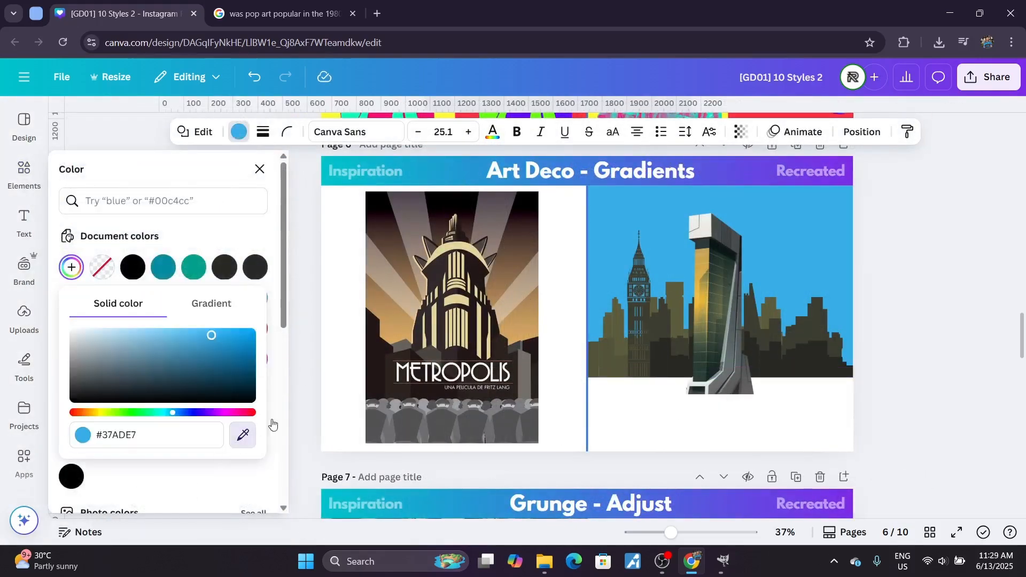
click(391, 339)
click(196, 305)
click(113, 366)
drag(140, 430, 92, 505)
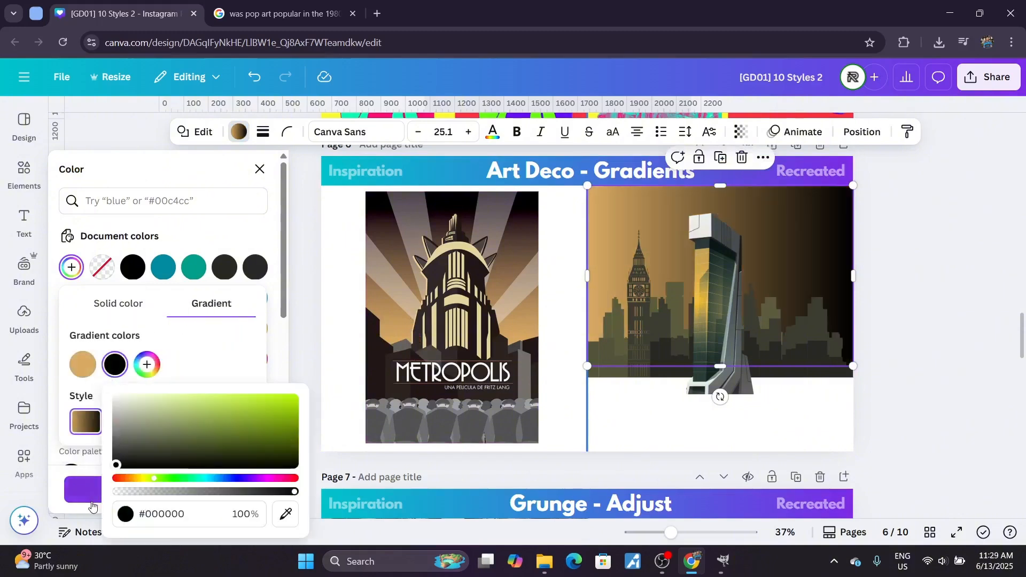
Step: Make the sky gradient vertical with black at the top and tan #D9AA63 at the bottom
click(170, 374)
click(123, 426)
drag(115, 364, 84, 365)
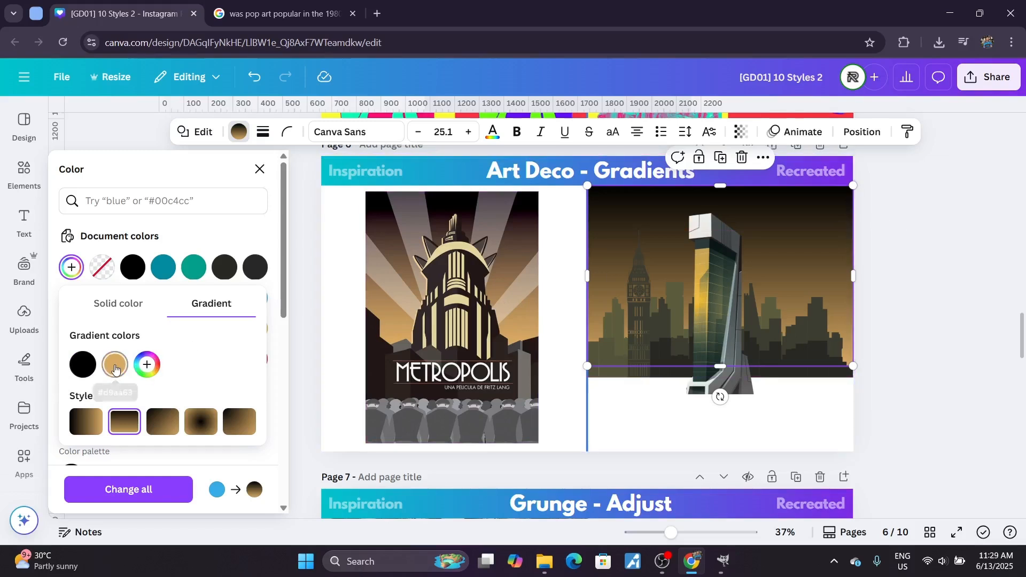
Step: Add a third colour to the sky gradient and set the middle one to brown #A0793D
click(147, 364)
click(143, 374)
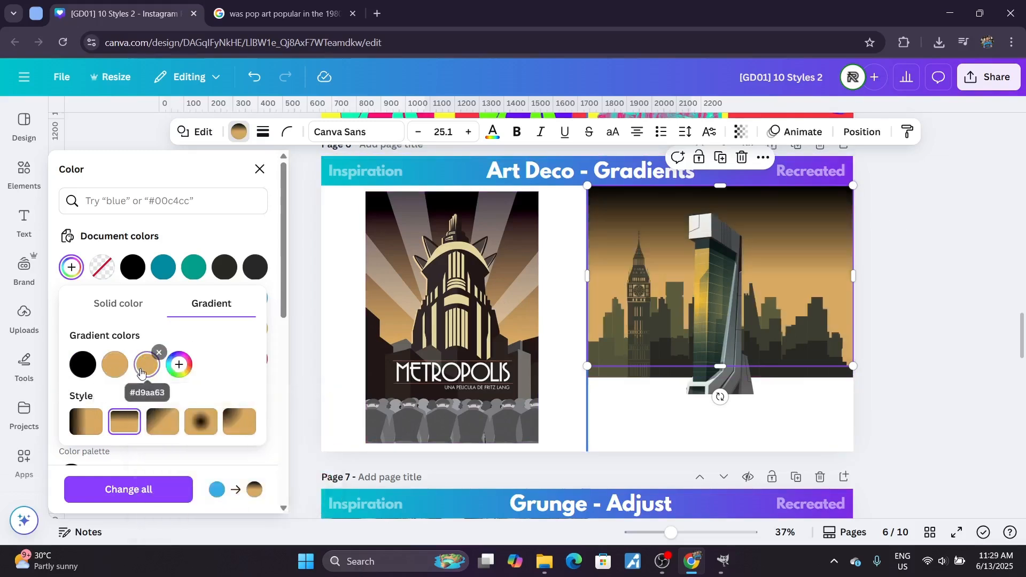
drag(143, 373, 105, 373)
click(112, 375)
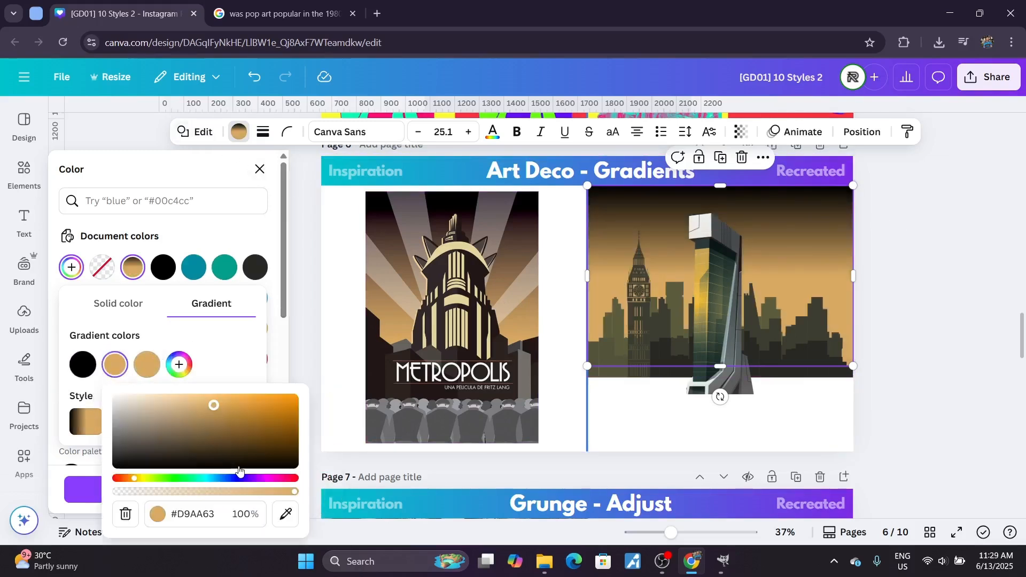
click(286, 514)
click(667, 224)
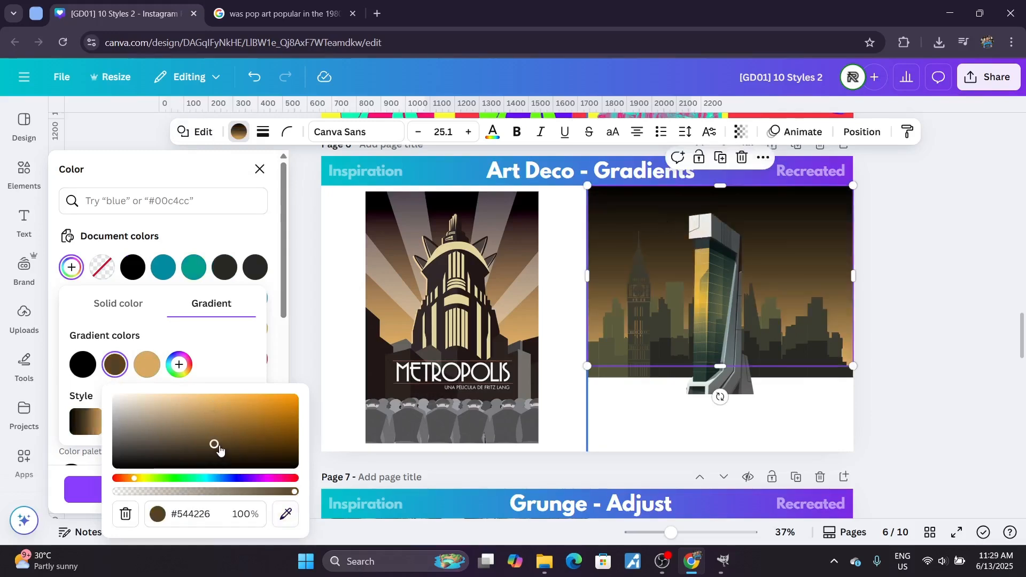
drag(219, 448, 227, 421)
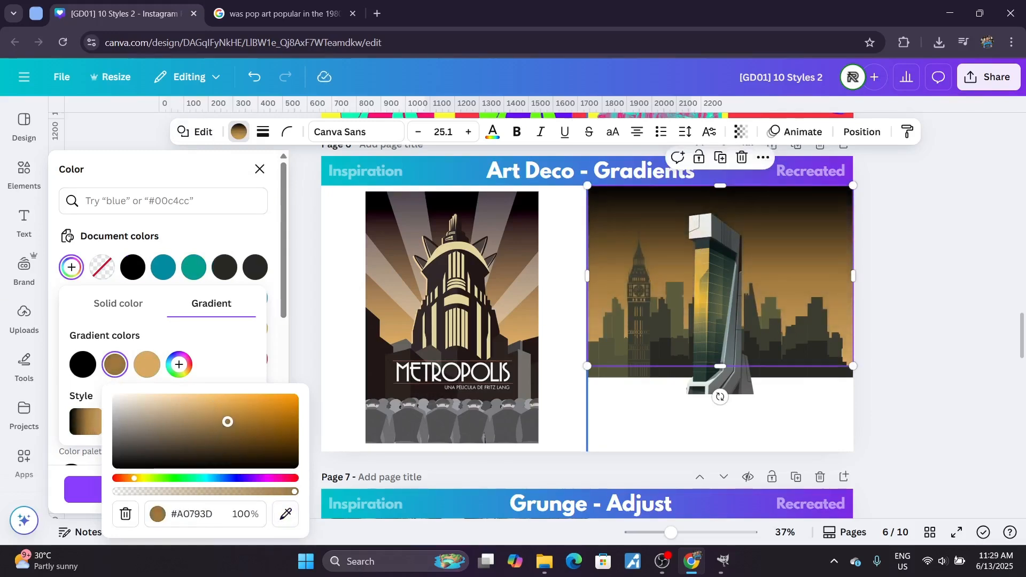
click(969, 320)
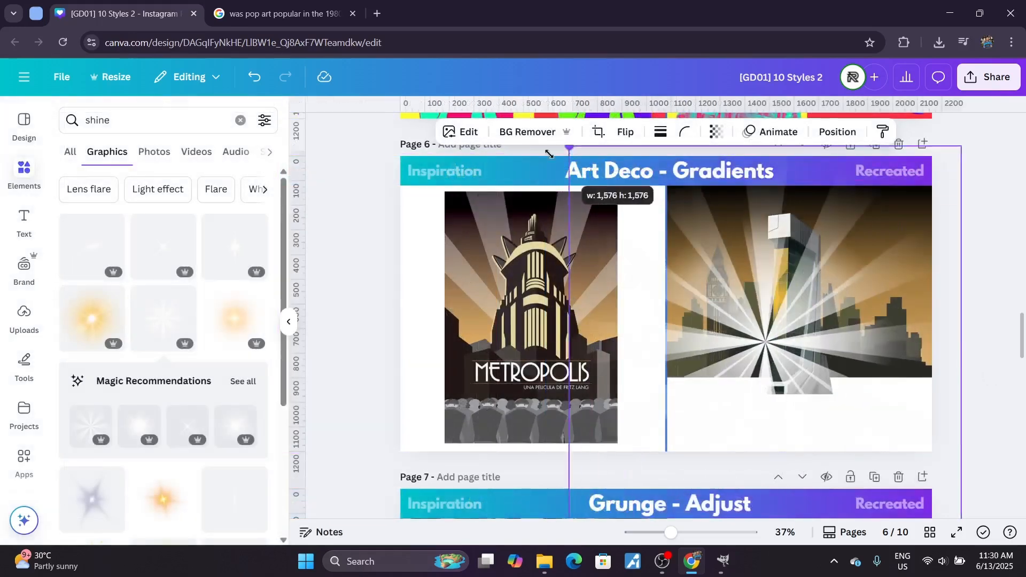
Step: Enlarge the light-ray graphic to about 1,600 px and place it behind the skyline, centred on the tower's base
drag(549, 154, 547, 149)
drag(804, 303, 845, 336)
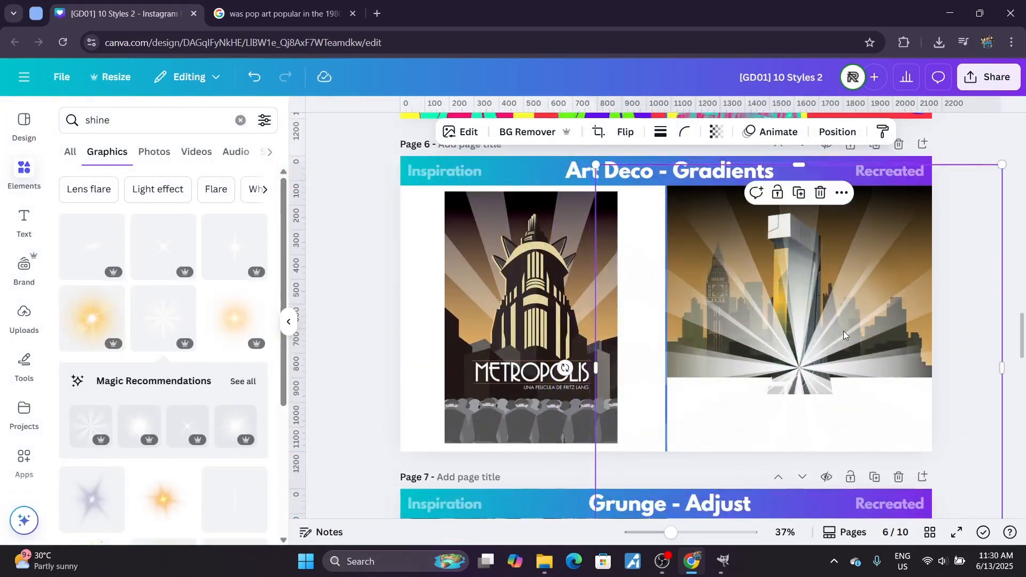
key(ctrl+[)
key(ctrl+[)
key(ctrl+[)
key(ctrl+])
click(984, 146)
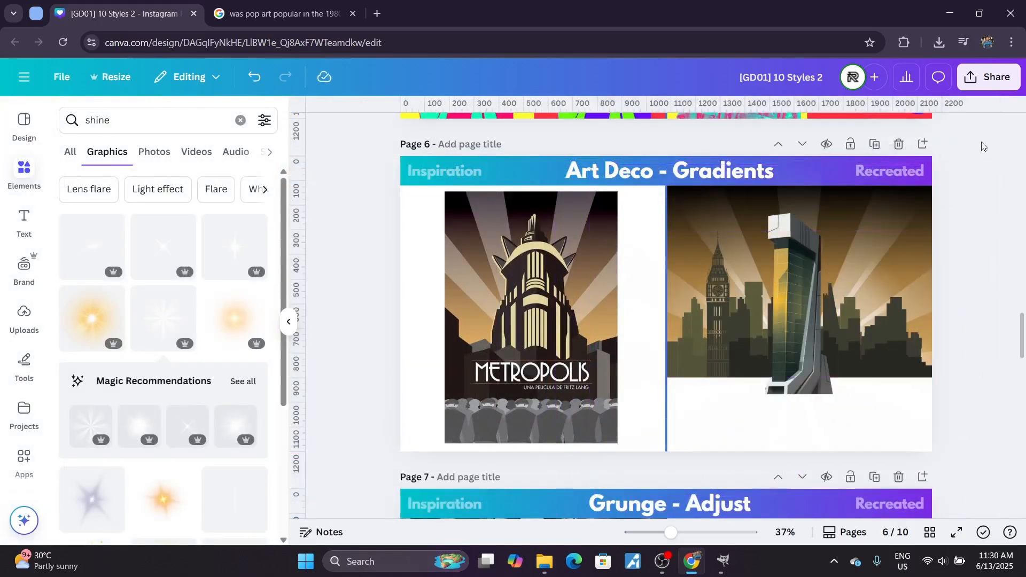
Step: Duplicate the crowd silhouette graphic and place the copies side by side below the METROPOLIS title
scroll(983, 147, down, 1)
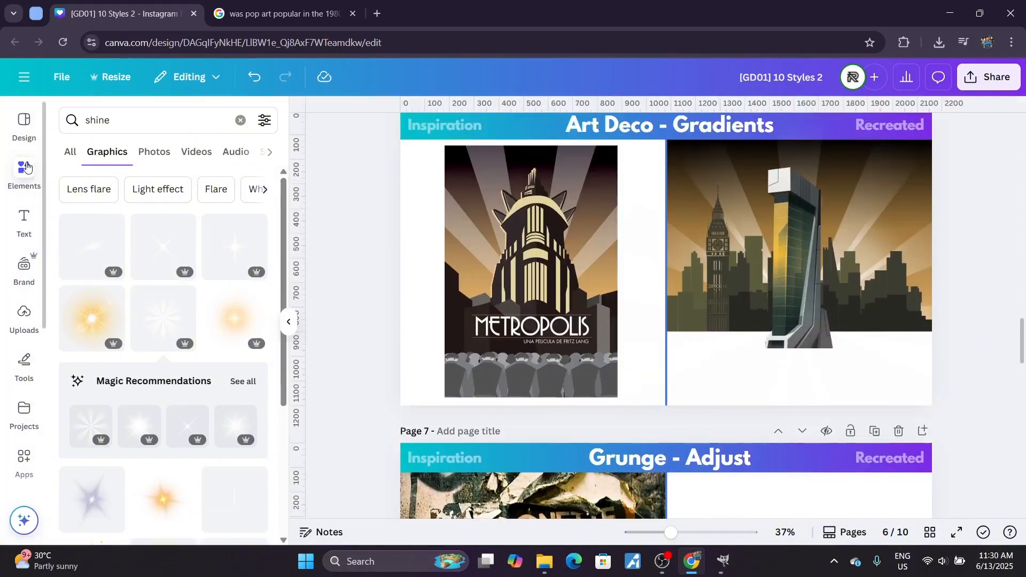
click(24, 123)
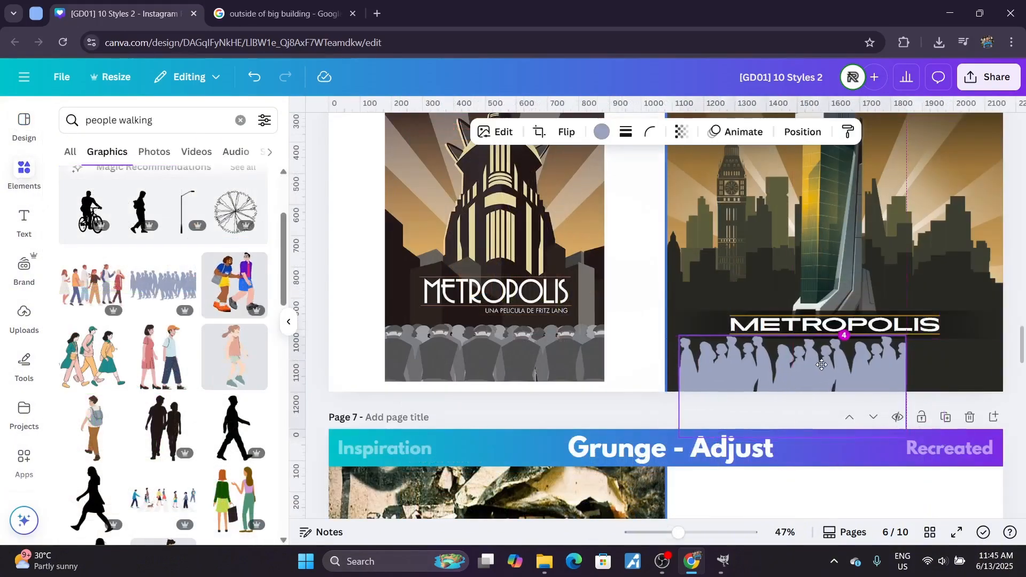
drag(790, 364, 1015, 355)
key(ctrl+d)
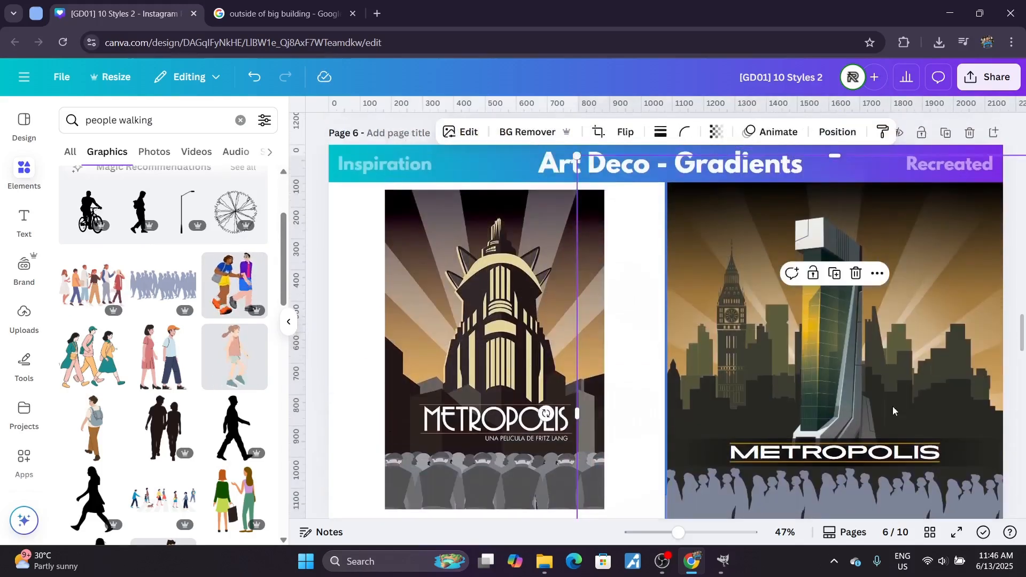
Step: Set the grouped crowd silhouettes' transparency to 50
click(745, 492)
click(611, 131)
click(672, 185)
text(50)
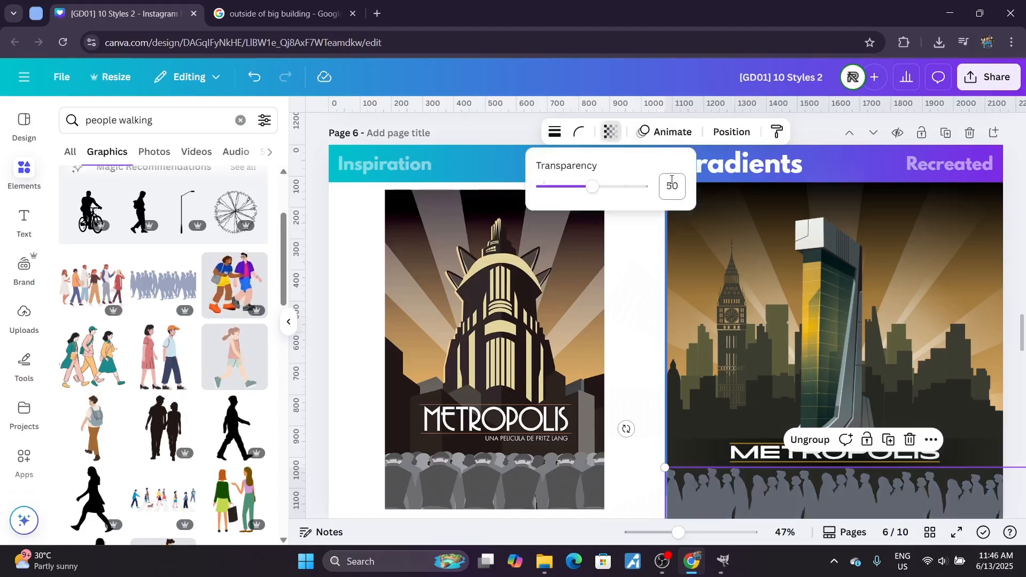
click(322, 199)
click(320, 199)
drag(703, 535, 671, 534)
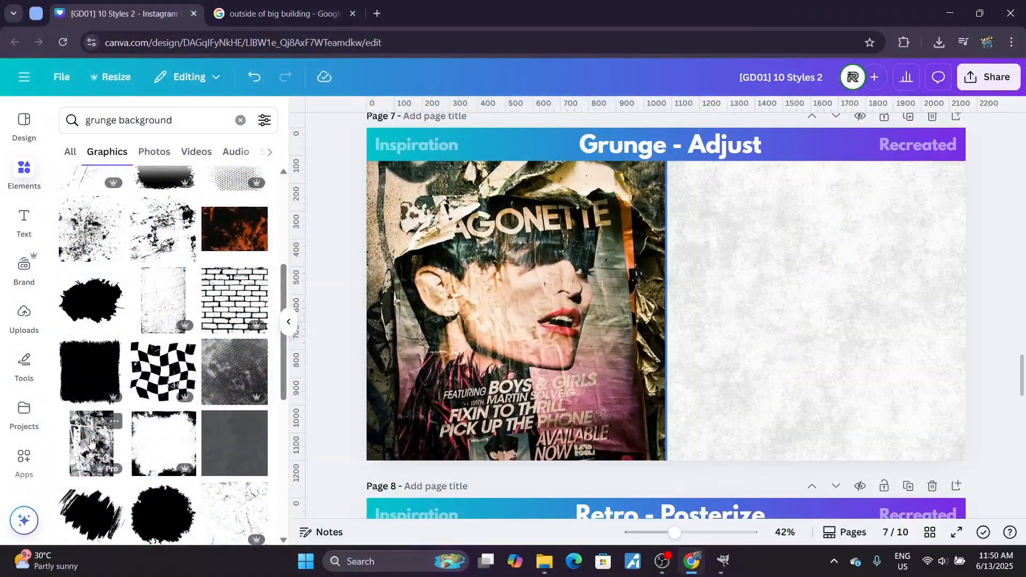
Step: Add the black scratched halftone texture graphic from the grunge background results and enlarge it to cover the Grunge page's Recreated half
click(92, 443)
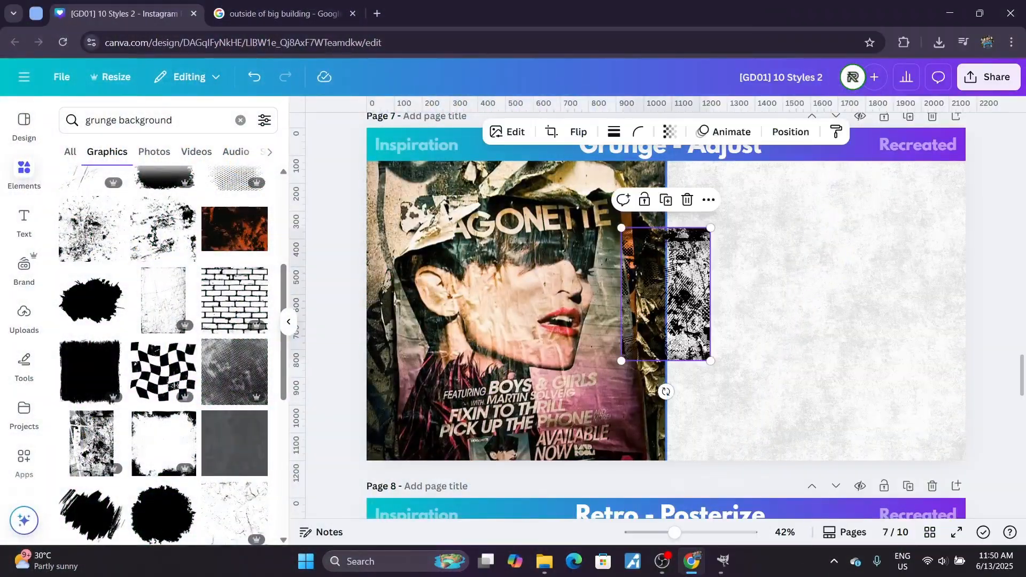
drag(723, 263, 956, 197)
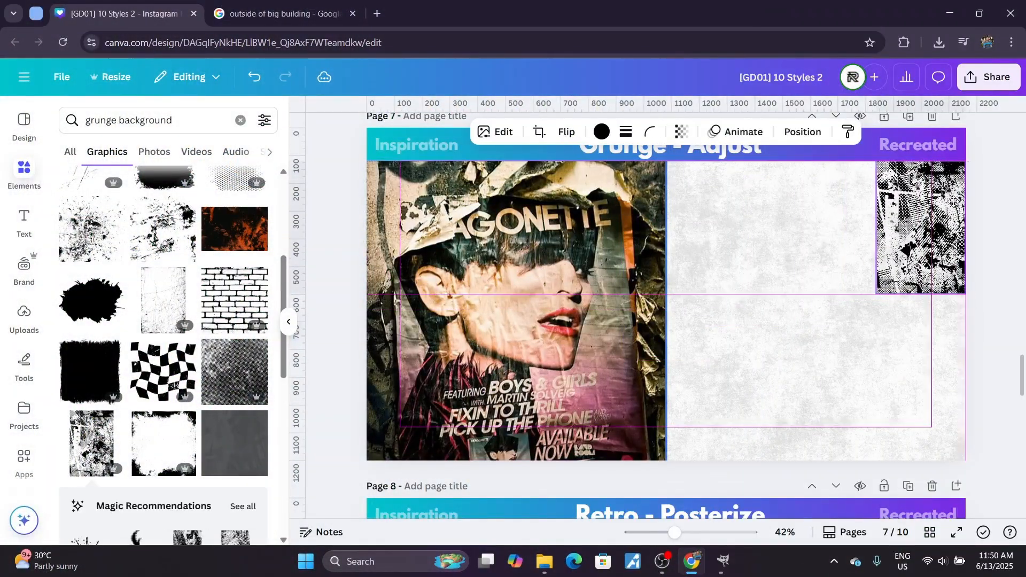
drag(876, 295, 628, 551)
drag(863, 380, 861, 288)
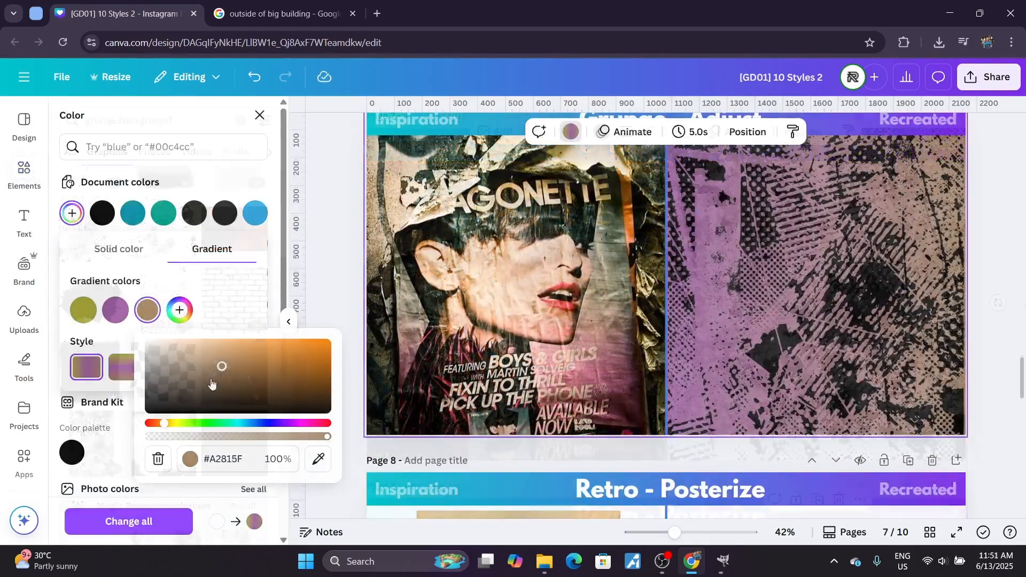
Step: Shift the page background gradient's third colour to a deeper brown and apply the fifth gradient style
mouse_move(223, 364)
mouse_down()
mouse_move(230, 376)
mouse_move(236, 367)
mouse_up()
click(205, 280)
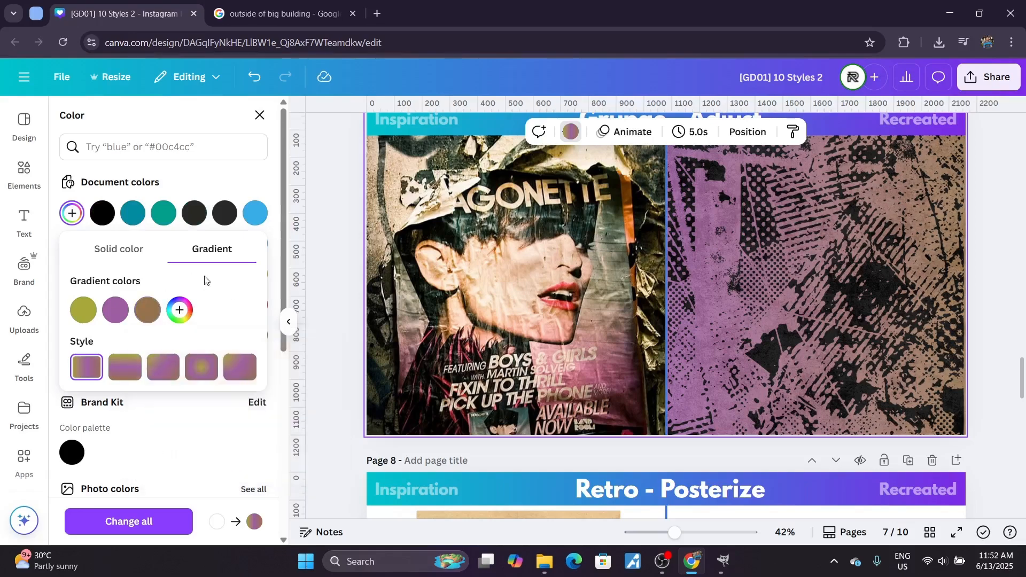
click(245, 374)
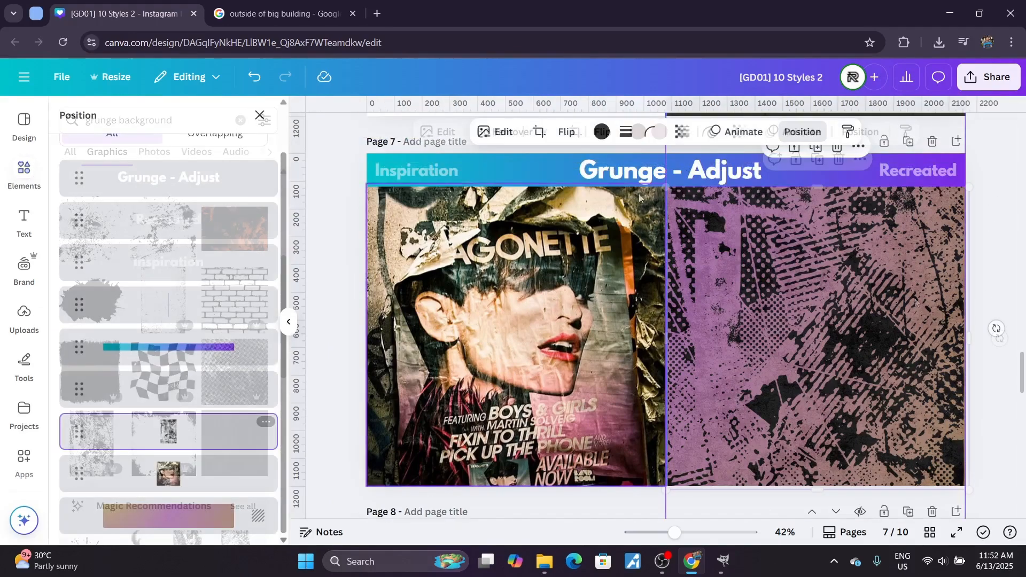
Step: Try the black halftone texture's transparency at 50 and set it to 75
click(675, 133)
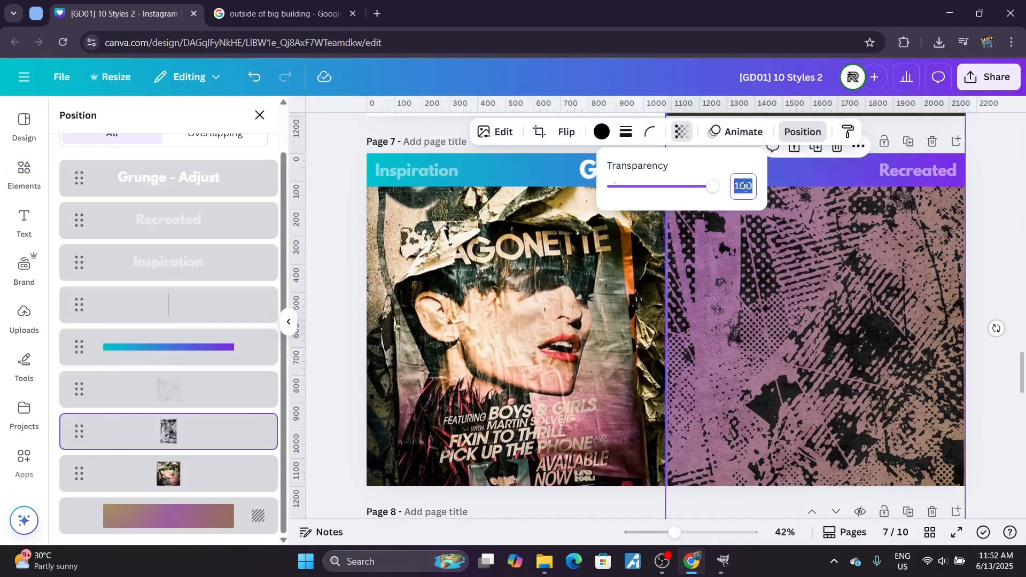
text(50)
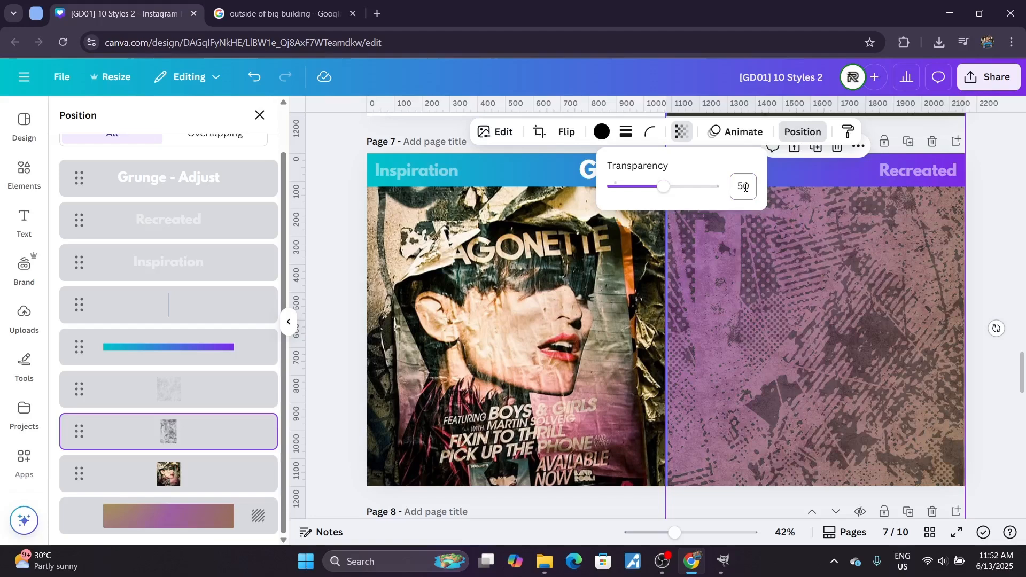
text(75)
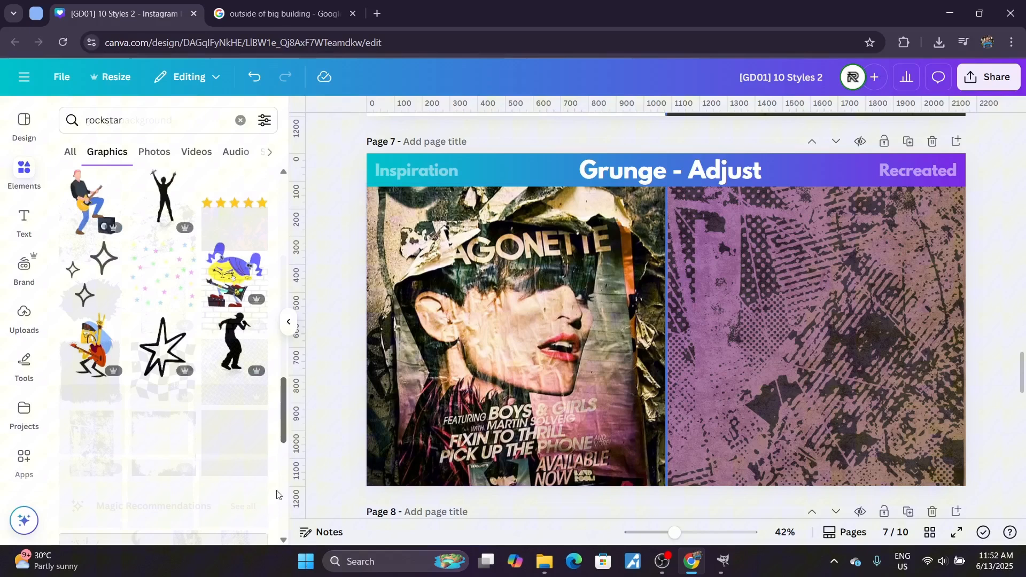
Step: Add the "Punk's Not Dead" lettering graphic from the rockstar results and place it in the Recreated half's upper-left corner
scroll(163, 353, down, 1)
scroll(287, 422, down, 1)
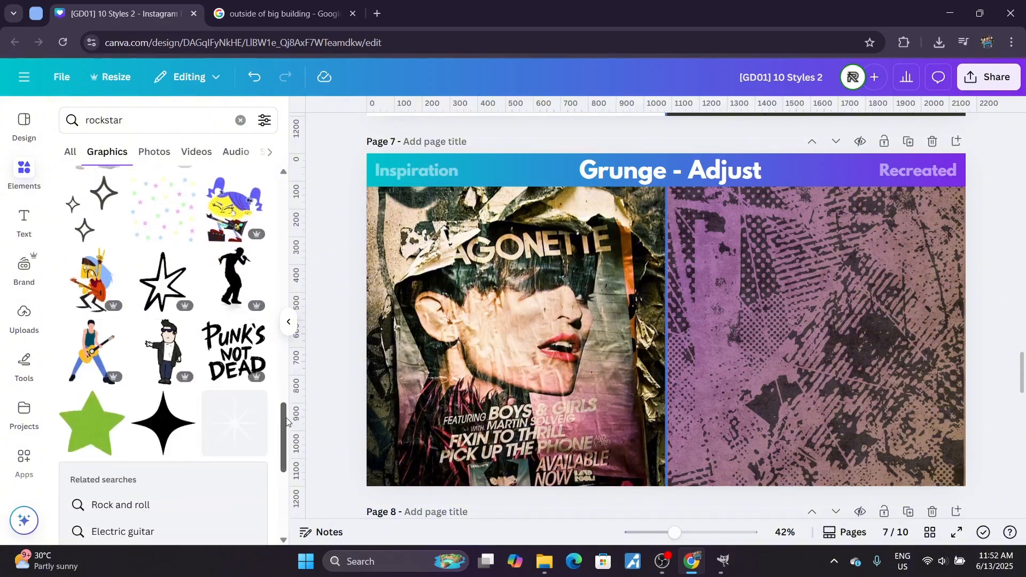
click(234, 353)
drag(671, 348, 746, 262)
Step: Recolour the "Punk's Not Dead" lettering white and shrink it to about 330 px wide
click(602, 132)
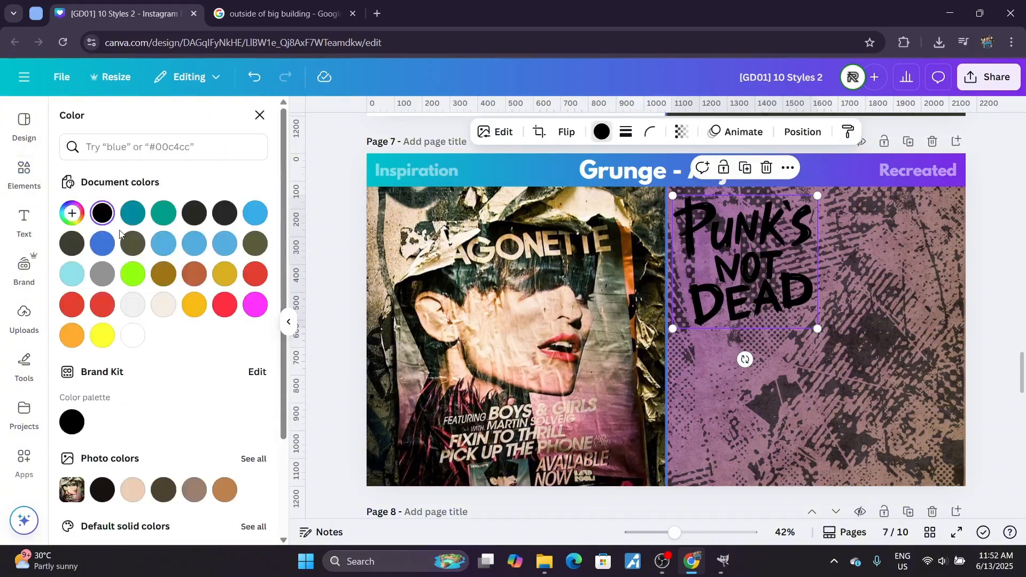
click(130, 345)
drag(818, 329, 765, 279)
drag(765, 279, 765, 280)
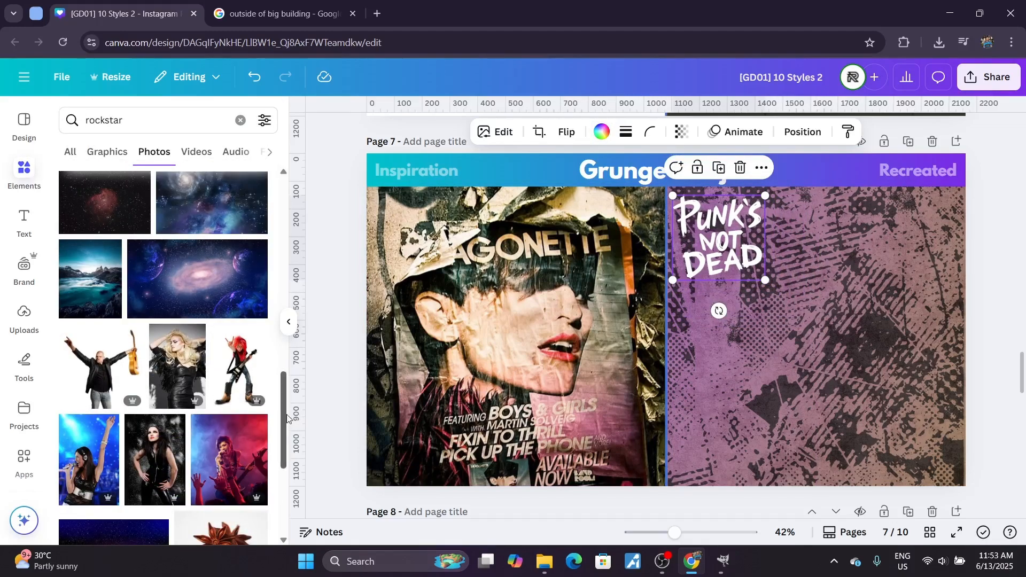
Step: Add the red and blue concert photo of the singer and enlarge it to fill the width of the Recreated half
drag(286, 416, 286, 428)
click(244, 420)
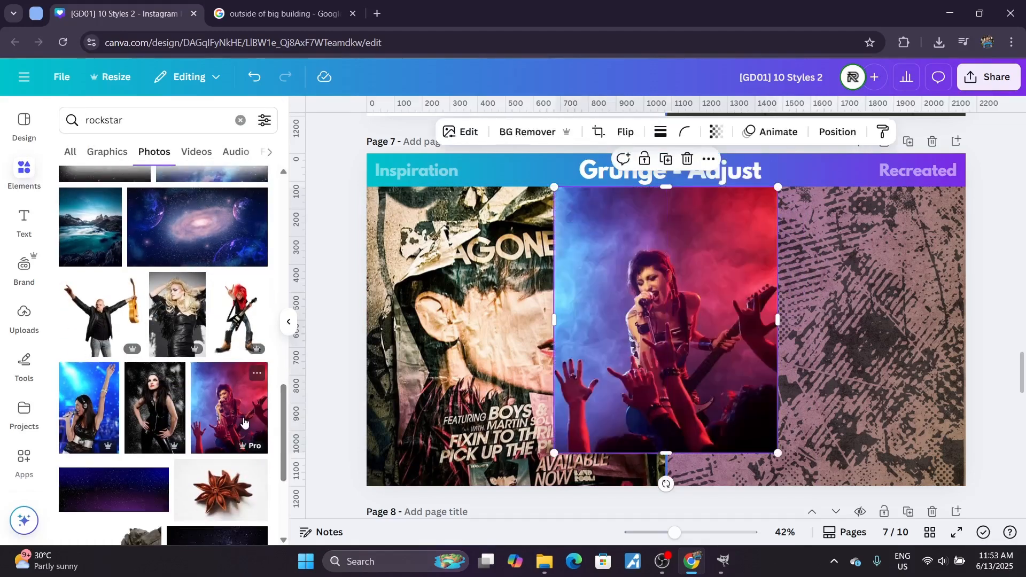
drag(700, 279, 823, 302)
drag(902, 210, 931, 182)
drag(680, 477, 665, 496)
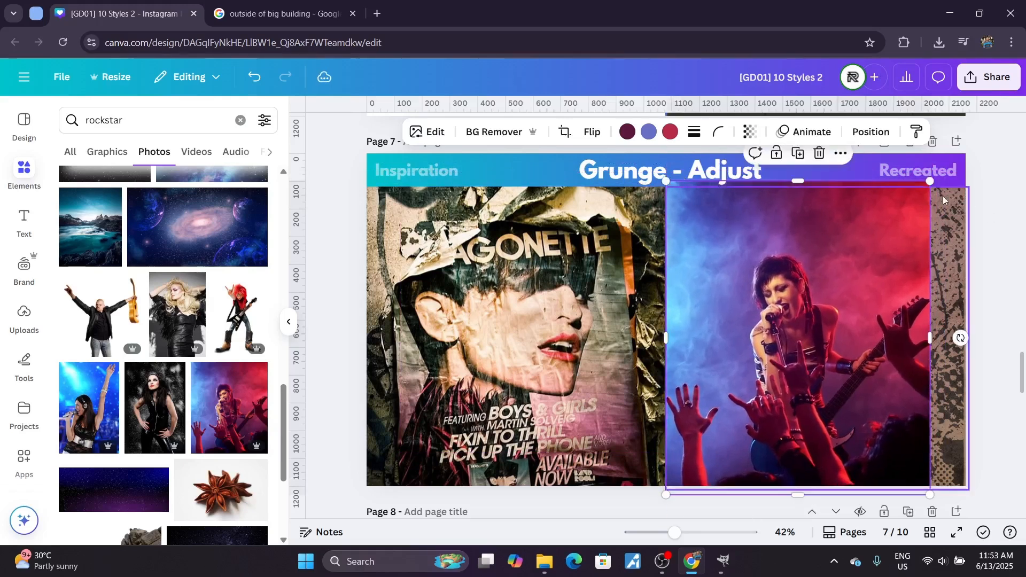
drag(930, 181, 966, 138)
drag(877, 291, 877, 297)
Step: Send the concert photo backward beneath the header, lettering and light grunge texture, keeping it above the black halftone texture
key(ctrl+[)
key(ctrl+[)
key(ctrl+[)
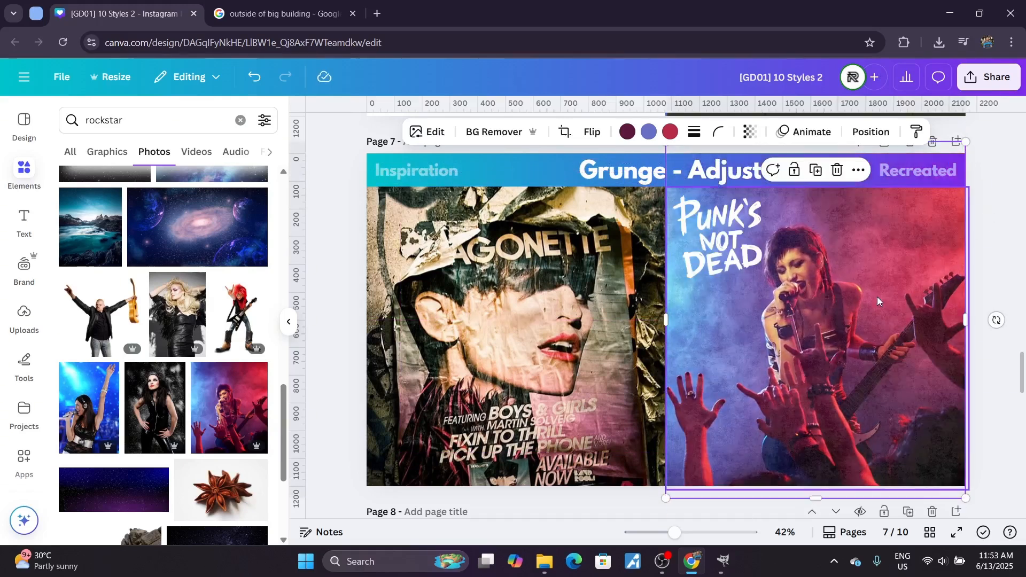
key(ctrl+[)
key(ctrl+])
click(983, 381)
Step: Duplicate the concert photo onto the top layer, remove the copy's background and align it over the original
click(858, 236)
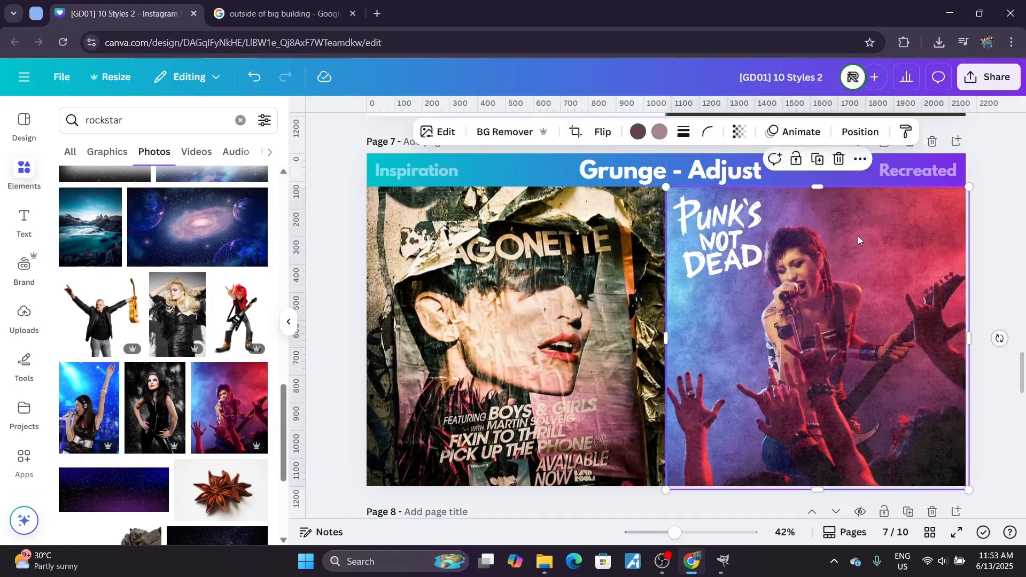
click(861, 132)
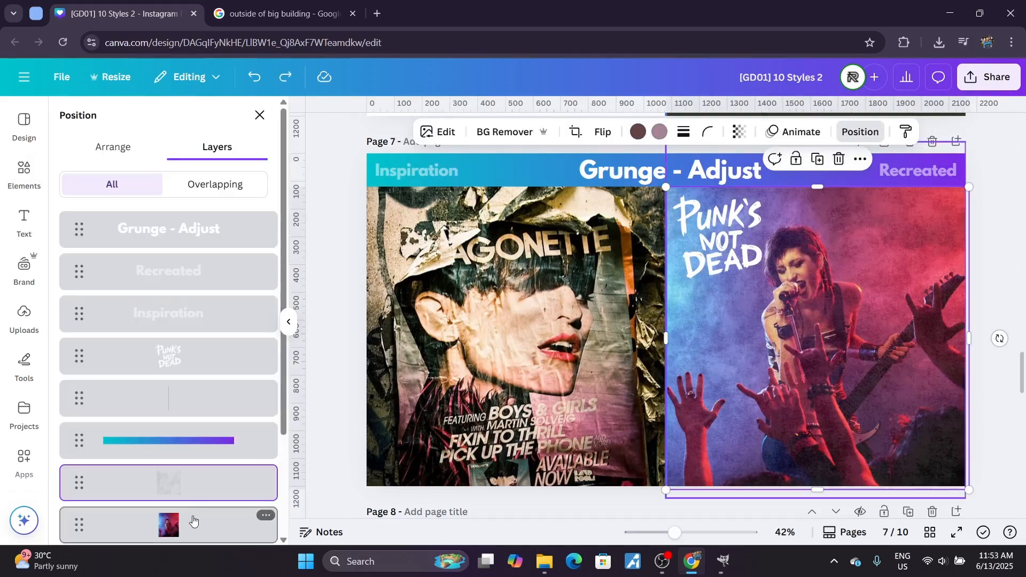
click(176, 526)
key(ctrl+alt+])
click(511, 135)
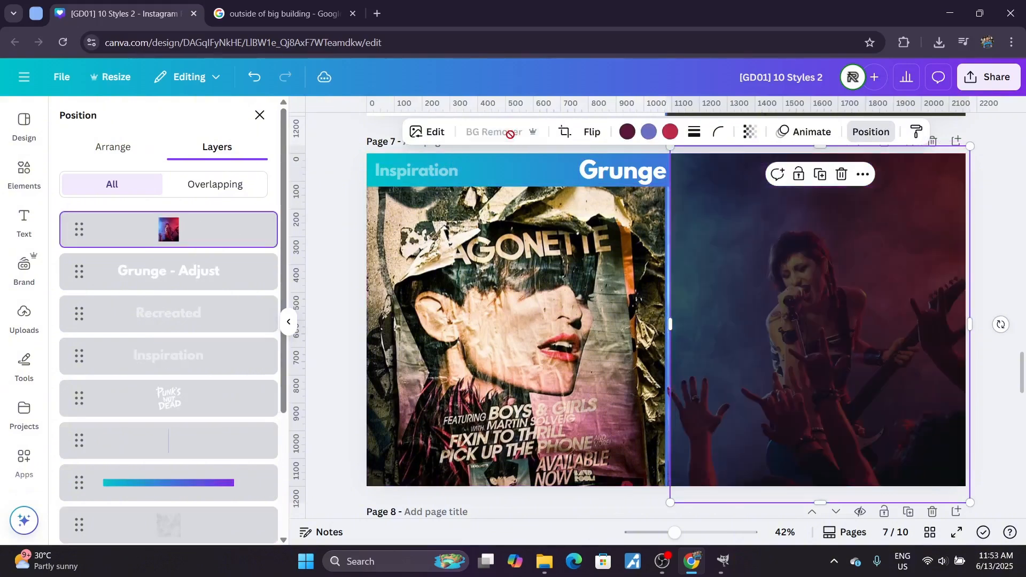
mouse_move(839, 273)
mouse_down()
mouse_move(818, 267)
mouse_move(836, 269)
mouse_up()
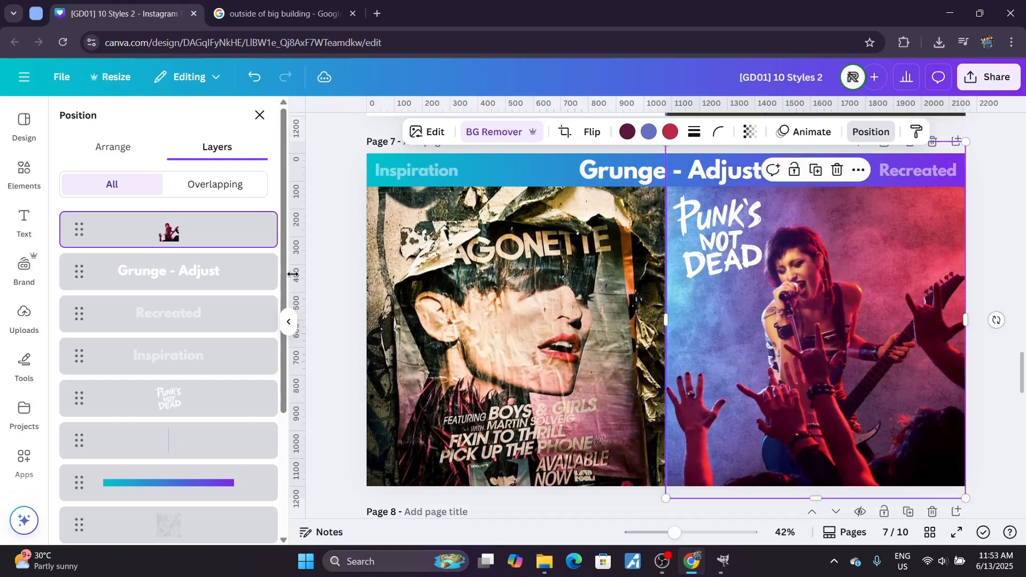
Step: Set the original concert photo's transparency to 50 behind the singer cutout
scroll(257, 406, down, 3)
click(256, 389)
click(750, 131)
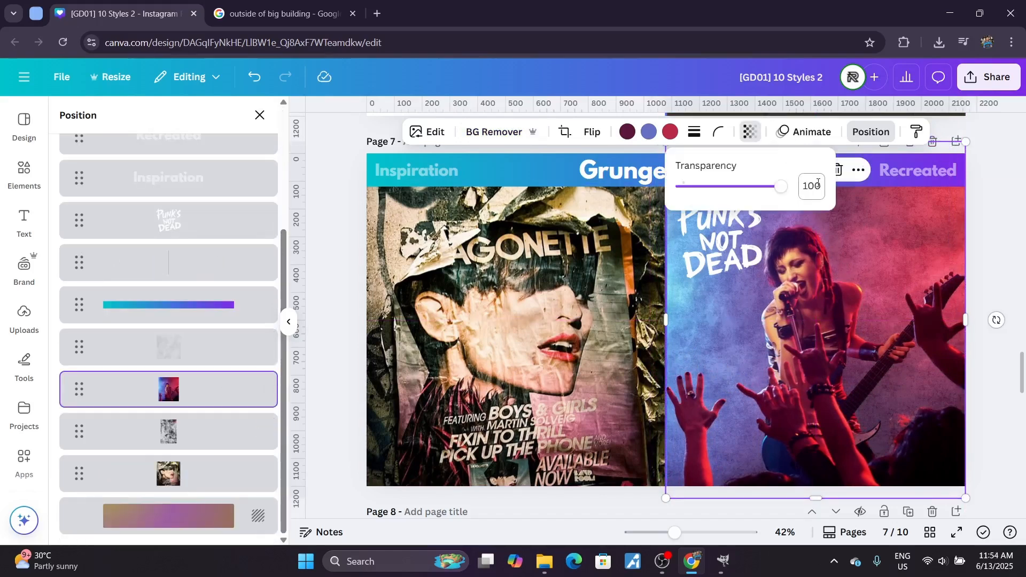
click(818, 187)
text(50)
key(Return)
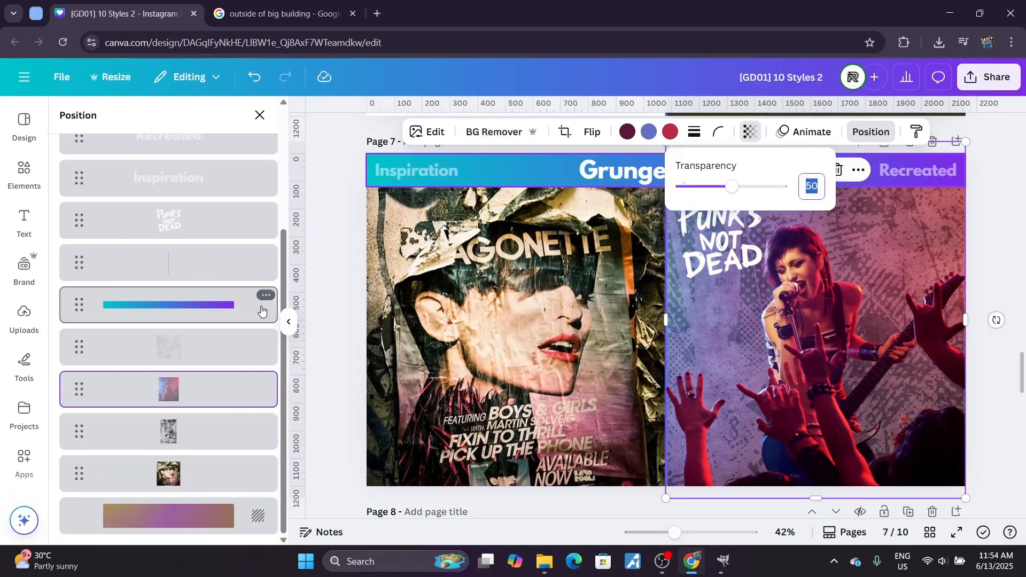
click(331, 238)
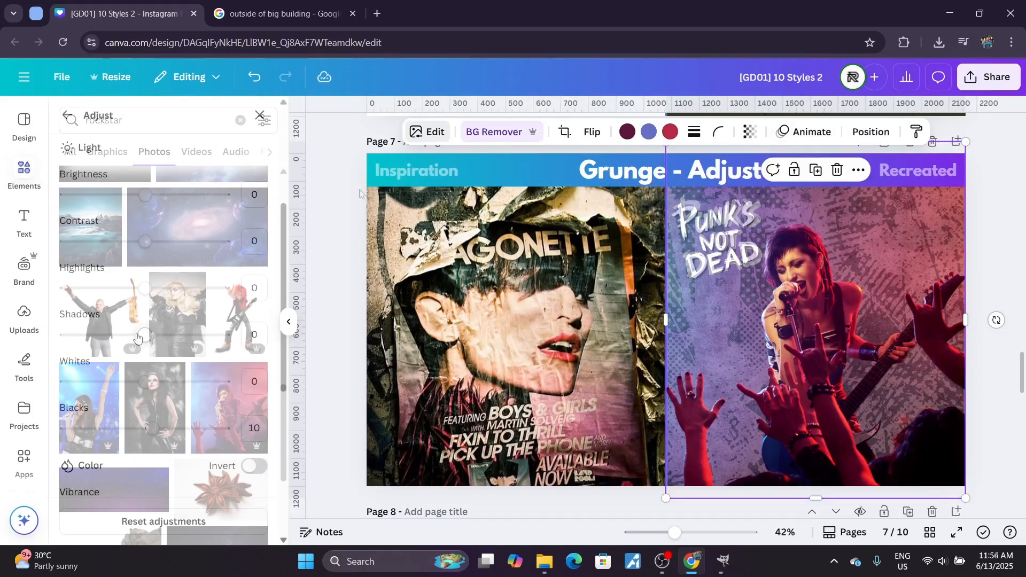
Step: Adjust the singer cutout's light with shadows at 30, highlights at 50 and contrast at -25
mouse_move(160, 336)
mouse_down()
mouse_move(172, 339)
mouse_move(80, 335)
mouse_move(170, 337)
mouse_up()
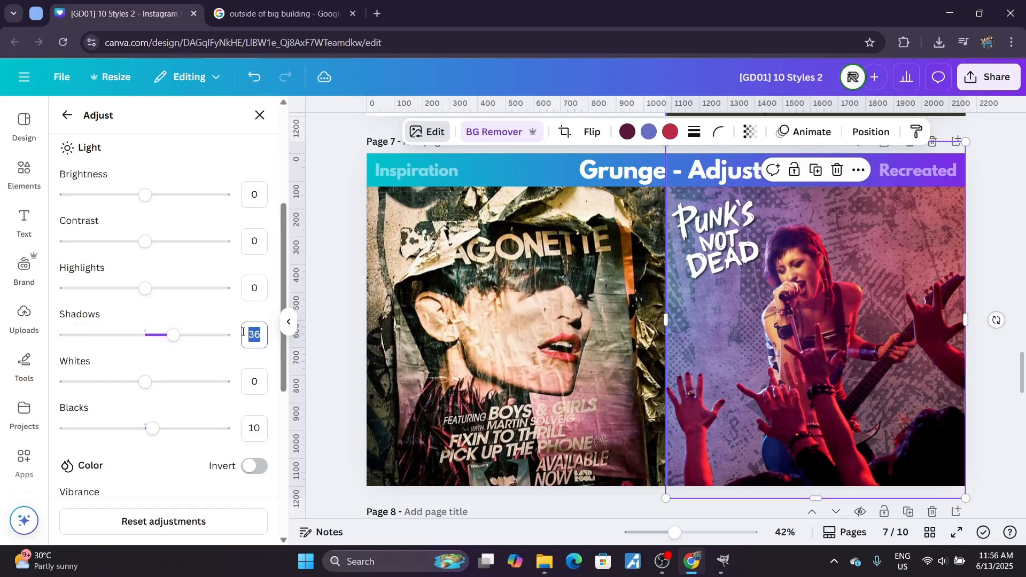
drag(146, 288, 220, 301)
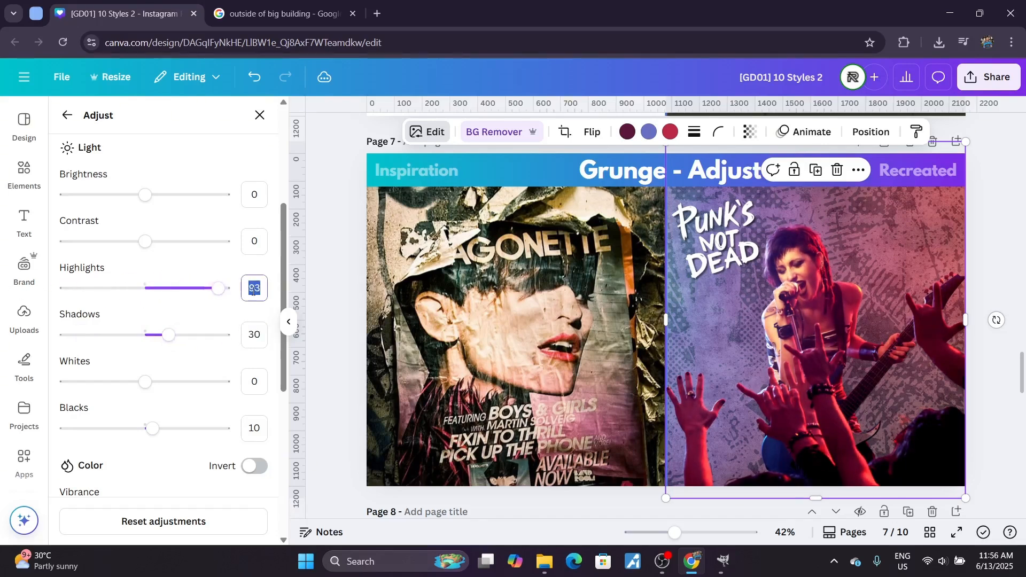
drag(278, 272, 282, 227)
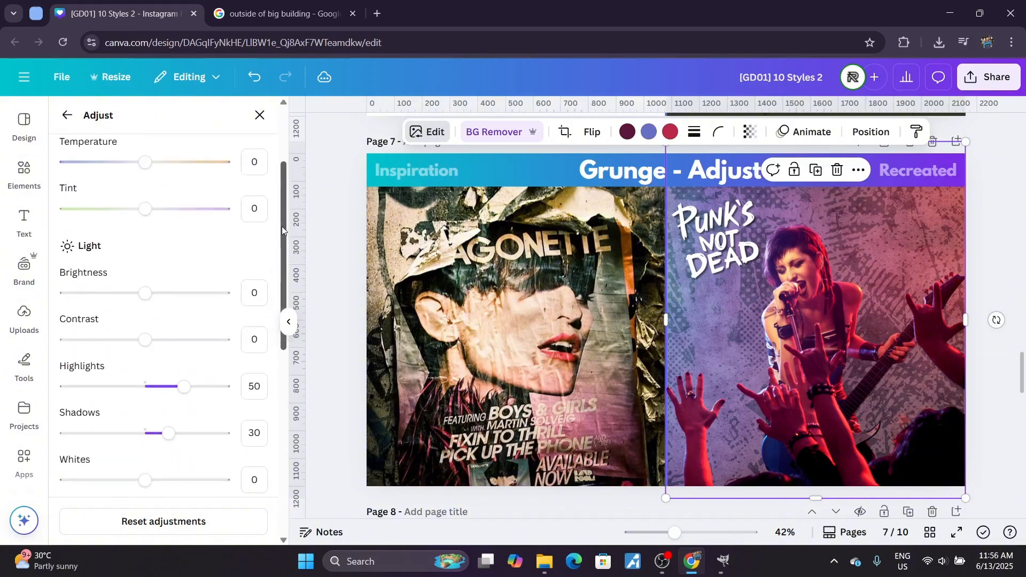
click(264, 337)
text(50)
key(Return)
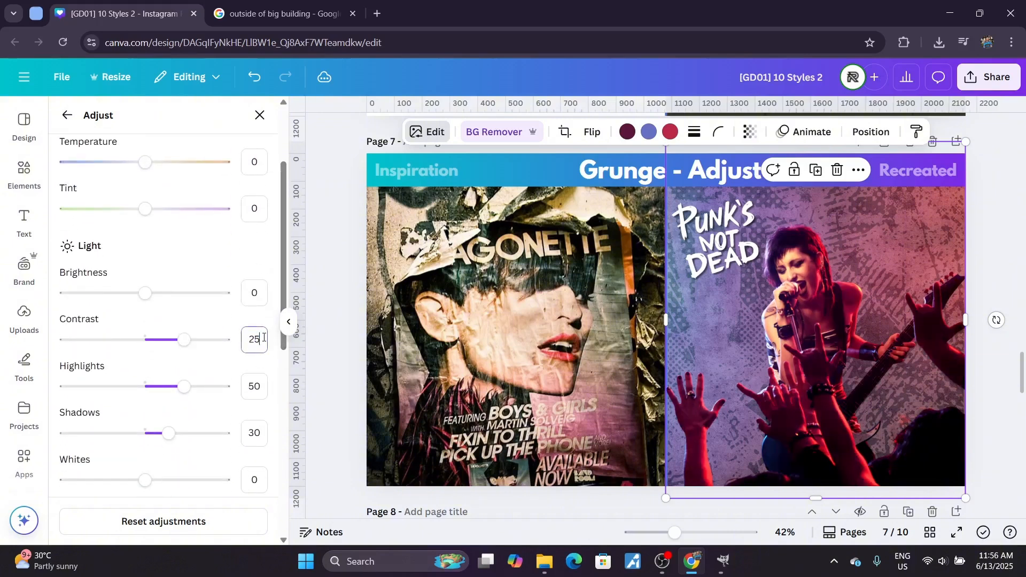
key(Return)
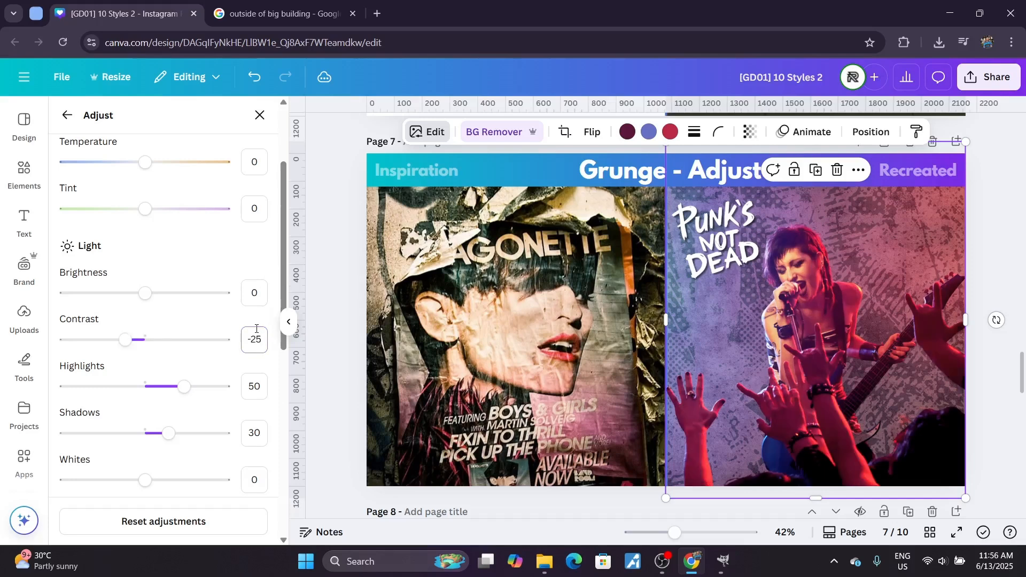
Step: Try the singer cutout's vibrance at -100 and set it back to 0
drag(282, 255, 282, 440)
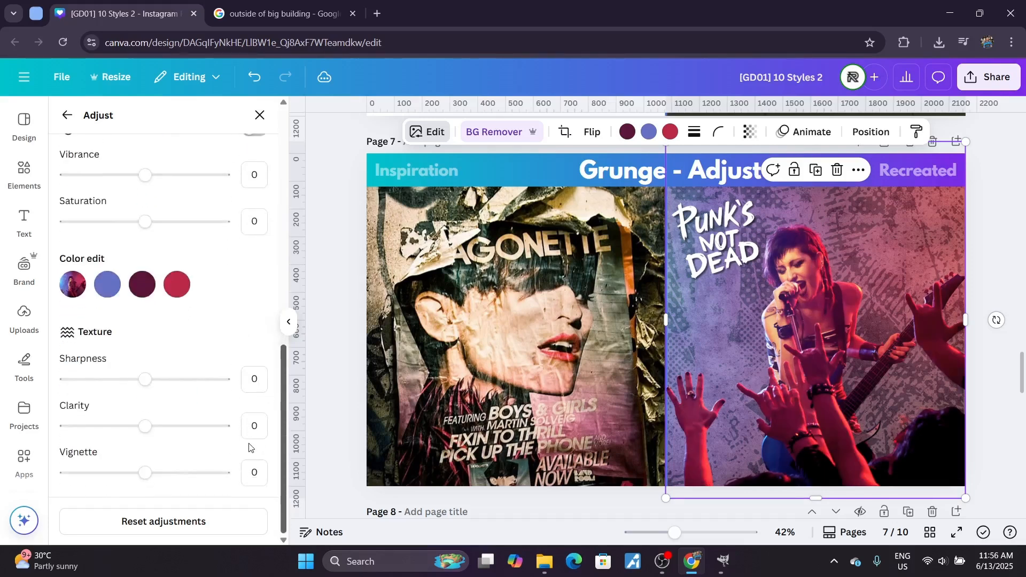
drag(145, 175, 247, 168)
click(248, 168)
text(-100)
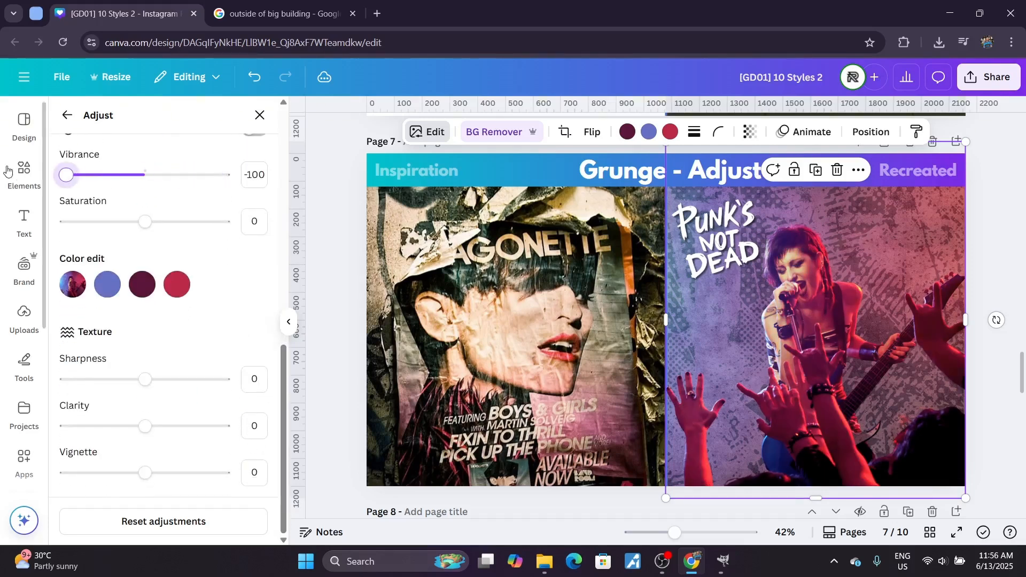
key(Return)
text(0)
key(Return)
Step: Try lowering the singer cutout's saturation and set it back to 0
drag(145, 222, 2, 198)
click(265, 225)
text(-2)
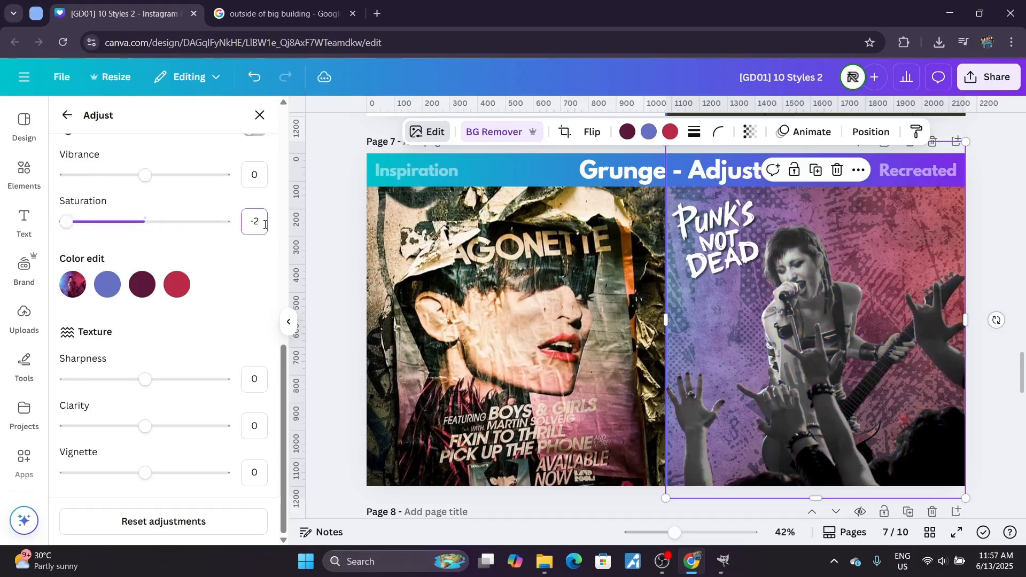
text(50)
key(Return)
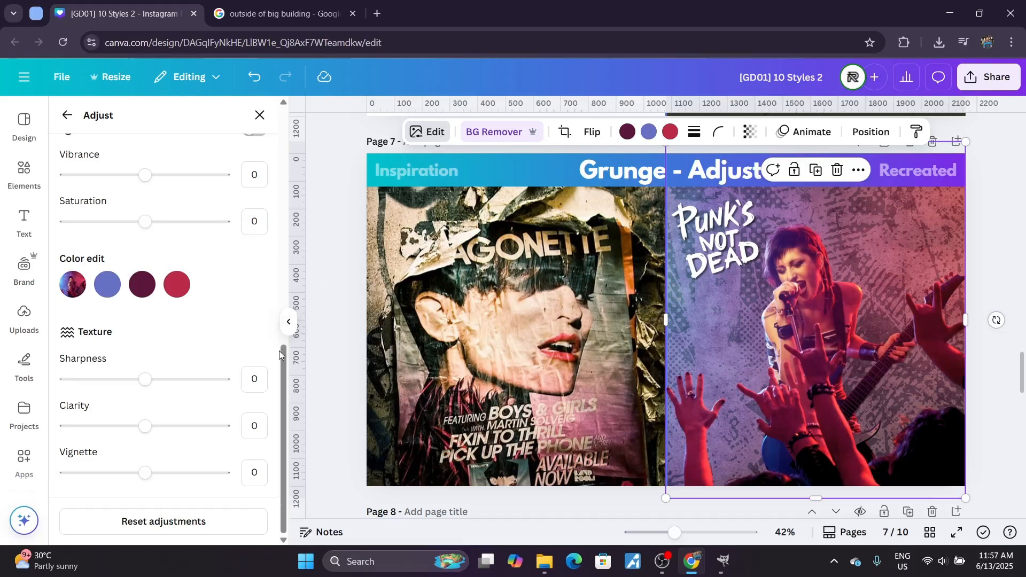
Step: Set the singer cutout's sharpness to 25 and clarity to 10
drag(145, 379, 224, 380)
click(248, 424)
text(25)
key(Return)
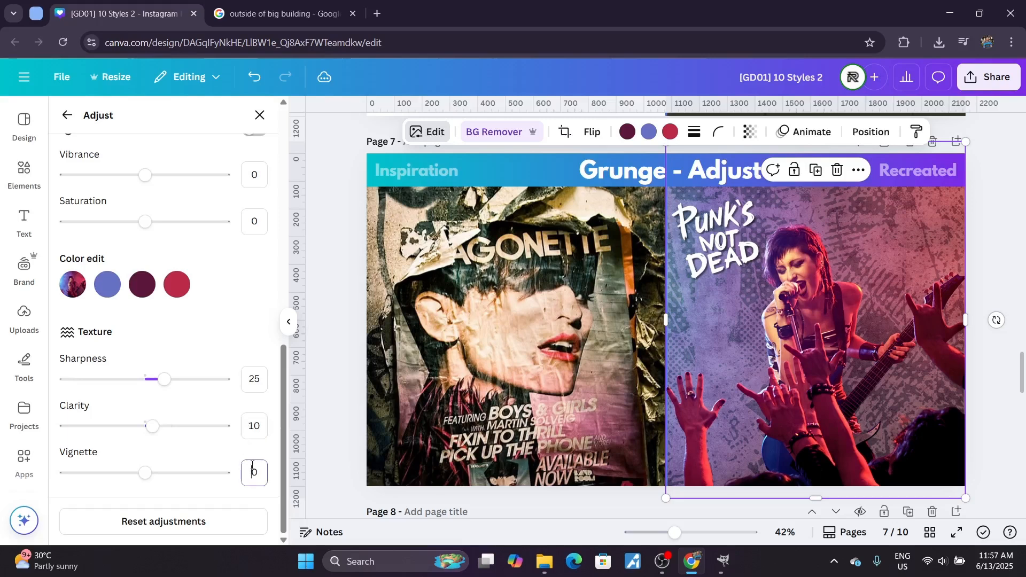
Step: Set the vignette of the background concert photo to 100
drag(145, 473, 264, 461)
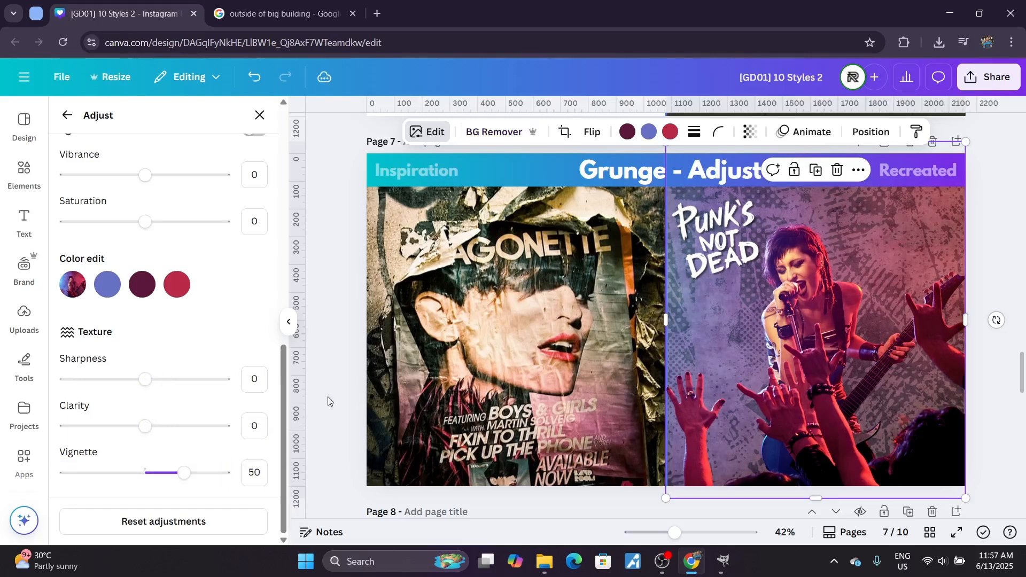
drag(183, 473, 264, 471)
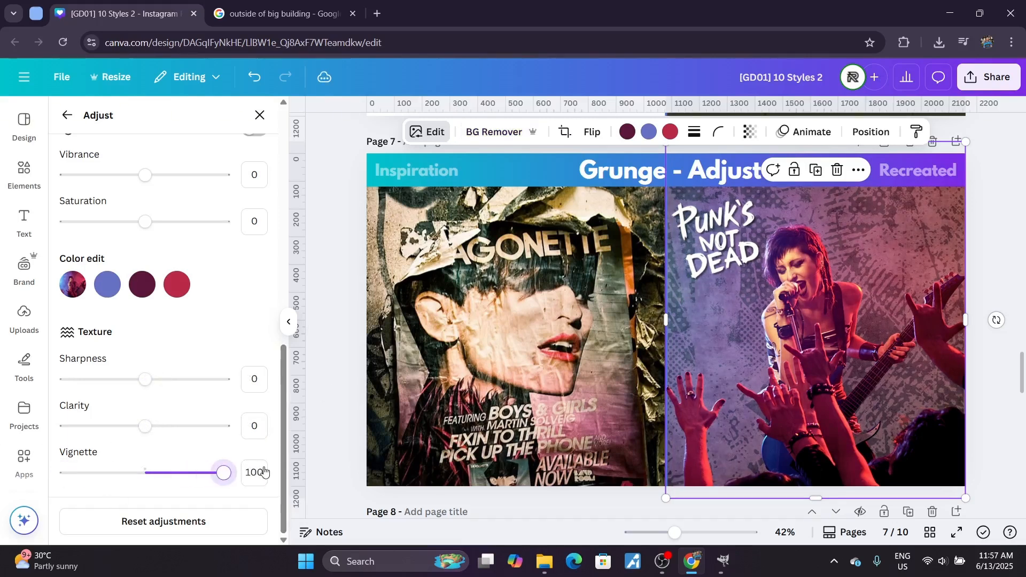
Step: Set the saturation of the background concert photo to 50, trying 100 first
click(872, 133)
click(428, 132)
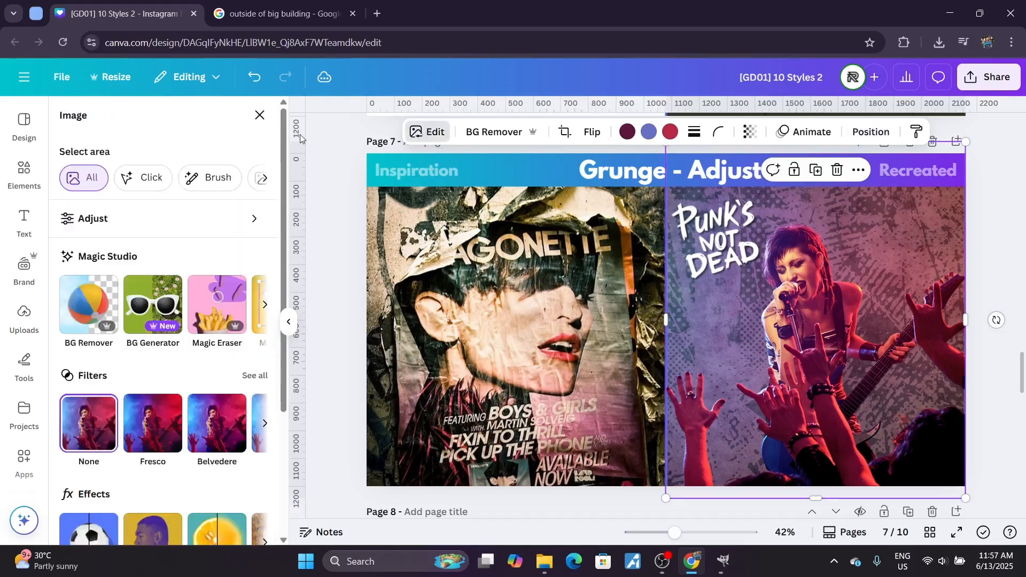
click(230, 218)
scroll(158, 379, down, 10)
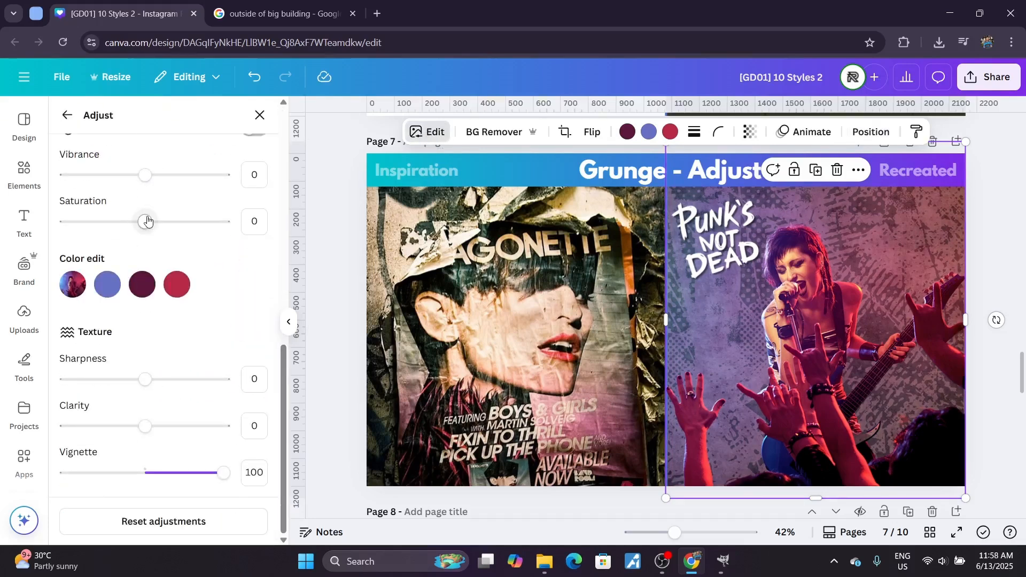
drag(146, 221, 265, 230)
scroll(284, 367, up, 2)
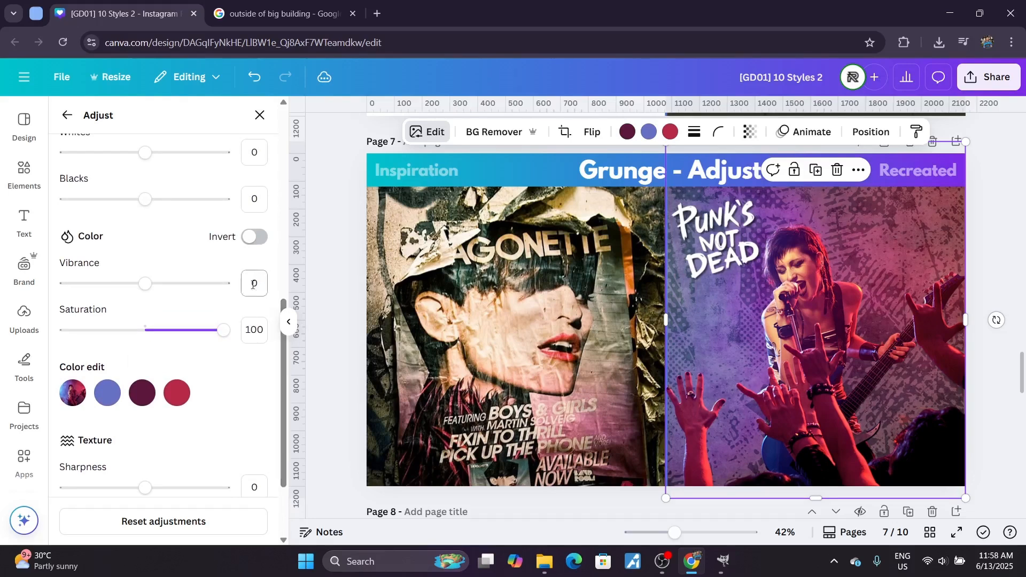
key(Return)
click(255, 330)
text(50)
key(Return)
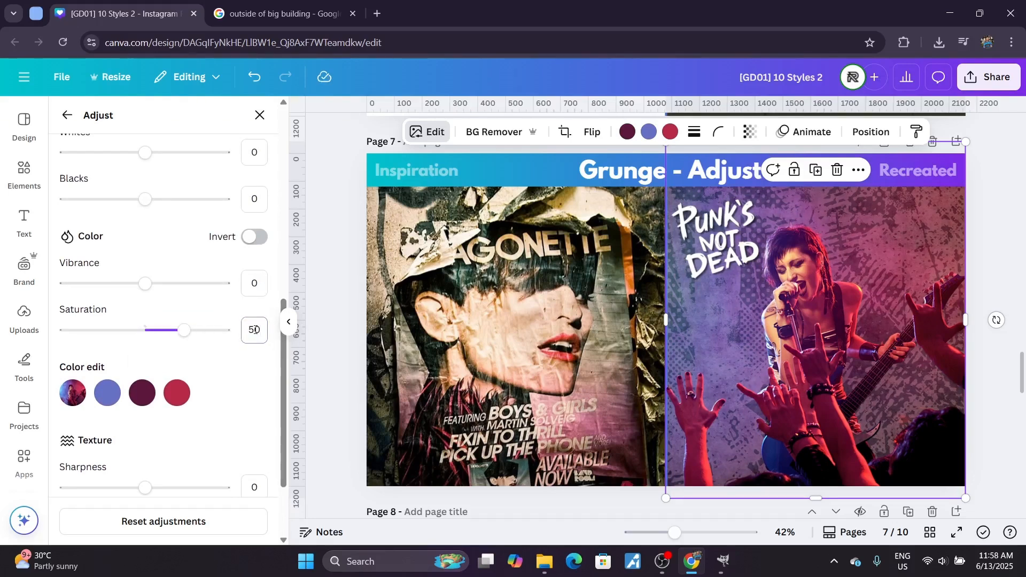
Step: Raise two of the background concert photo's light adjustments, one moderately and one slightly
scroll(283, 348, down, 2)
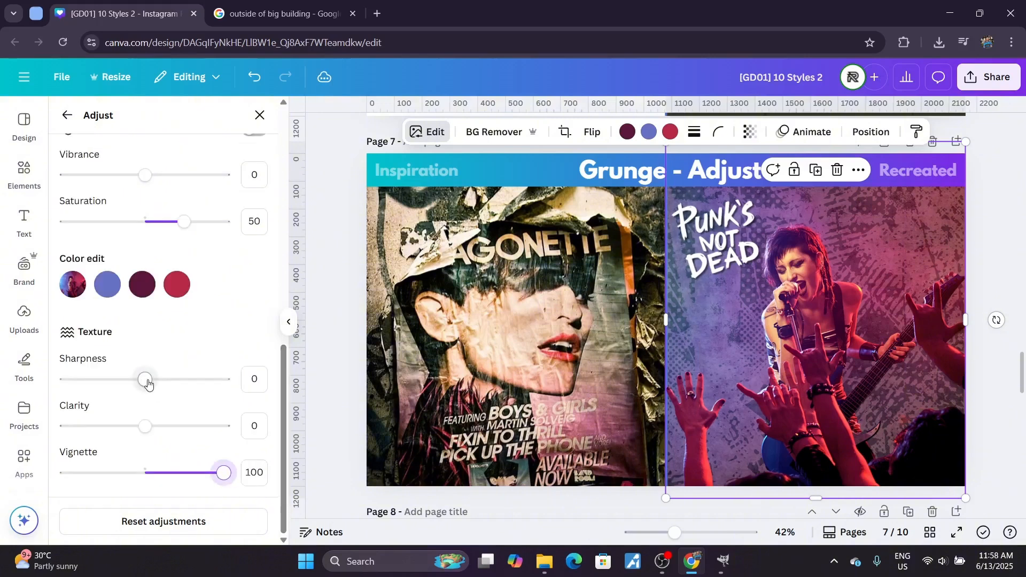
scroll(272, 398, up, 5)
drag(145, 356, 184, 353)
drag(146, 263, 162, 262)
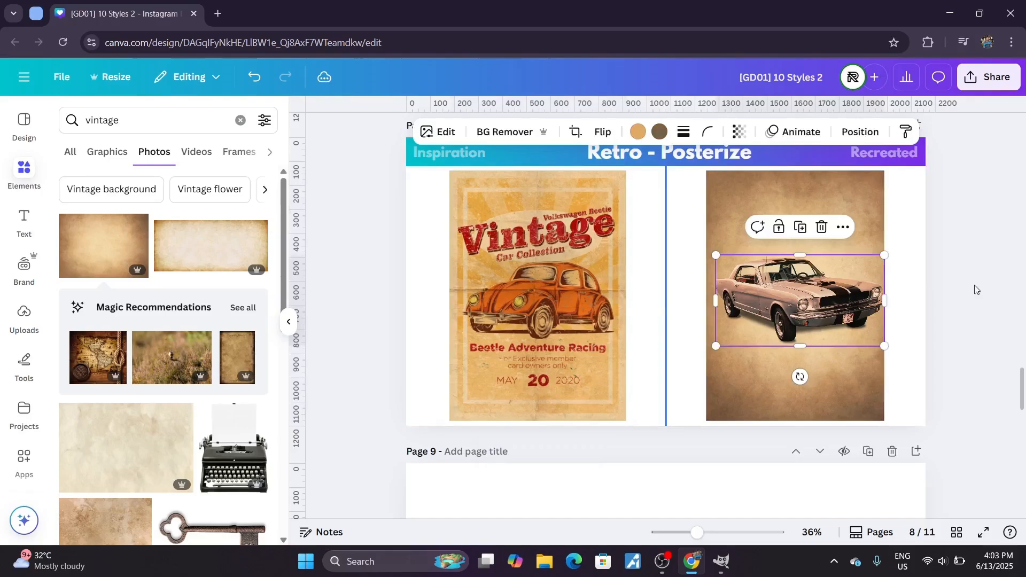
Step: Switch to GIMP and paste in the car cutout from the Retro page as a layer
click(976, 289)
scroll(976, 289, up, 1)
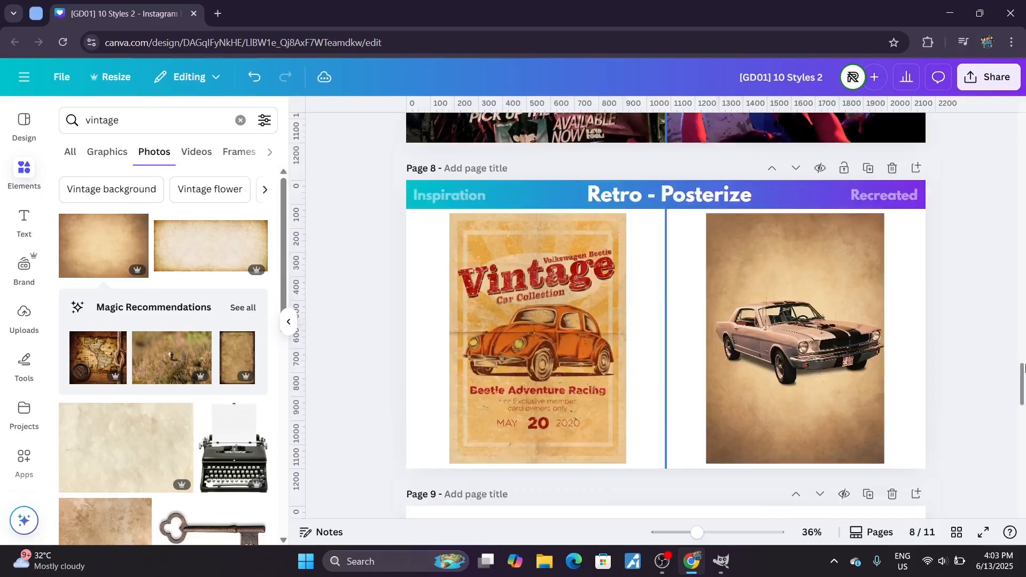
scroll(762, 353, down, 5)
key(ctrl+v)
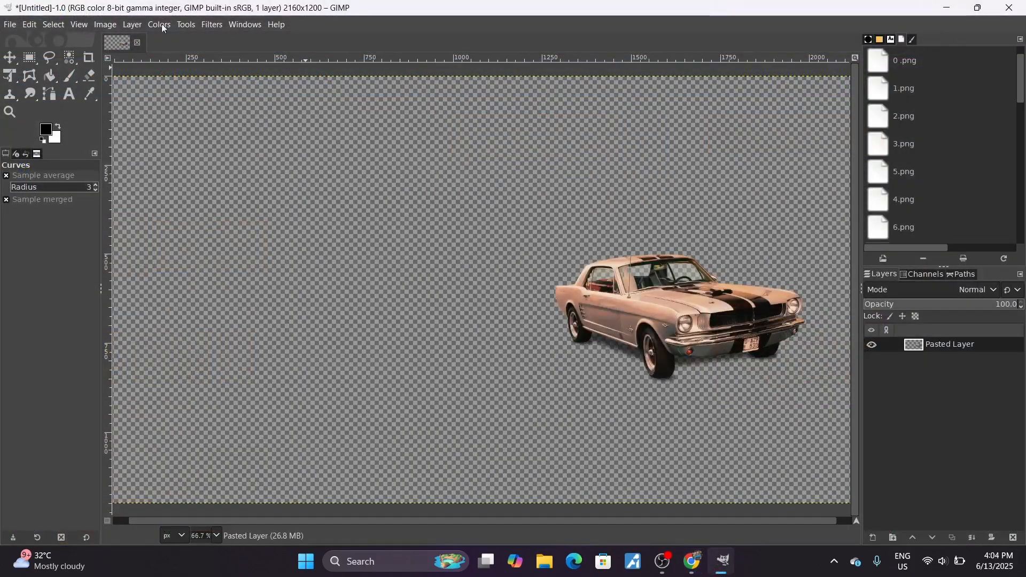
Step: Posterize the pasted car layer, comparing several posterize levels before applying the effect
click(160, 25)
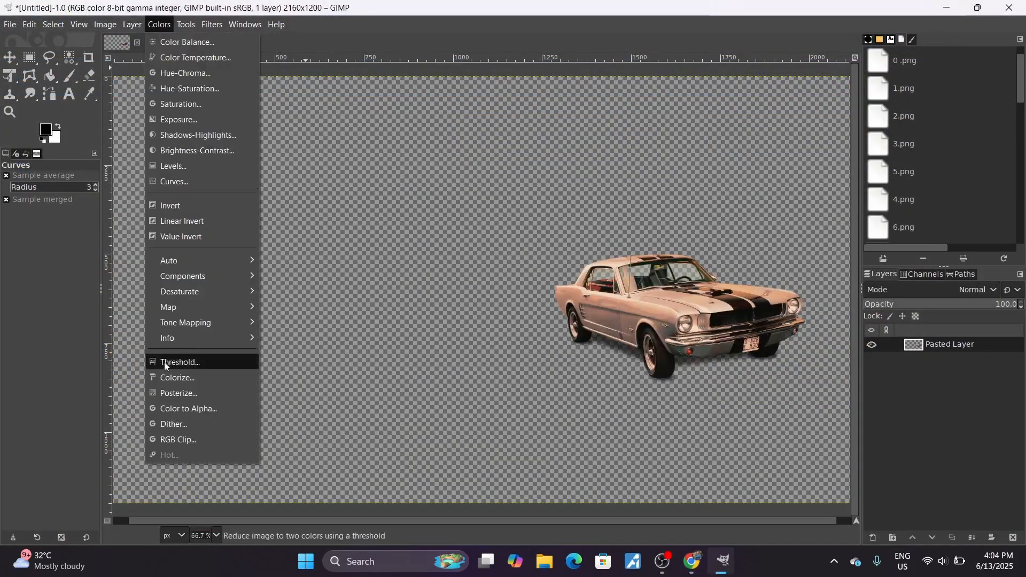
click(183, 393)
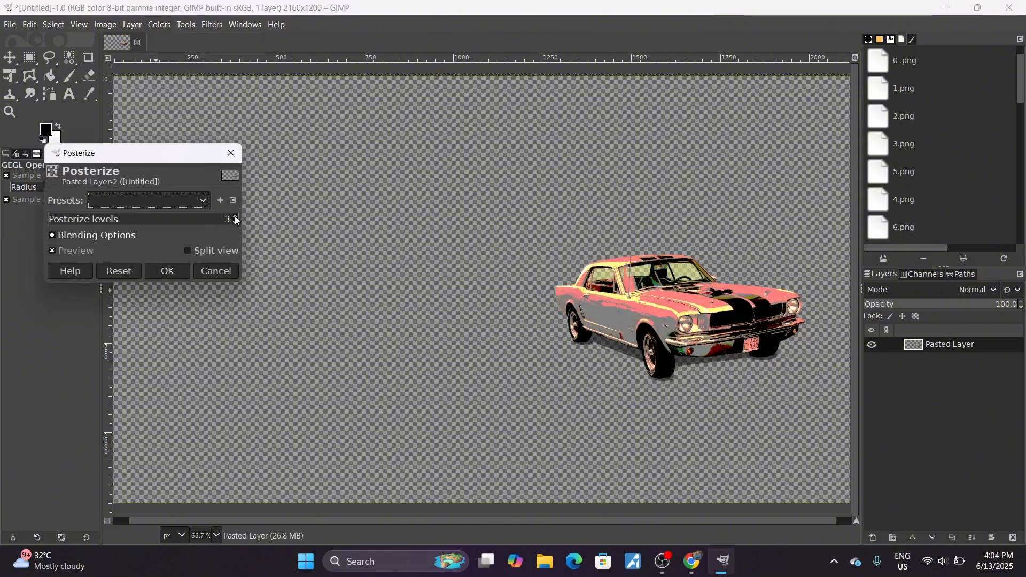
scroll(236, 220, up, 3)
scroll(237, 221, up, 1)
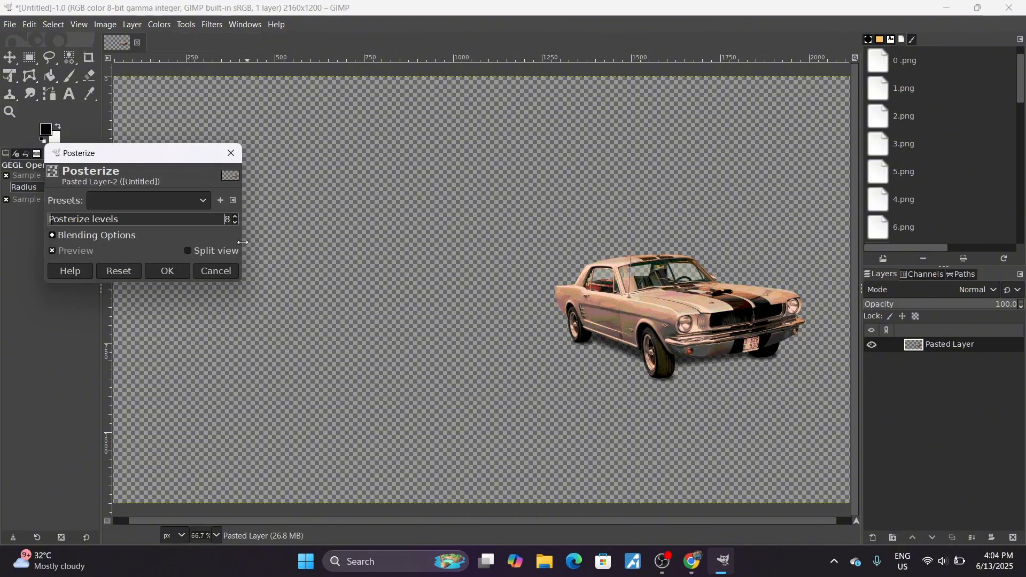
scroll(235, 219, up, 2)
scroll(236, 221, down, 2)
click(169, 269)
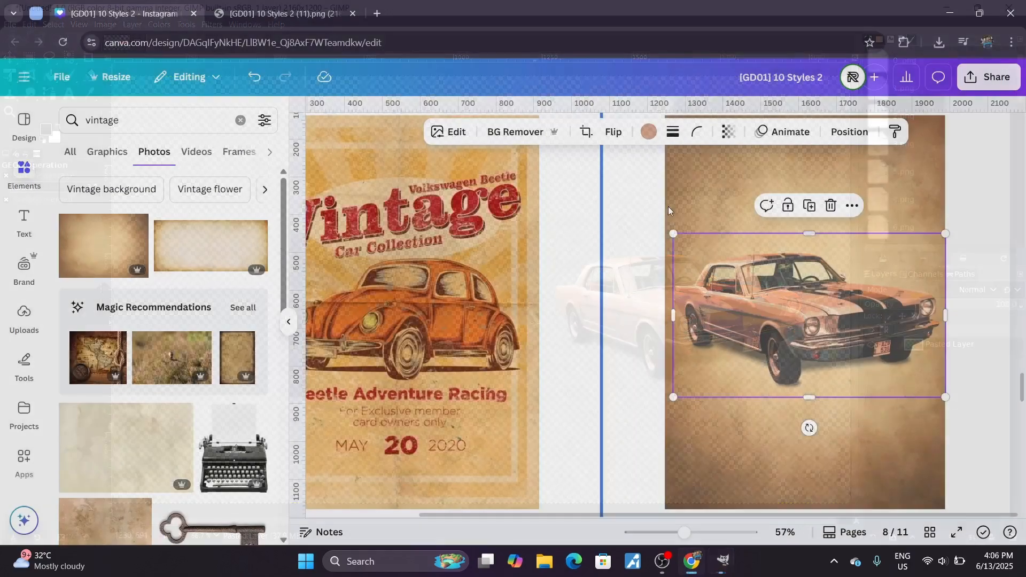
Step: Recolour the posterized car on the Retro poster in orange #E58958
click(648, 132)
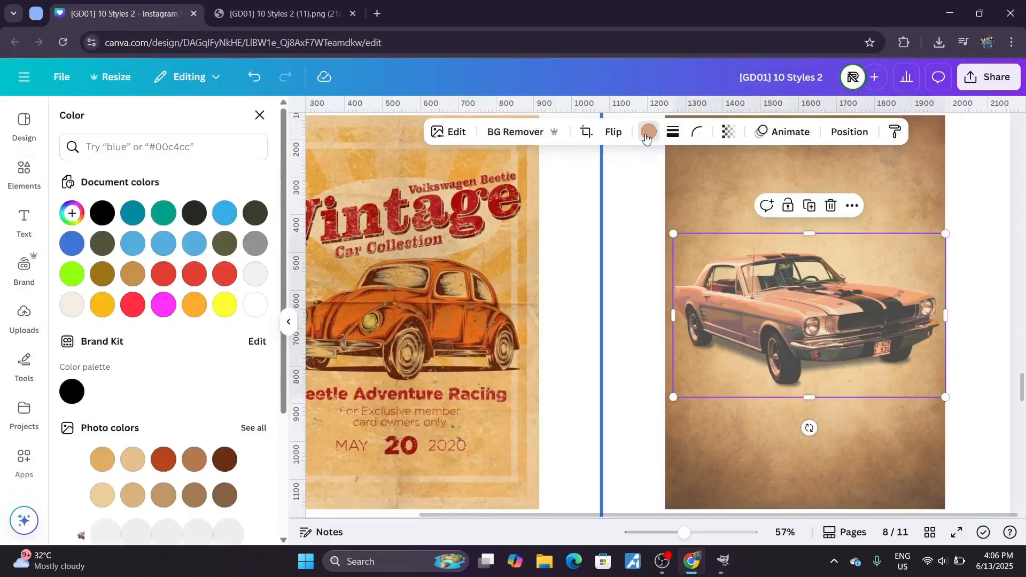
click(72, 213)
click(168, 250)
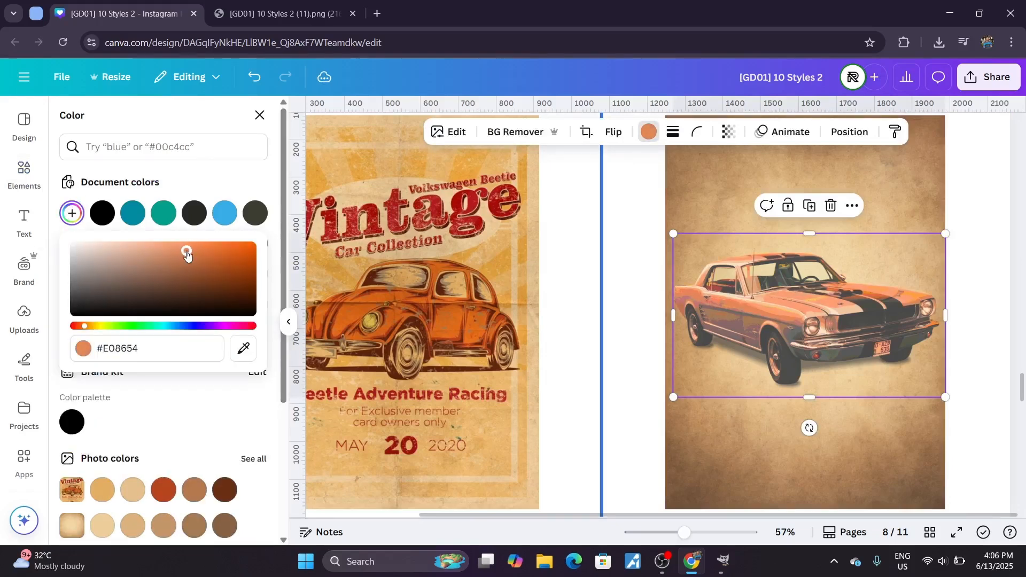
Step: Recolour the vintage paper background behind the car in a warm golden brown
click(673, 194)
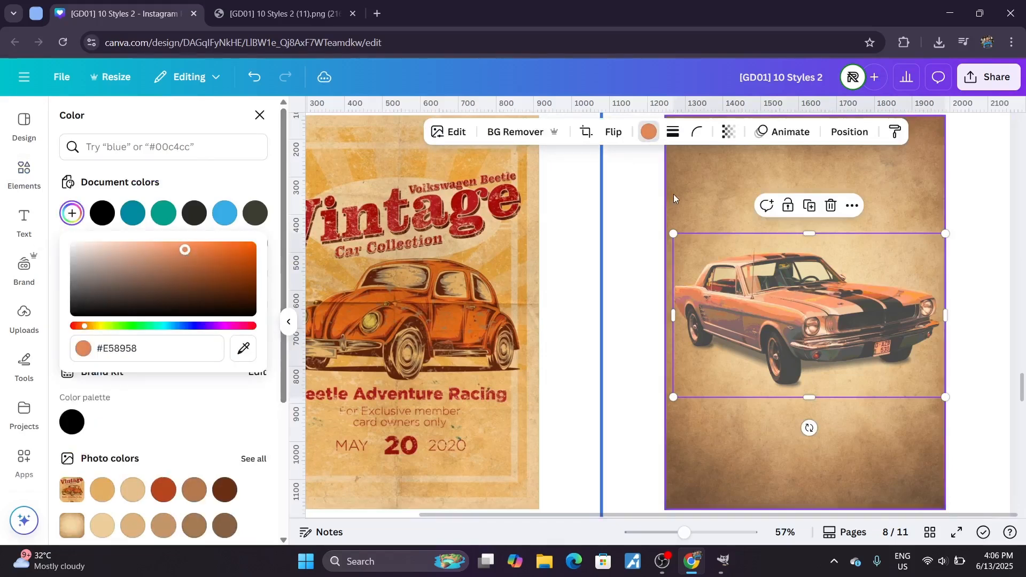
click(65, 212)
click(572, 219)
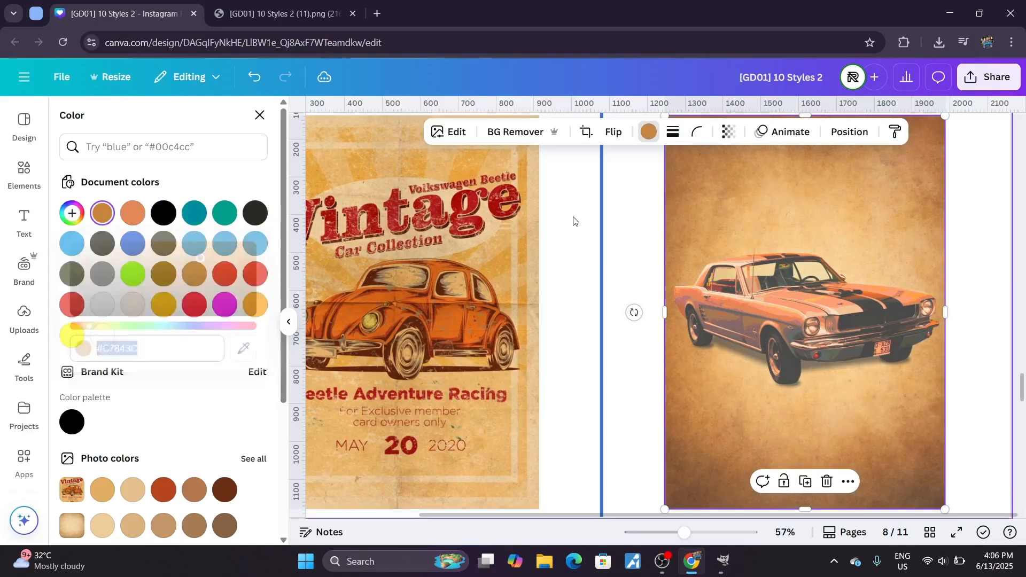
click(573, 220)
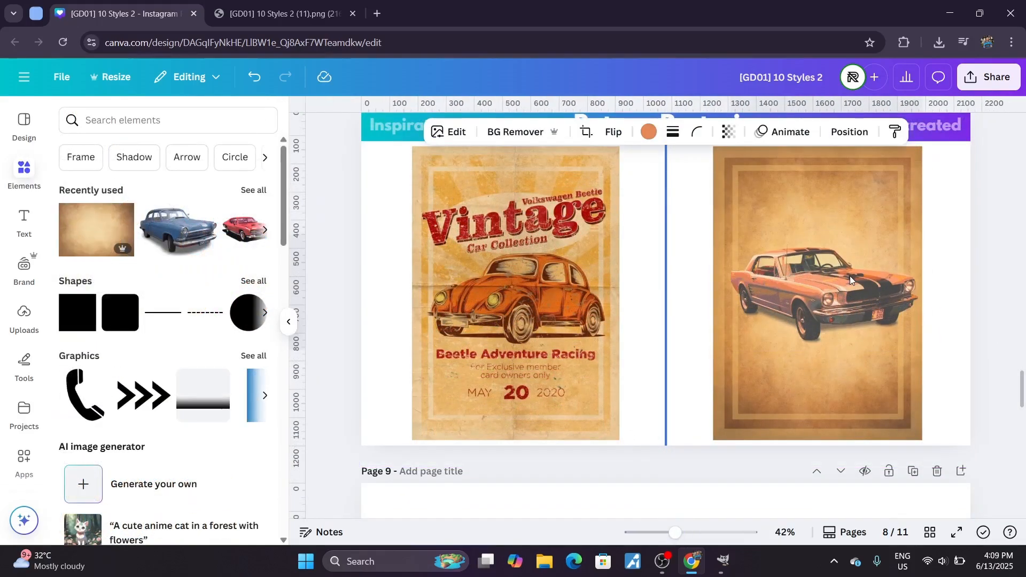
Step: Move the orange car slightly higher on the Retro poster
click(851, 279)
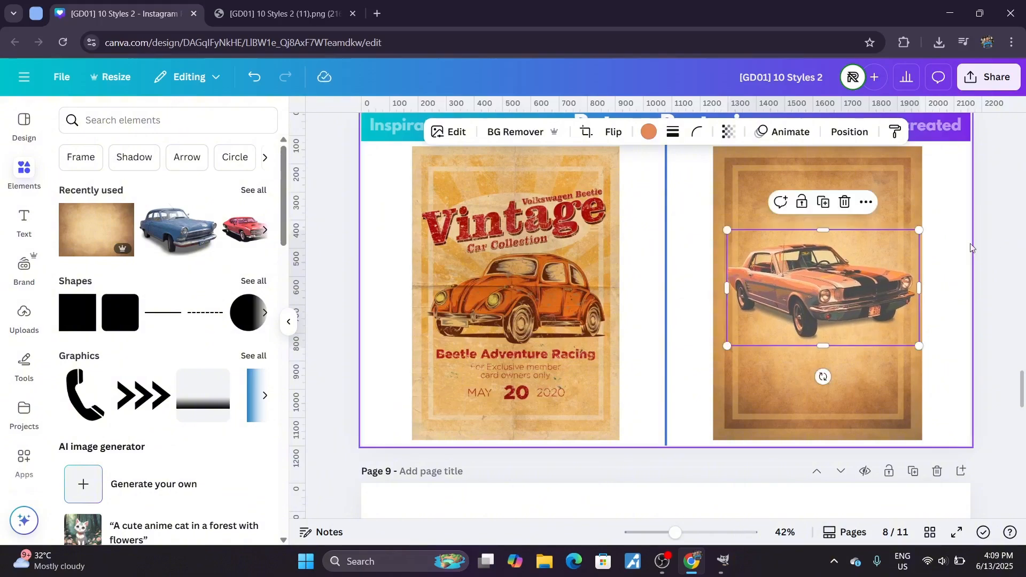
click(927, 303)
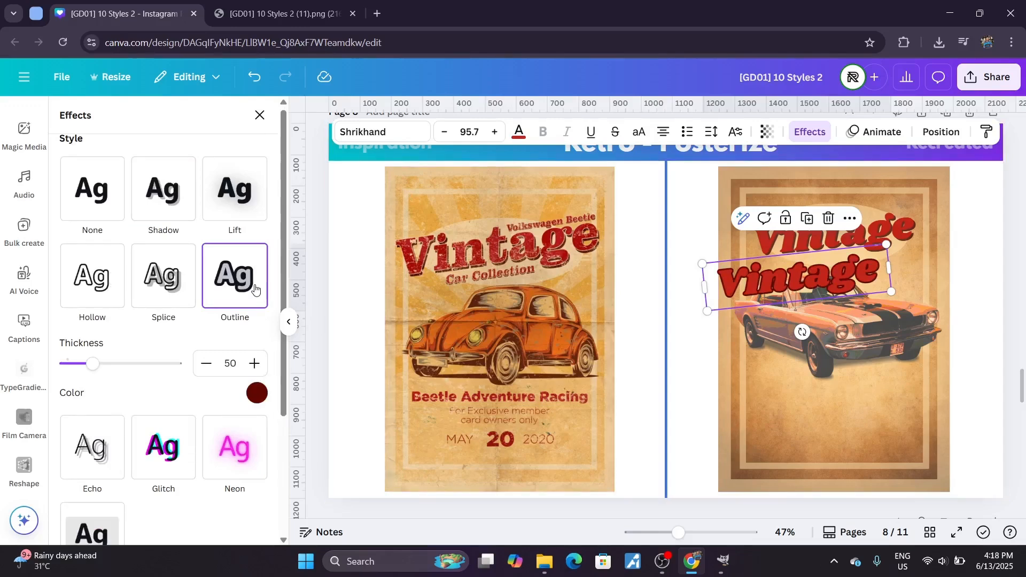
Step: Give the copied "Vintage" lettering the Hollow effect and place it over the original title
click(92, 275)
drag(851, 271, 888, 230)
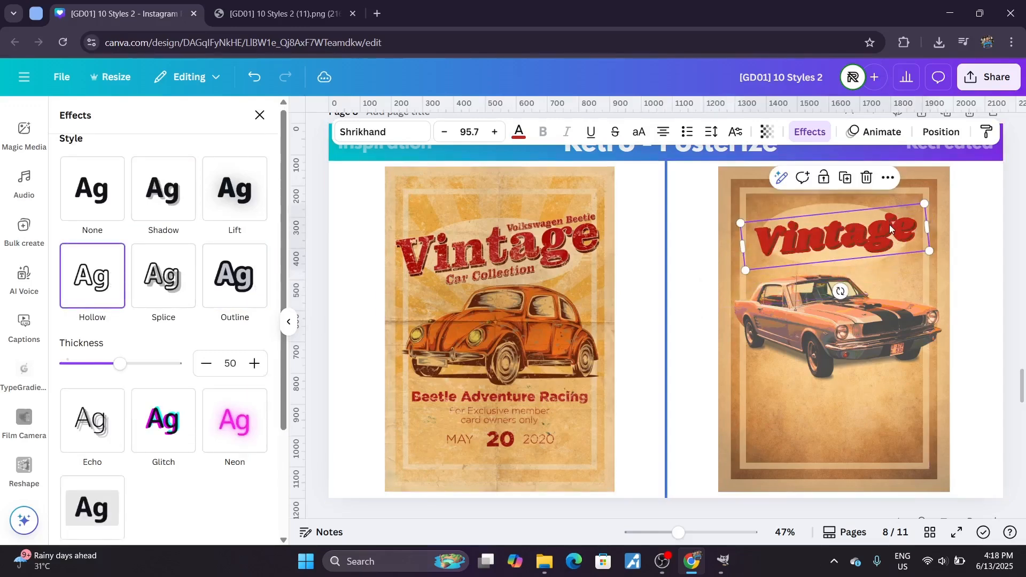
click(943, 244)
Step: Colour the hollow "Vintage" lettering white and nudge it slightly over the red title
click(921, 239)
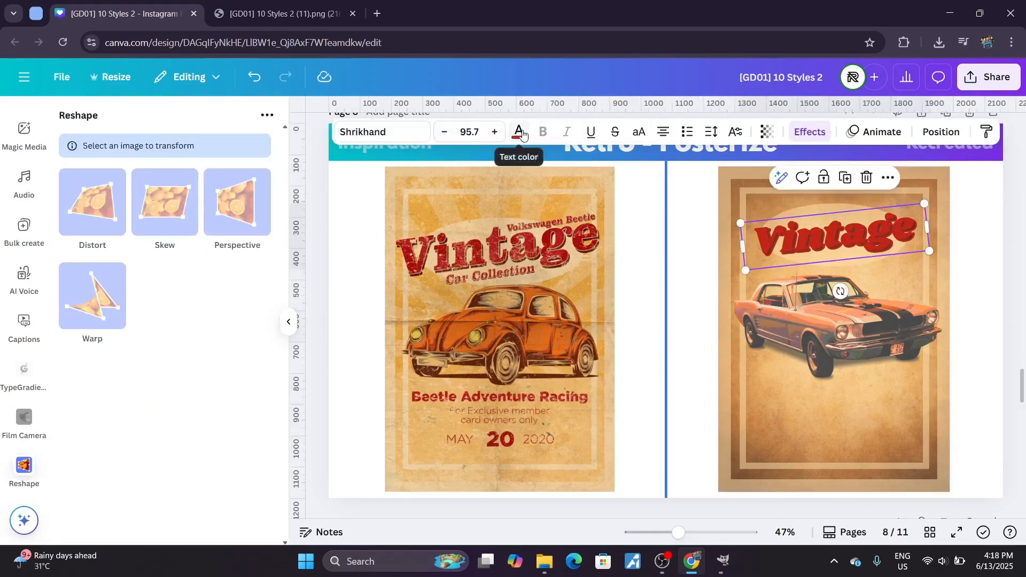
click(519, 131)
click(196, 334)
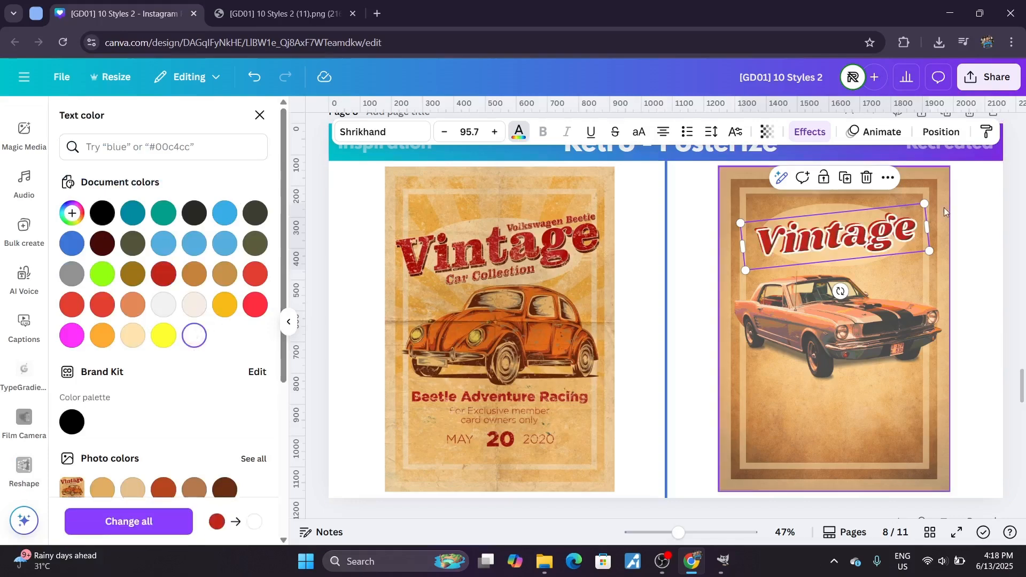
click(969, 207)
drag(855, 231, 854, 229)
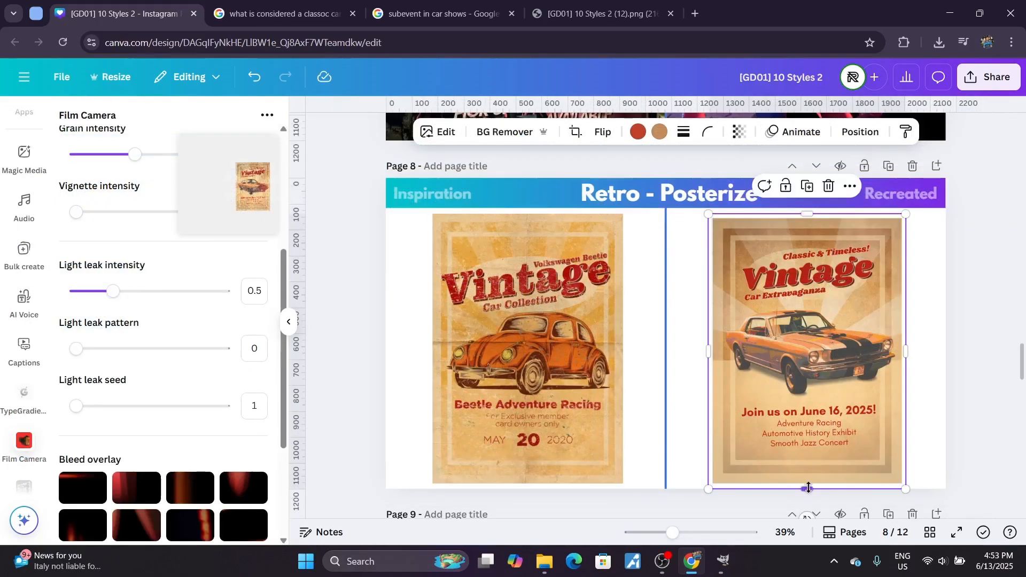
Step: Raise the poster image's Film Camera vignette intensity to 1.45 and lower its grain intensity
click(809, 487)
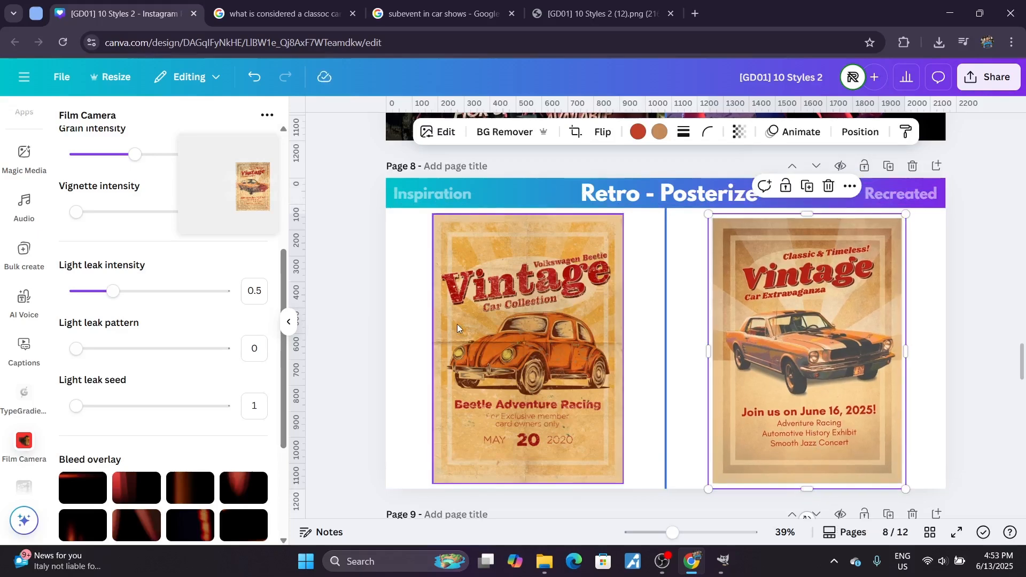
drag(282, 269, 282, 241)
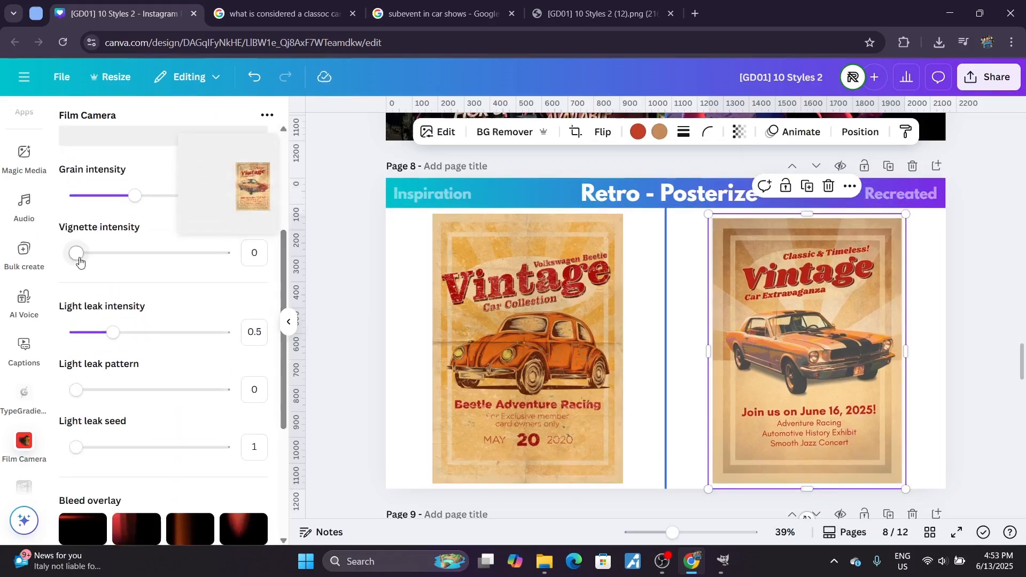
drag(77, 252, 98, 254)
drag(283, 255, 298, 169)
click(257, 439)
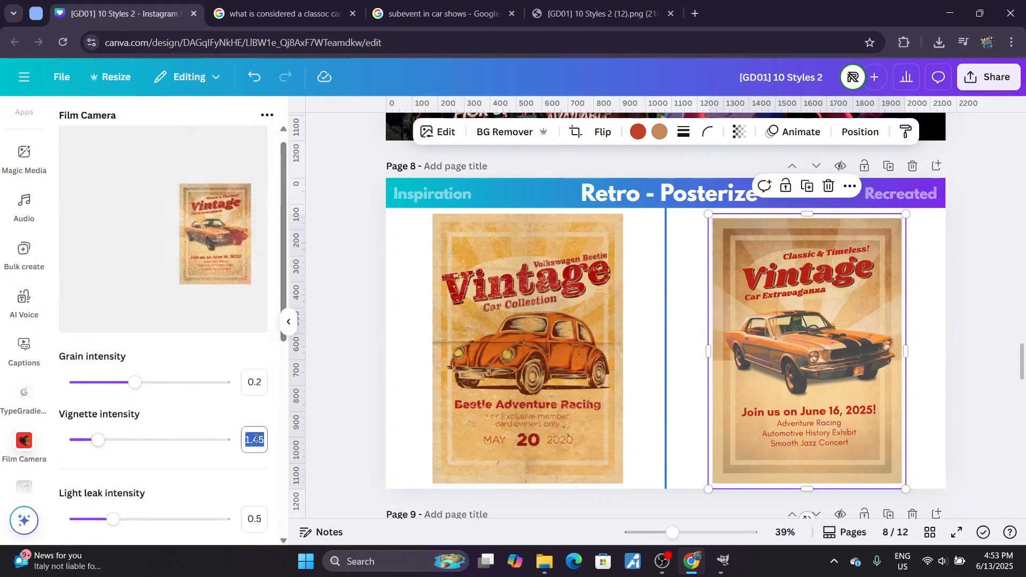
drag(134, 383, 96, 382)
Step: Choose the last bleed overlay, the dark one with small light specks, and apply the Film Camera effect to the poster image
scroll(244, 274, down, 7)
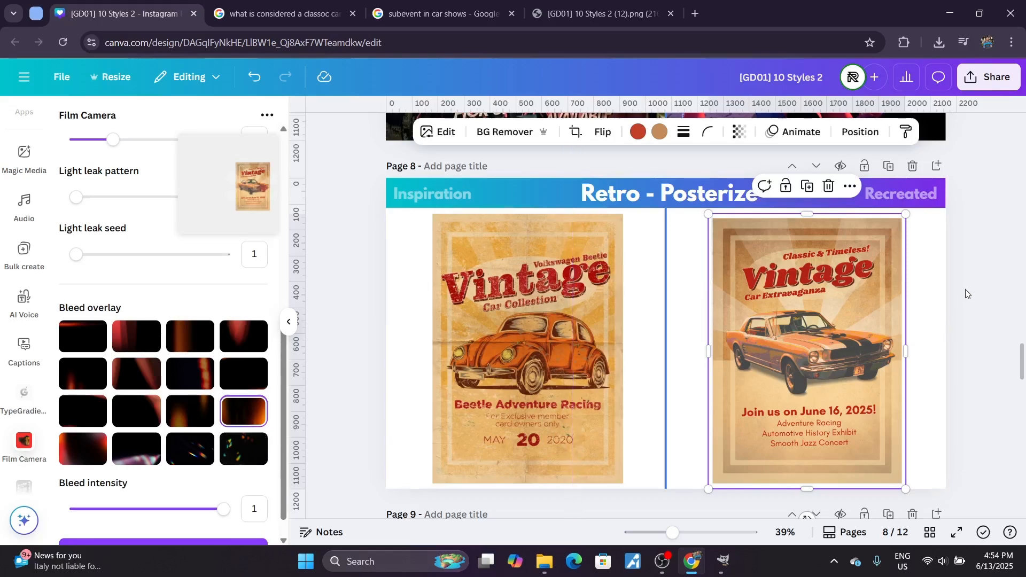
click(193, 409)
drag(284, 353, 285, 377)
click(257, 413)
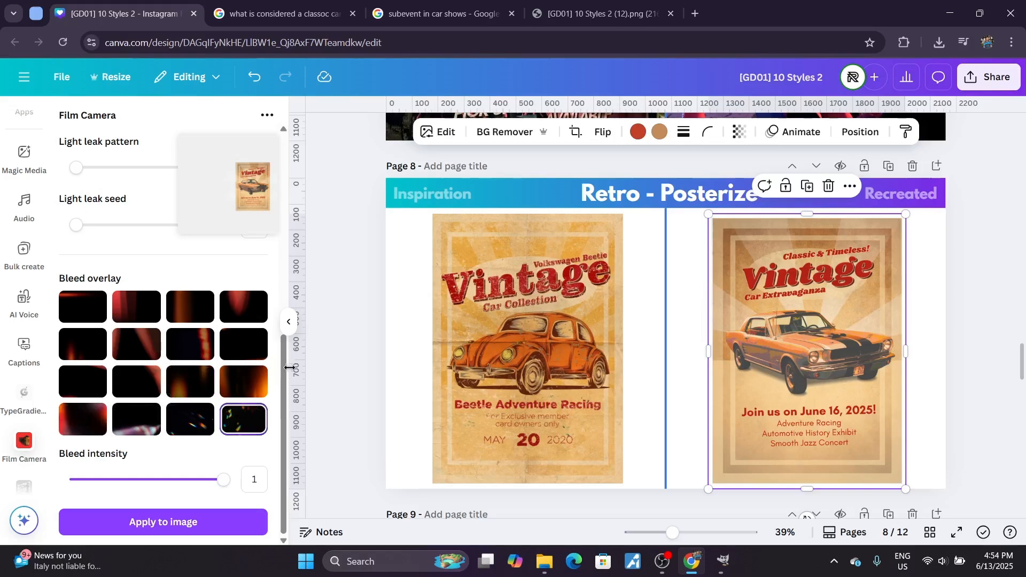
click(170, 523)
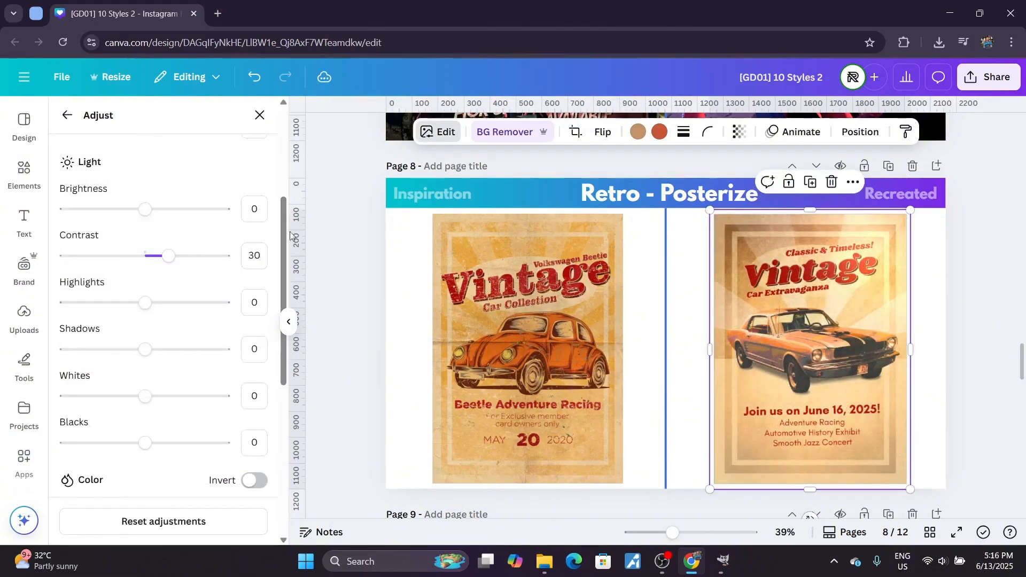
Step: Set the poster image's blacks to 24, try its whites at 21 and undo the last adjustment
scroll(189, 253, down, 3)
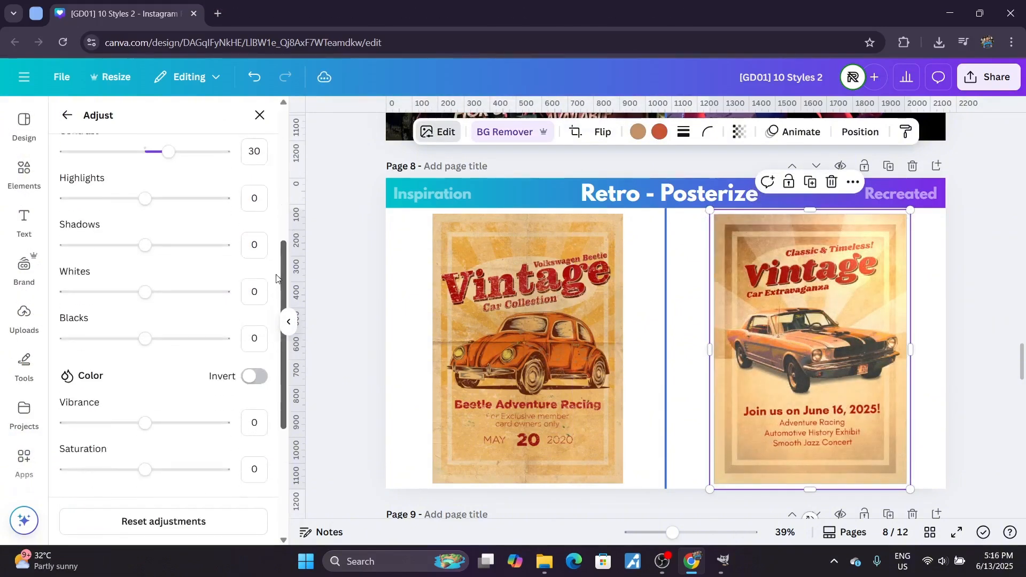
mouse_move(160, 276)
mouse_down()
mouse_move(130, 273)
mouse_move(158, 273)
mouse_up()
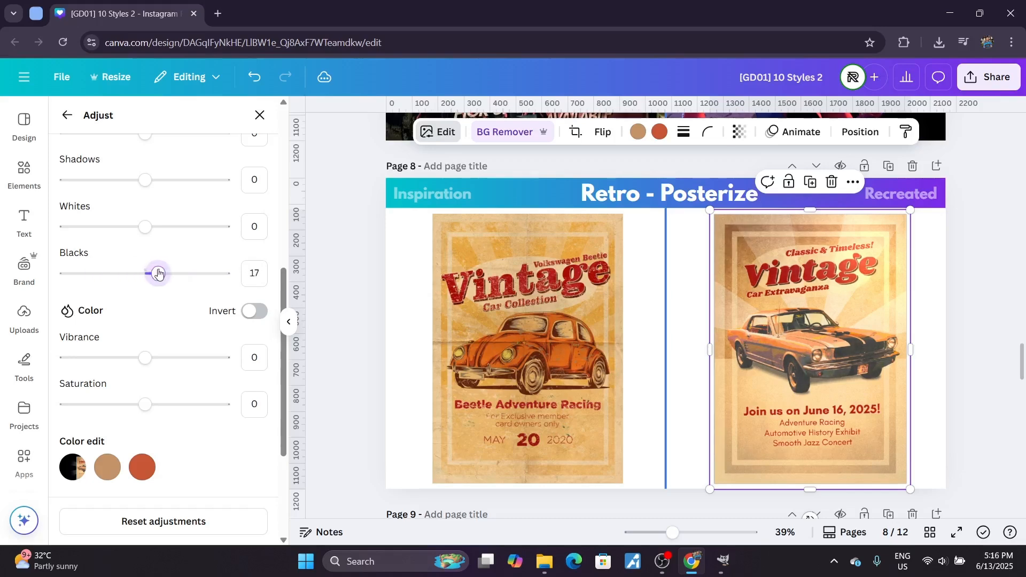
mouse_move(145, 227)
mouse_down()
mouse_move(126, 227)
mouse_move(163, 227)
mouse_up()
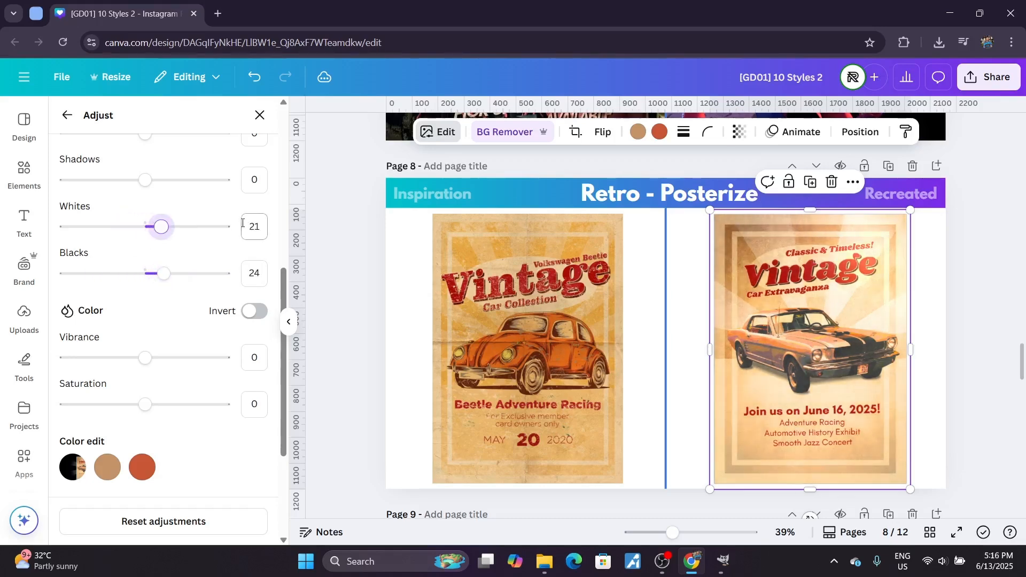
key(ctrl+z)
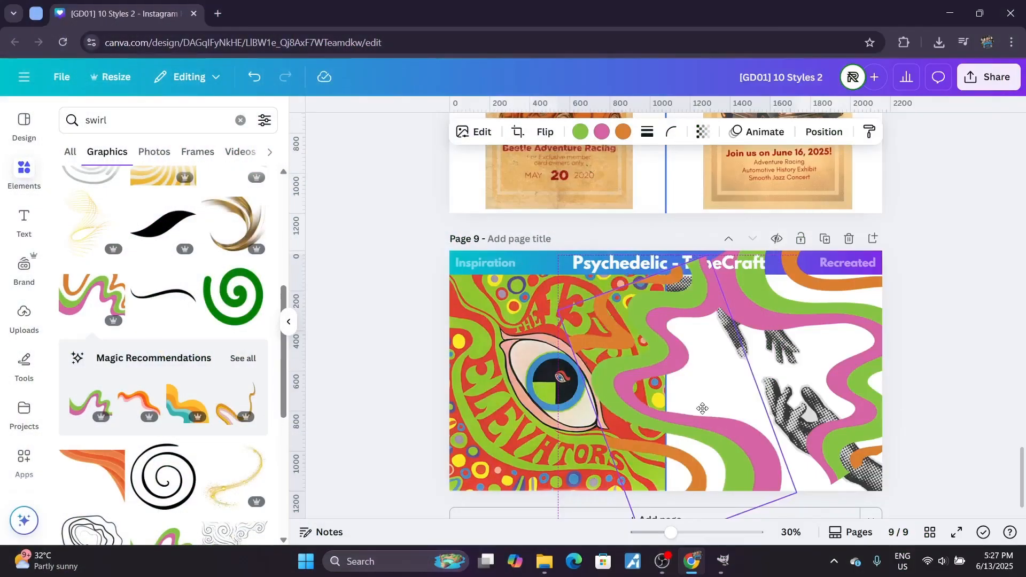
Step: Try to crop the tilted swirl graphic that overhangs the recreated artwork on the Psychedelic page
click(812, 290)
click(520, 136)
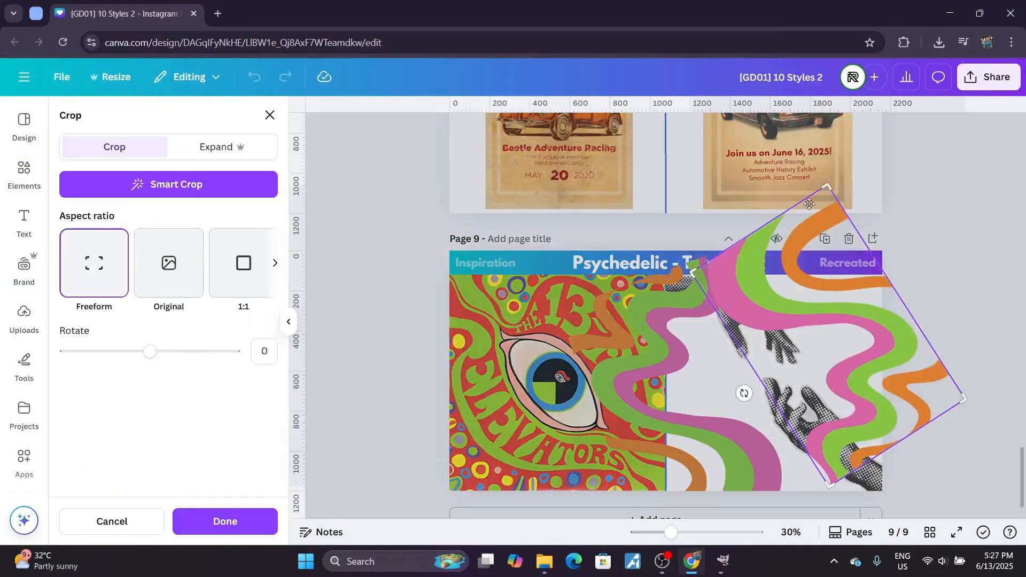
click(907, 213)
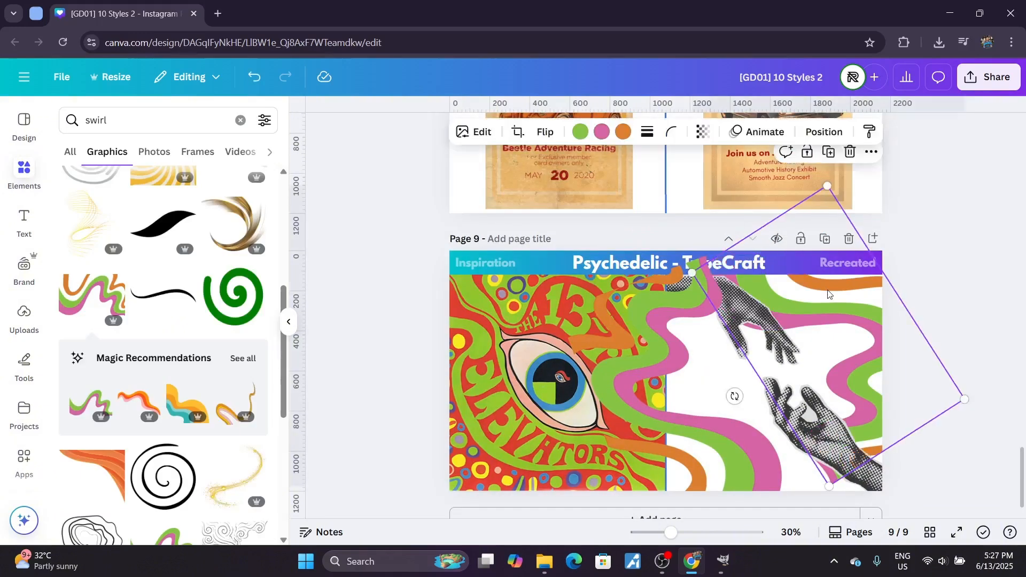
Step: Shrink and reposition the tilted swirl graphic so it runs along the outer edge of the recreated artwork, clear of the hands
drag(829, 486, 840, 433)
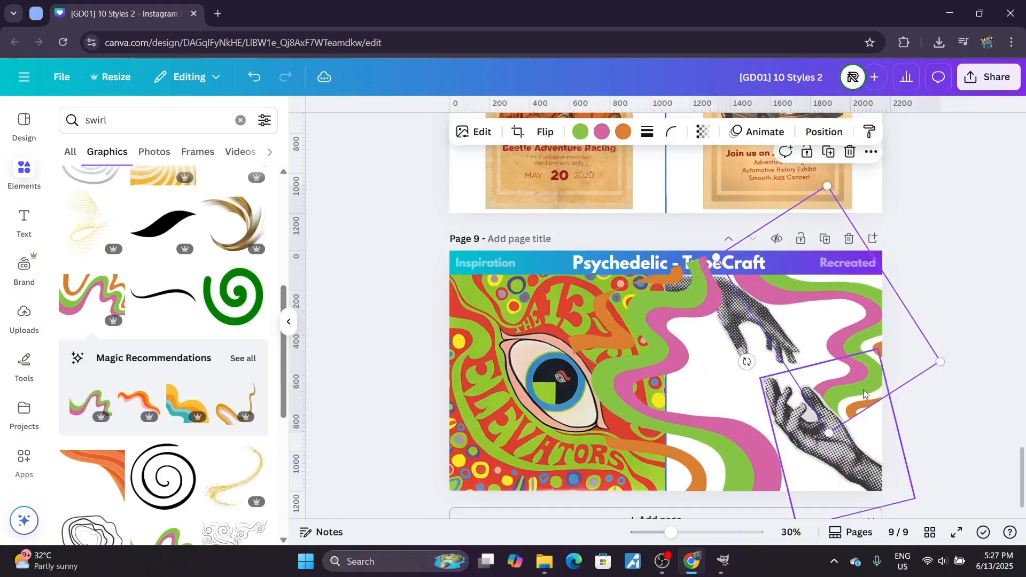
drag(866, 394, 883, 351)
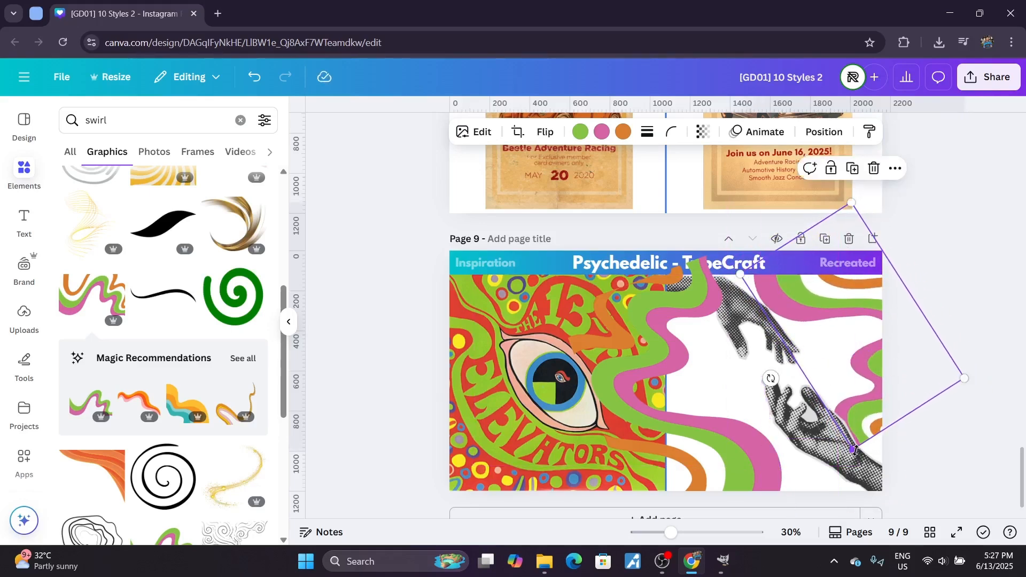
drag(855, 451, 869, 473)
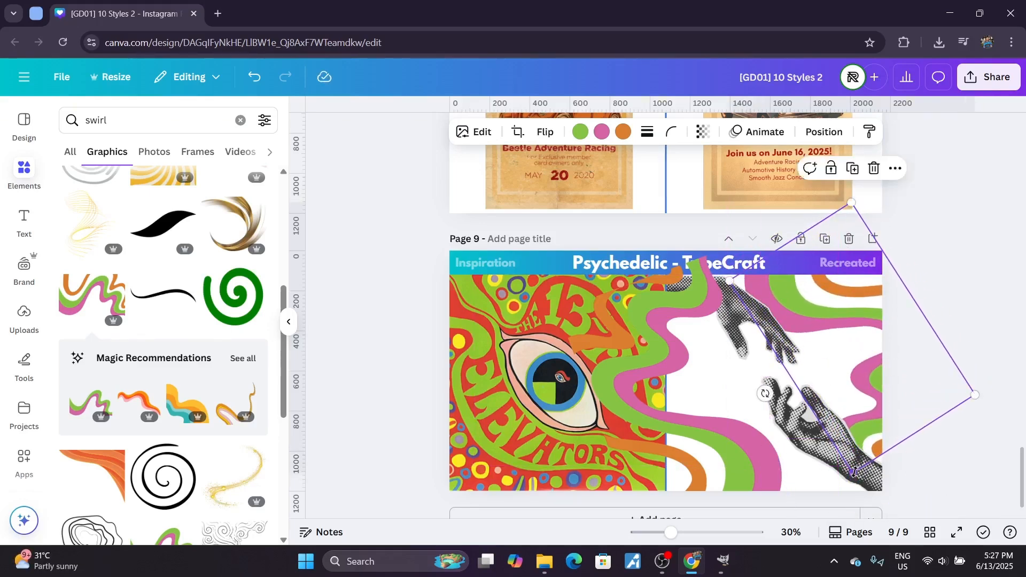
click(955, 328)
Step: Resize and reposition the other swirl graphic so it fills the recreated artwork's inner edge beside the dividing line
drag(685, 389, 680, 368)
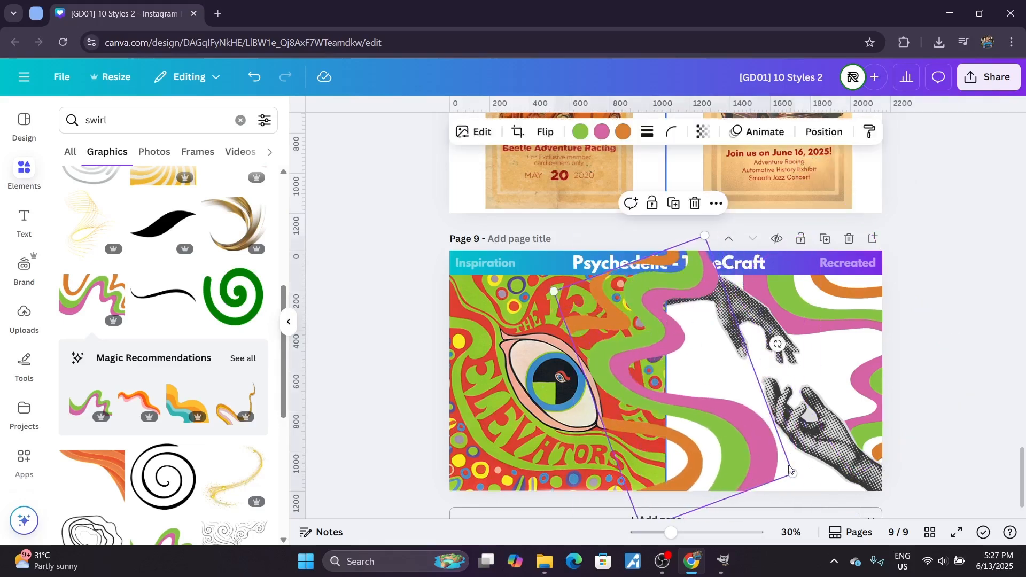
drag(791, 473, 692, 315)
drag(618, 339, 739, 388)
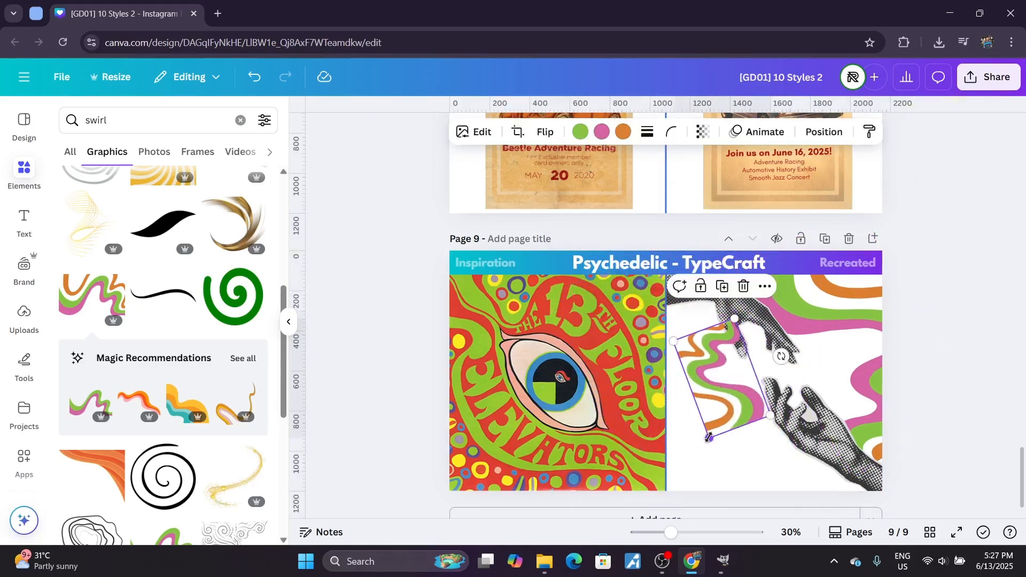
drag(709, 438, 694, 510)
drag(720, 417, 680, 388)
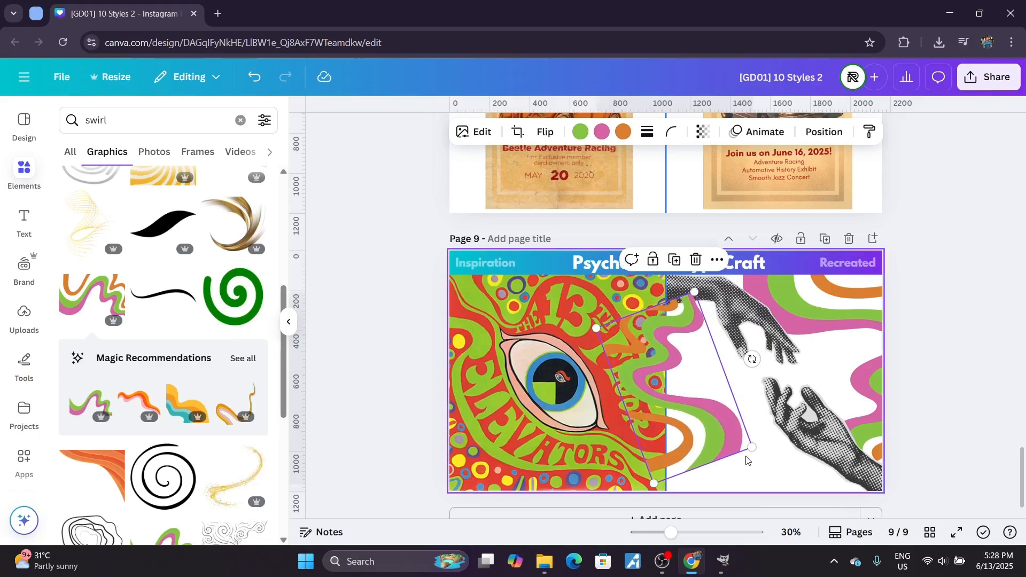
drag(752, 448, 791, 477)
drag(712, 431, 713, 436)
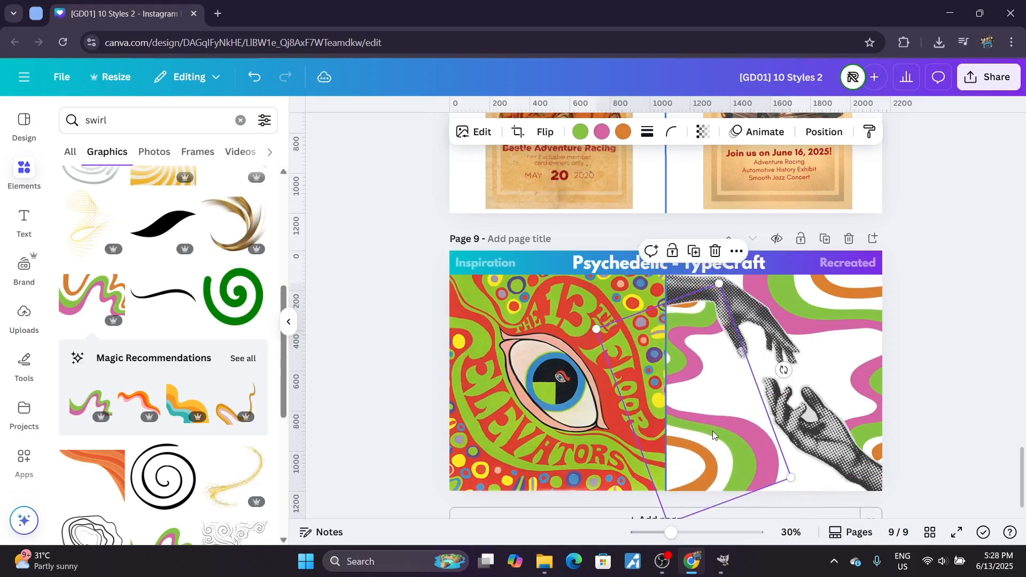
click(944, 412)
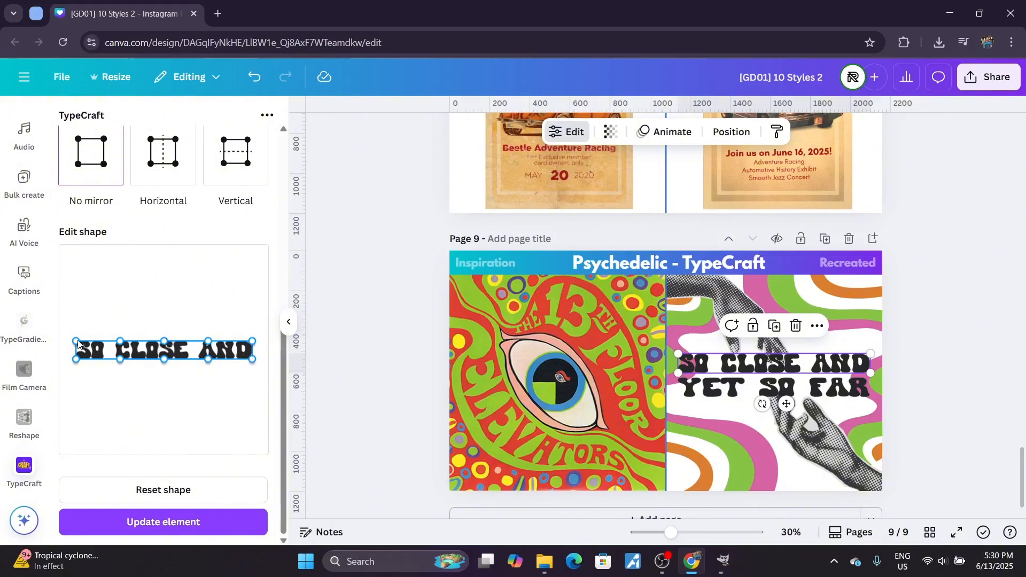
Step: Warp the "SO CLOSE AND" lettering into a wave with raised ends in TypeCraft and update it on the artwork
drag(76, 342, 90, 321)
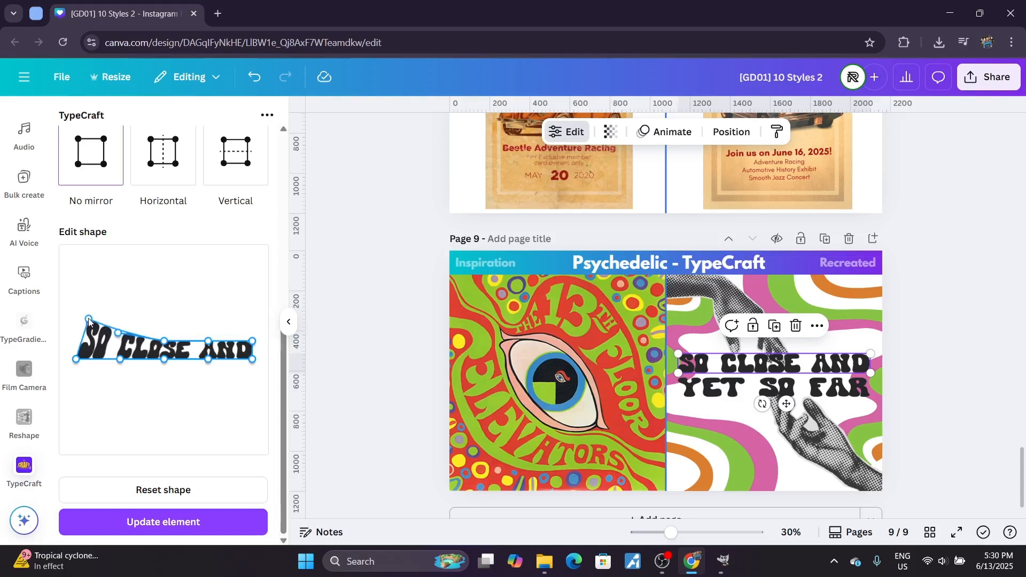
drag(76, 362, 89, 355)
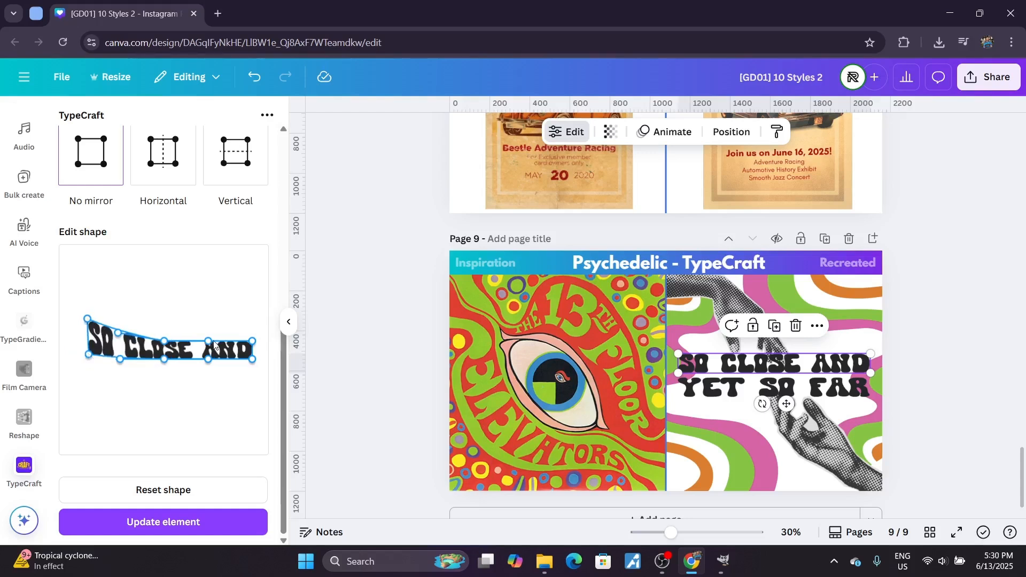
drag(252, 343, 203, 362)
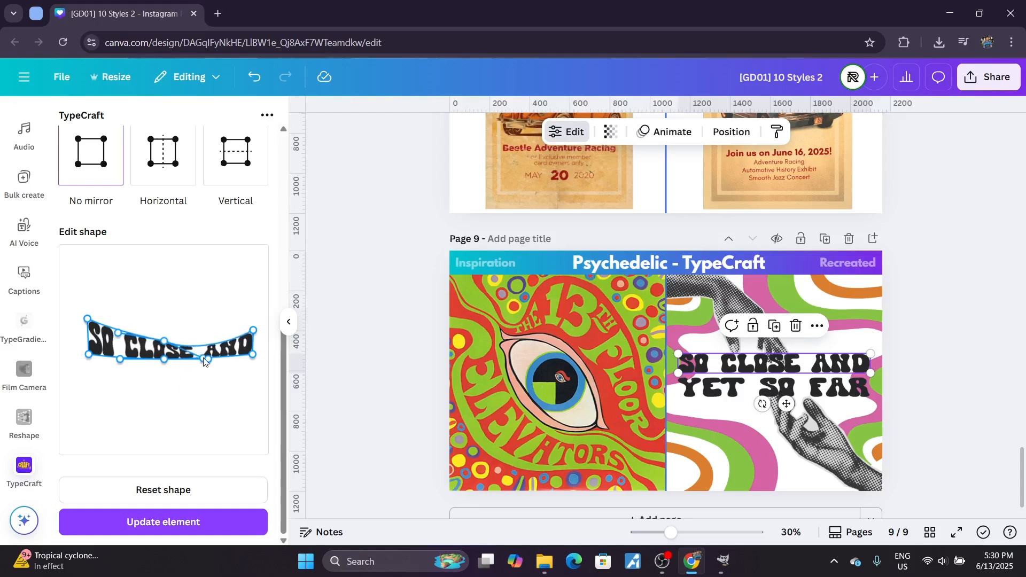
drag(117, 335, 124, 314)
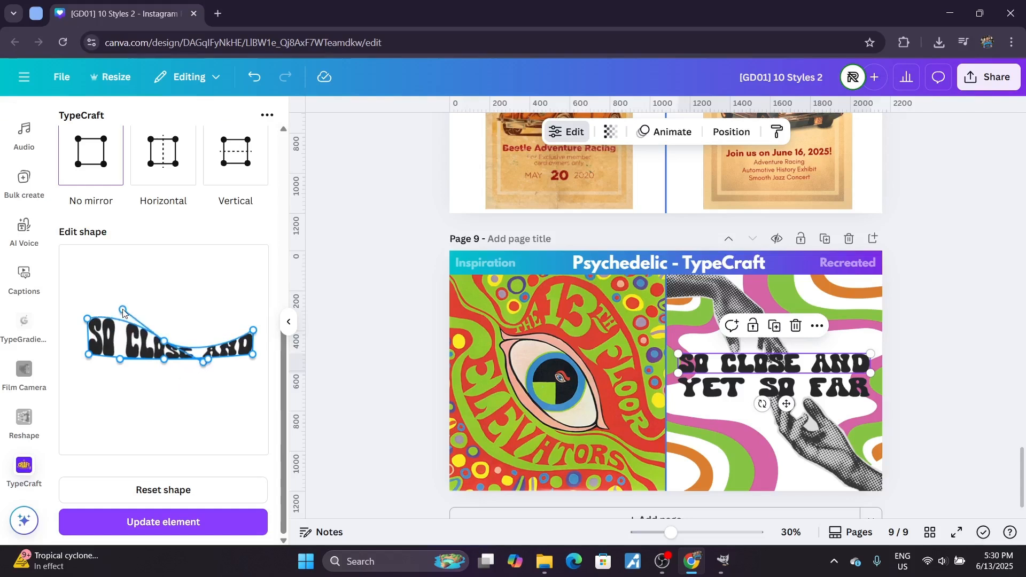
drag(118, 366, 119, 371)
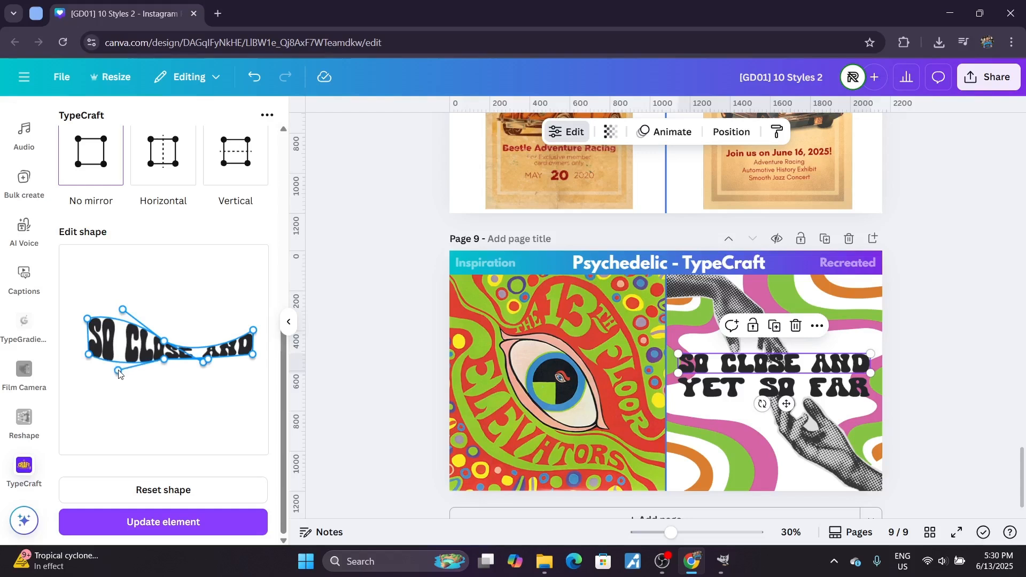
drag(216, 362, 224, 348)
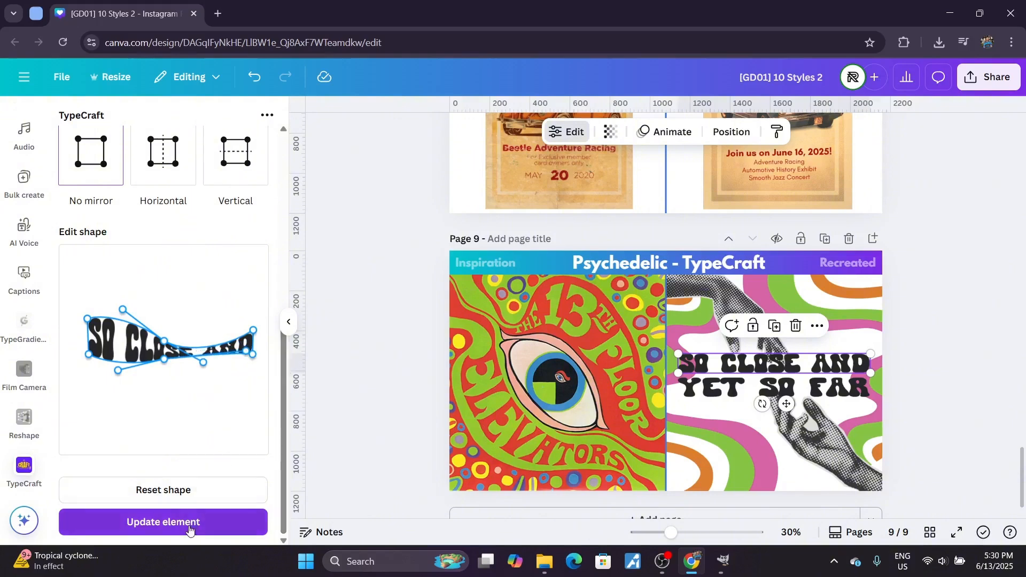
click(189, 529)
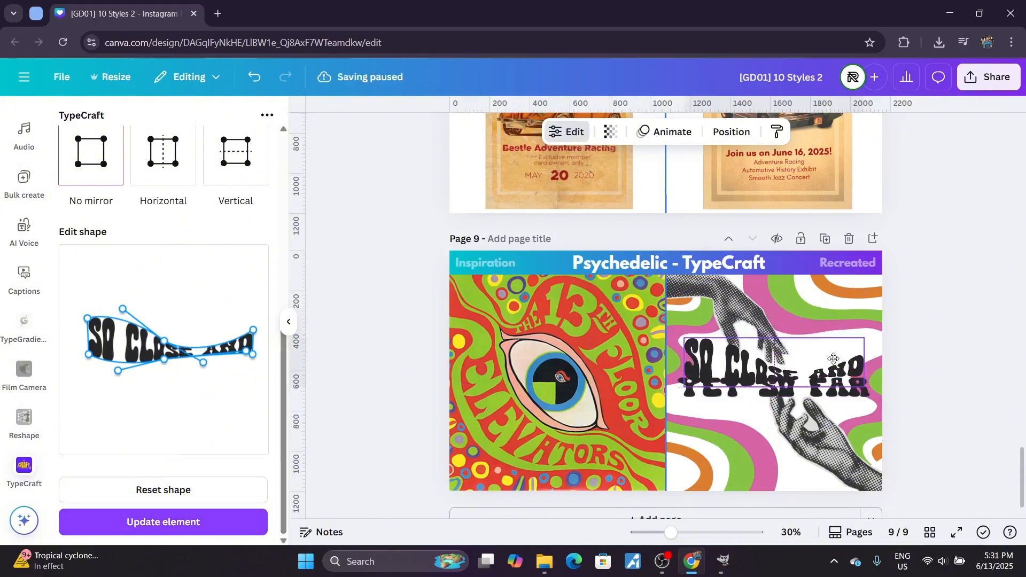
Step: Make the "AND" end of the warped lettering taller and narrower, and move "YET SO FAR" slightly lower
drag(253, 329, 226, 306)
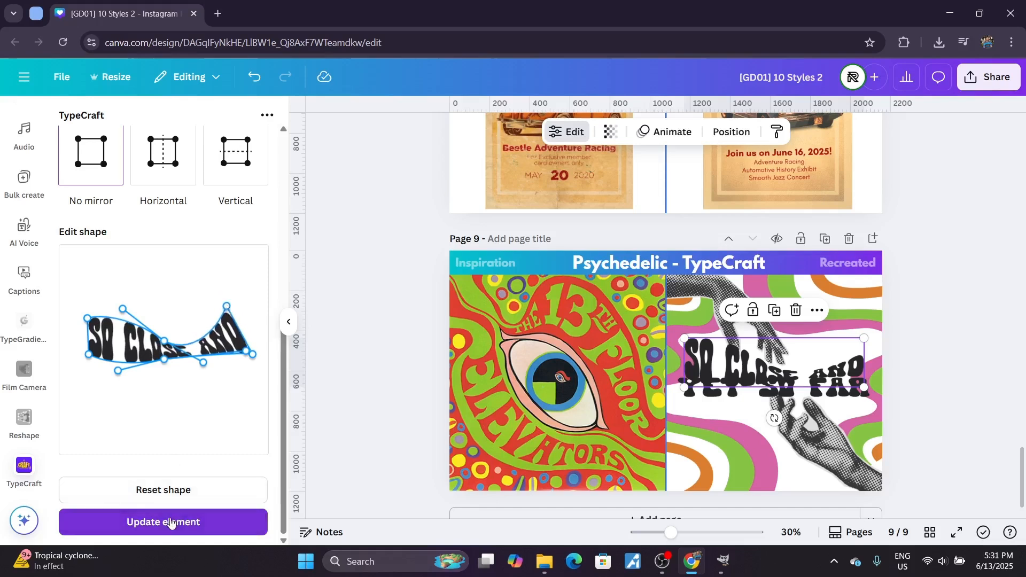
click(171, 523)
drag(721, 398, 712, 409)
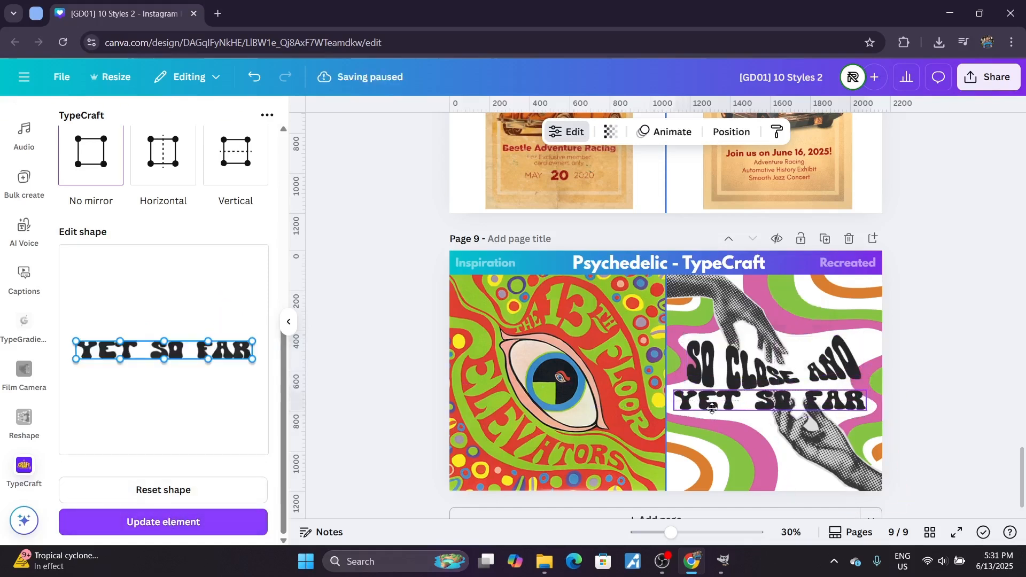
click(854, 352)
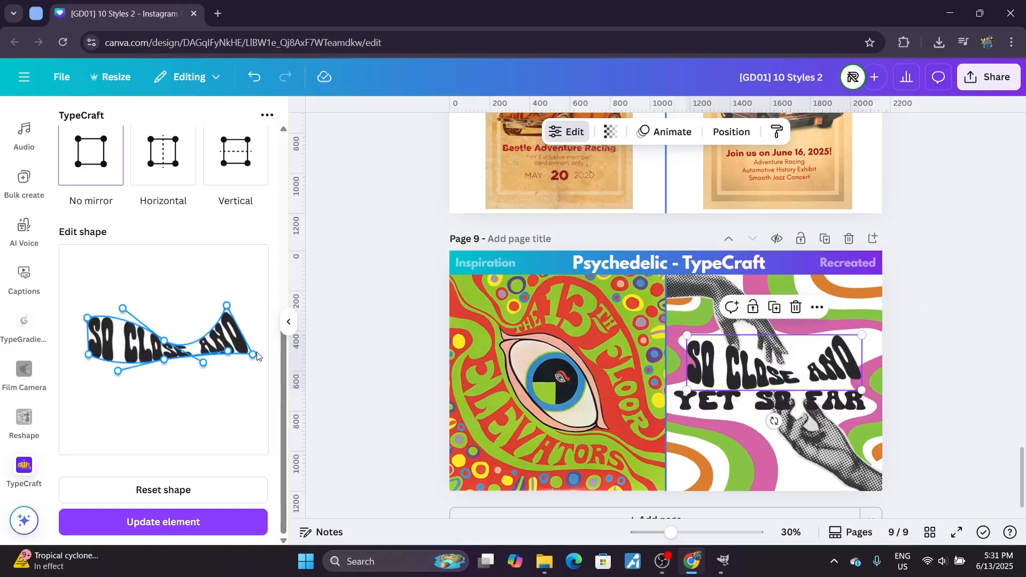
drag(254, 359, 240, 358)
drag(227, 306, 234, 305)
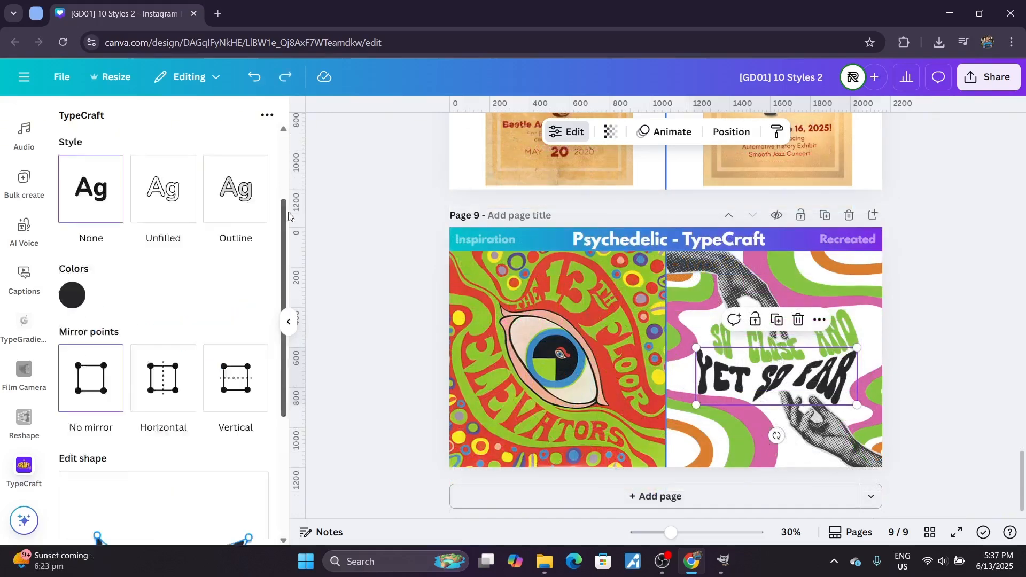
Step: Set the "YET SO FAR" lettering colour to #E07F30 and update it on the artwork
drag(289, 216, 289, 154)
click(72, 418)
triple_click(165, 375)
text(#E07F30)
drag(286, 230, 286, 414)
click(170, 526)
click(930, 259)
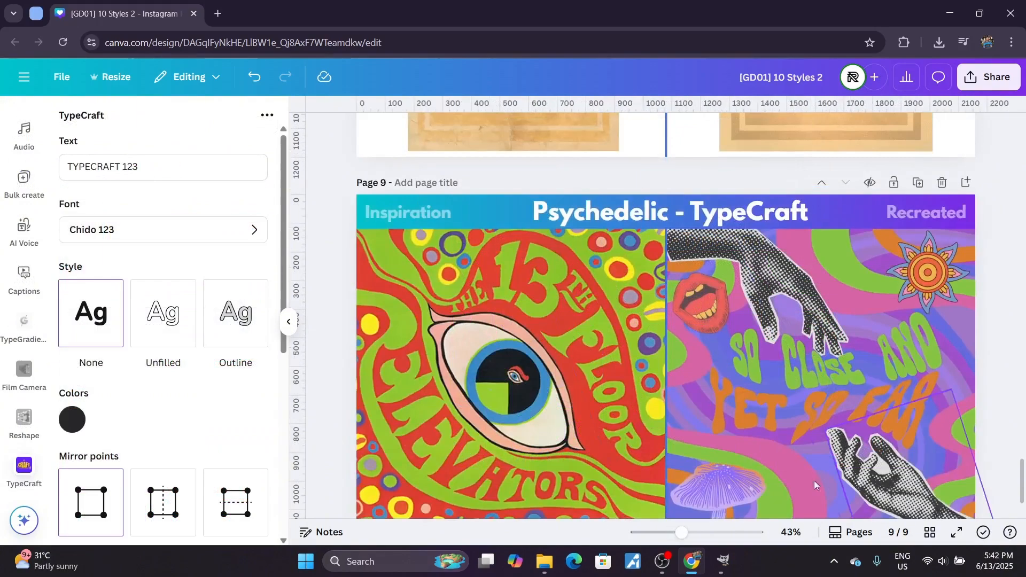
Step: Recolor the "SO CLOSE AND" copy dark green as a shadow for the lettering and update it on the artwork
click(695, 408)
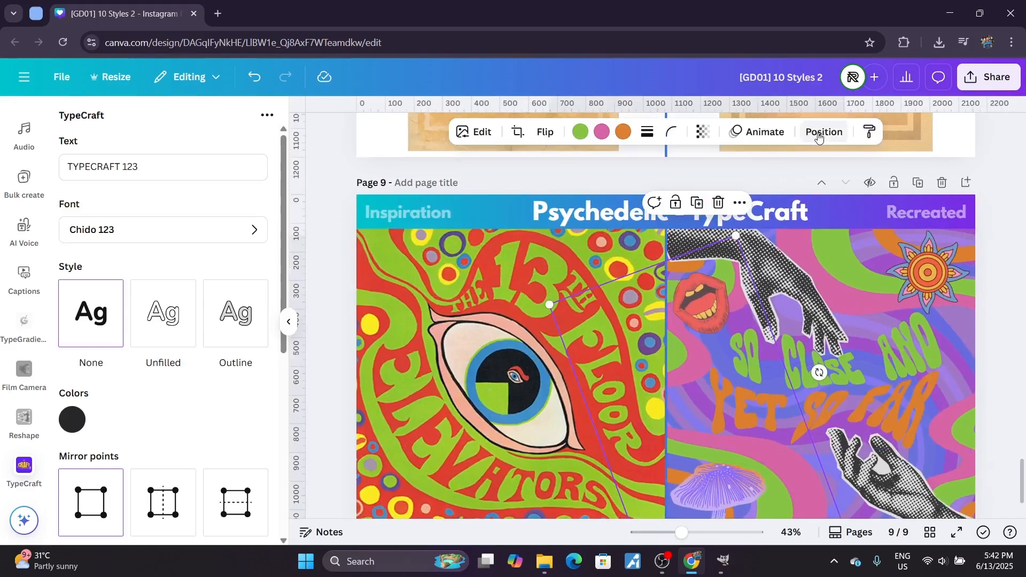
drag(681, 532, 669, 533)
click(843, 348)
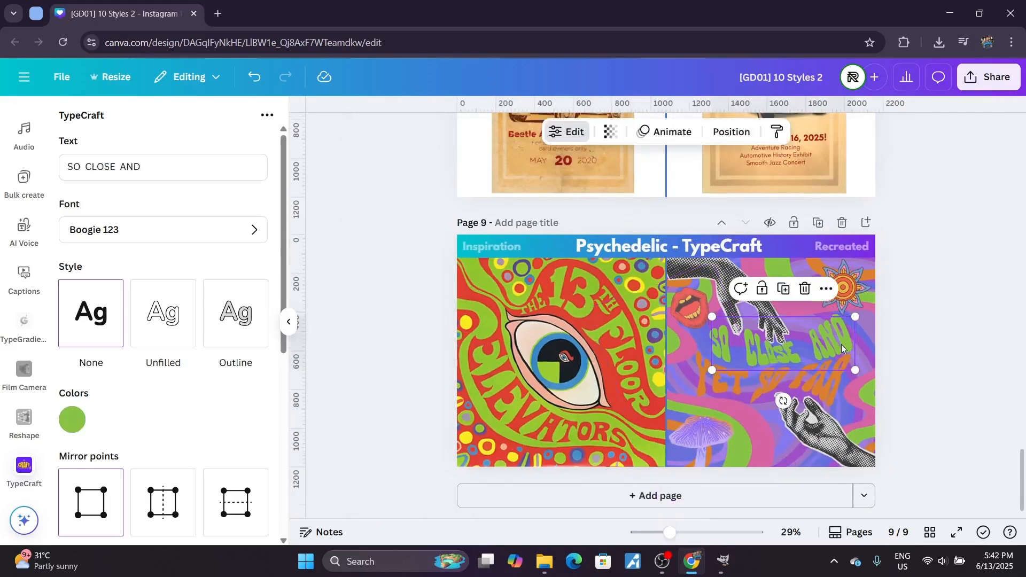
click(63, 411)
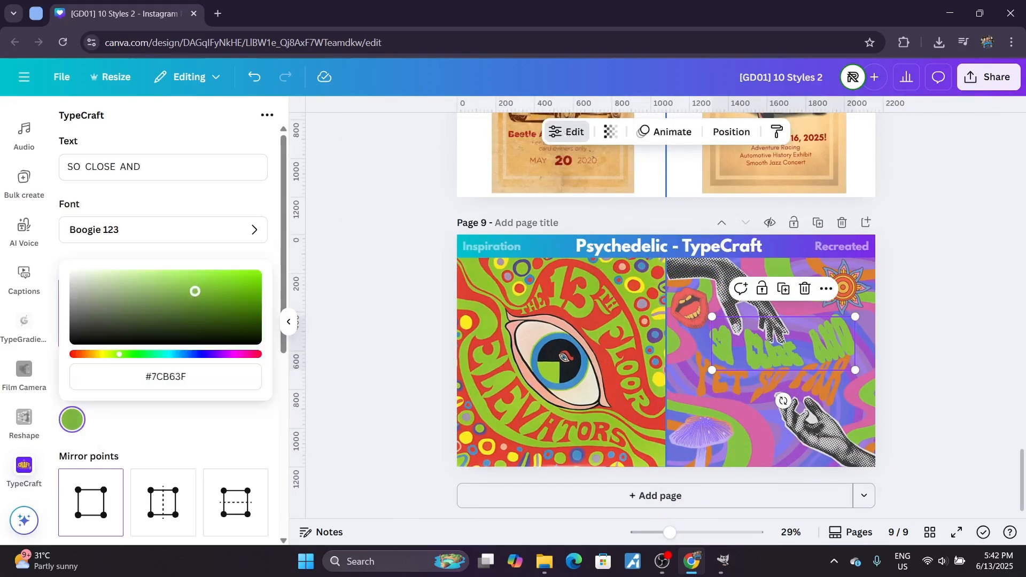
click(213, 314)
scroll(222, 327, down, 5)
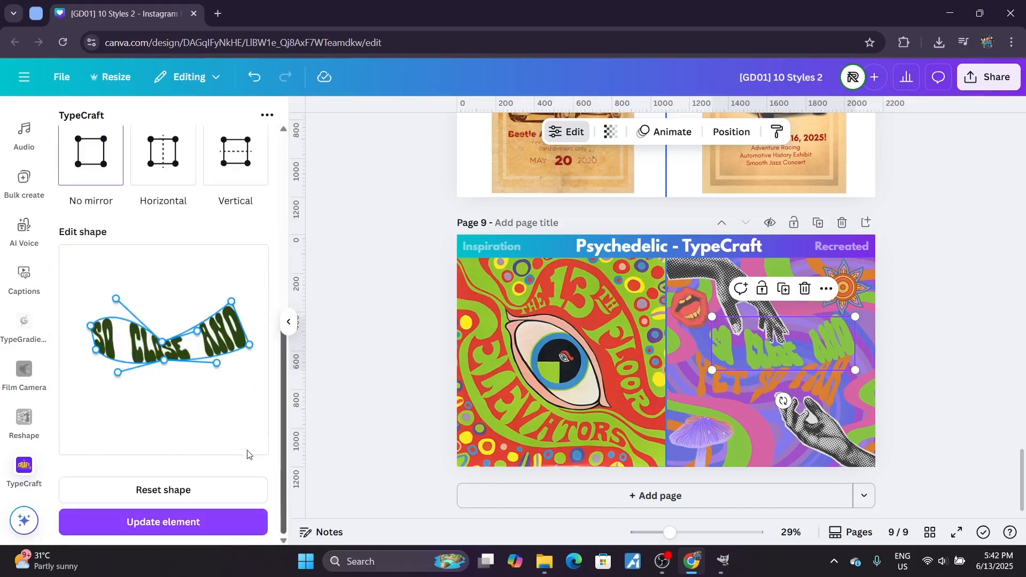
click(161, 522)
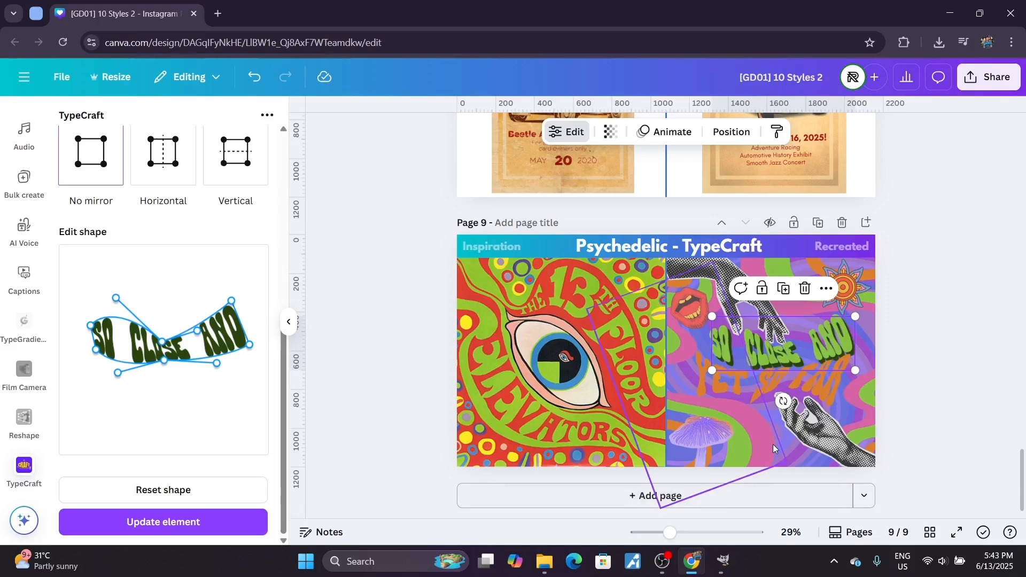
click(882, 394)
Step: Recolor the "YET SO FAR" copy dark brown-orange as a shadow for the lettering and update it on the artwork
click(761, 400)
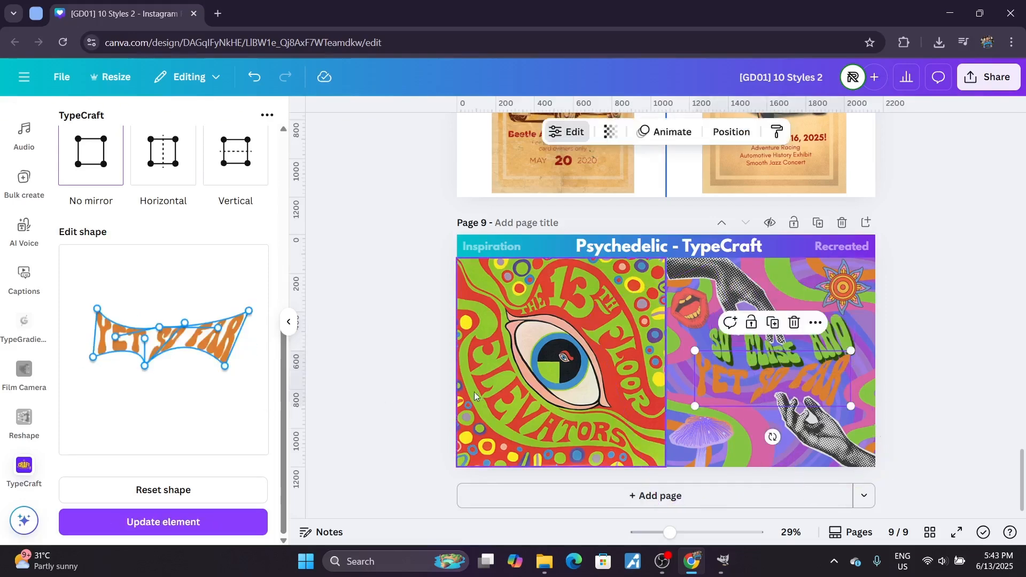
click(72, 419)
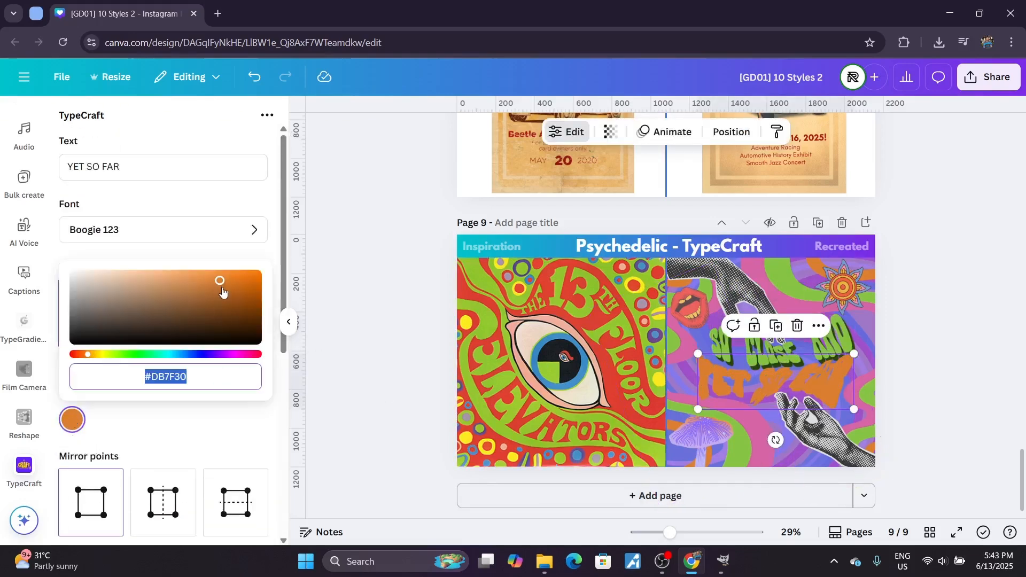
click(226, 309)
scroll(194, 481, down, 7)
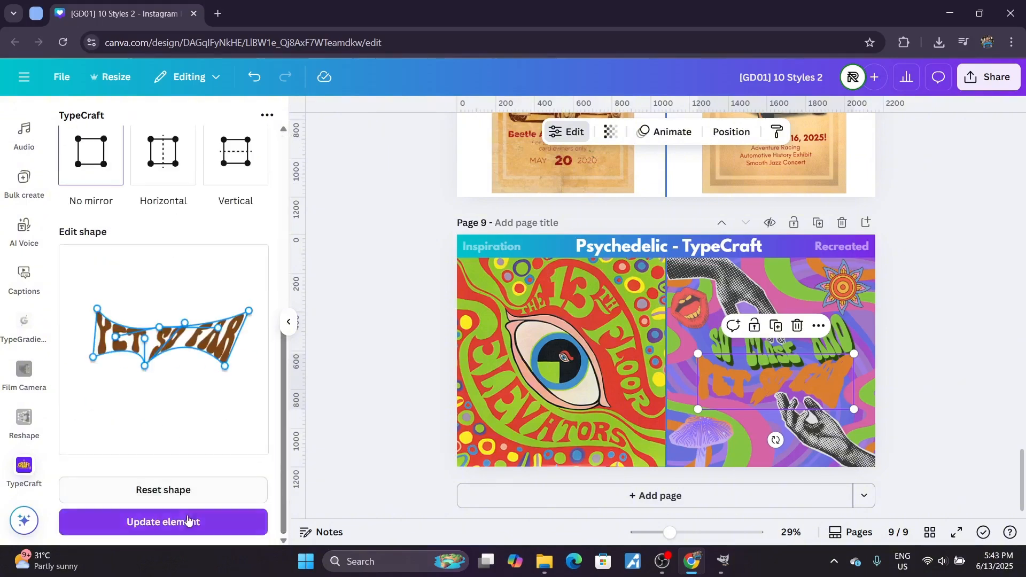
drag(669, 532, 686, 532)
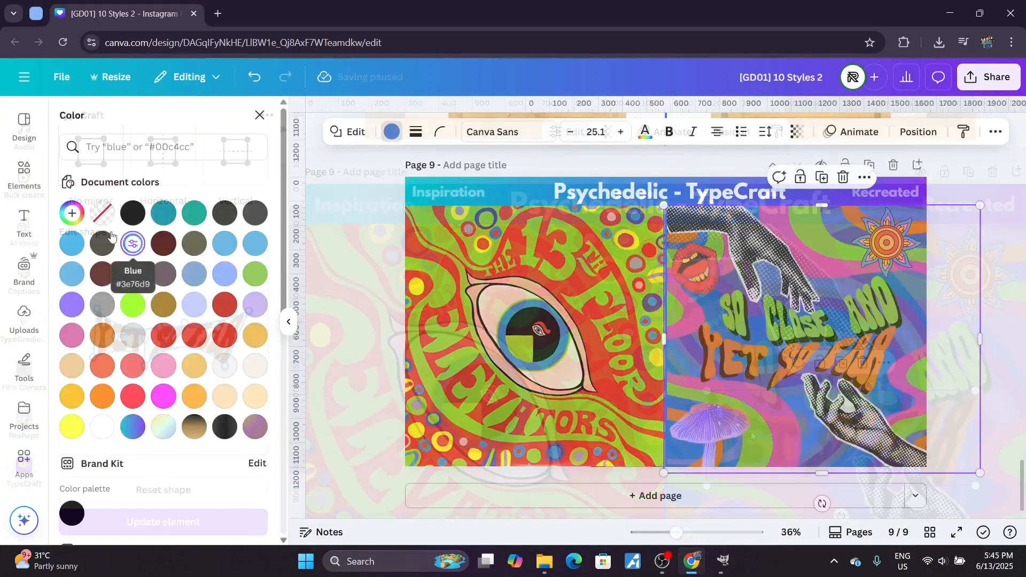
Step: Change the fill of the rectangle behind the recreated artwork to violet #764EFF
click(73, 213)
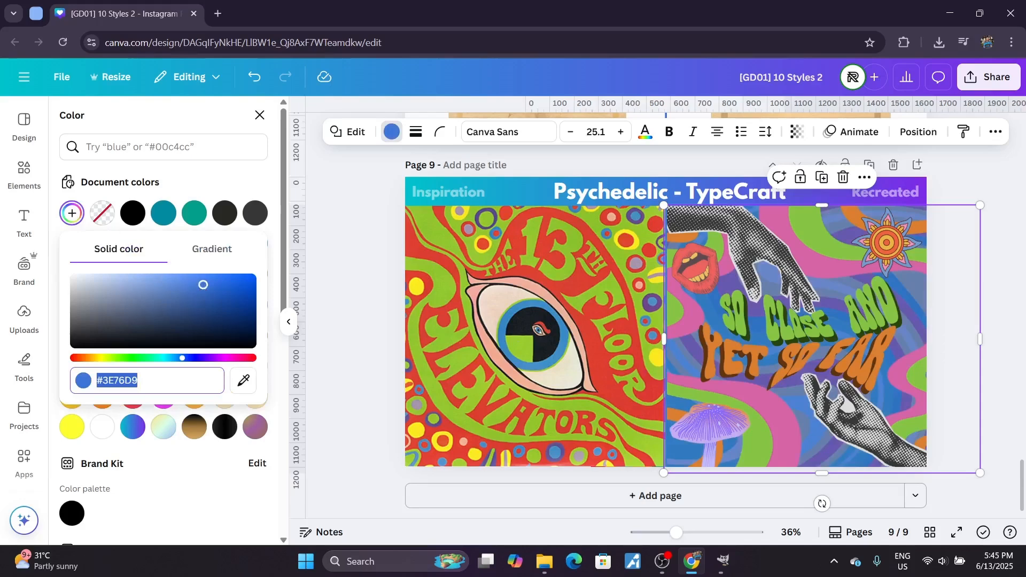
click(201, 358)
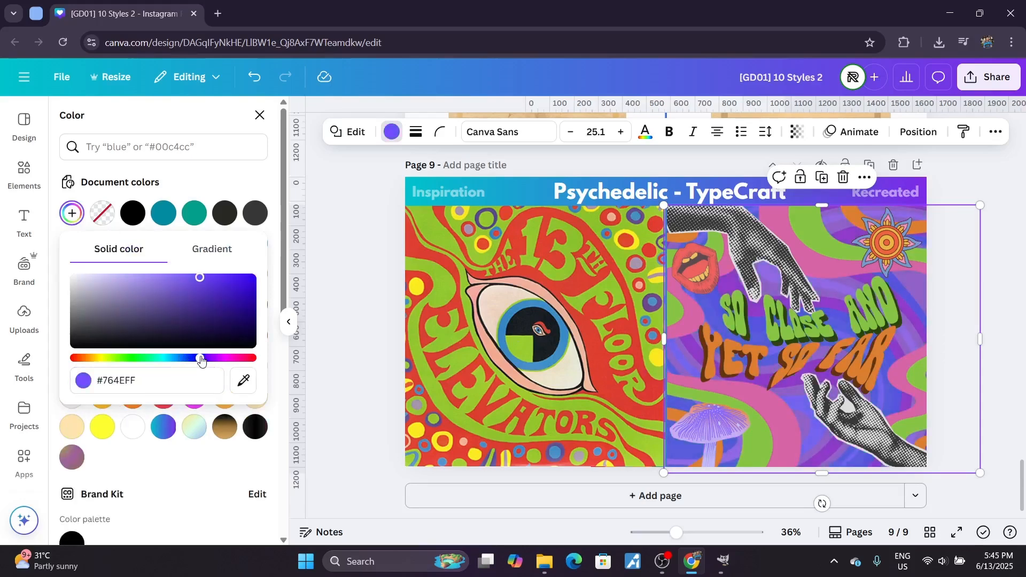
click(955, 196)
Step: Set the transparency of the violet background rectangle to 60
click(925, 304)
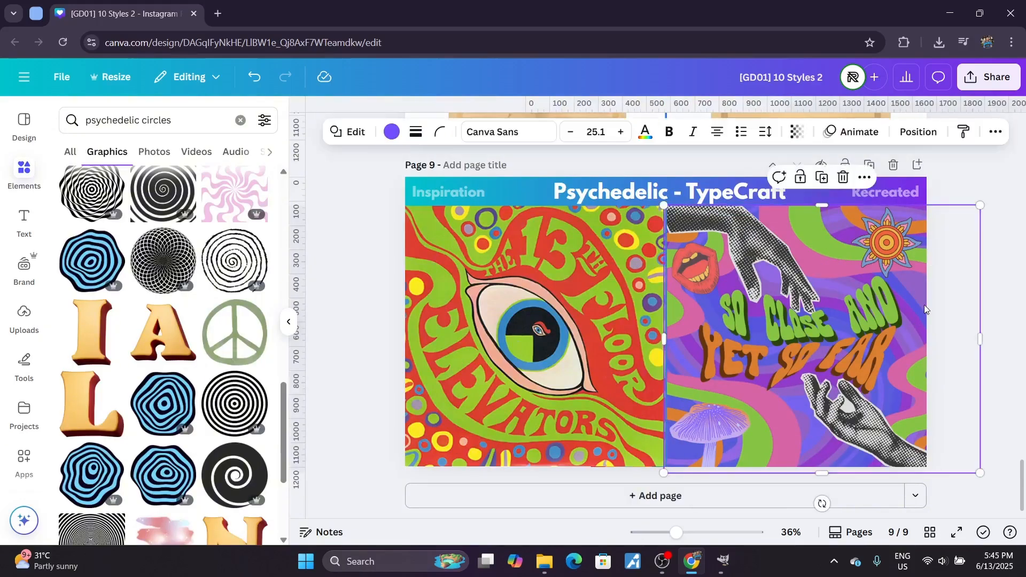
click(798, 132)
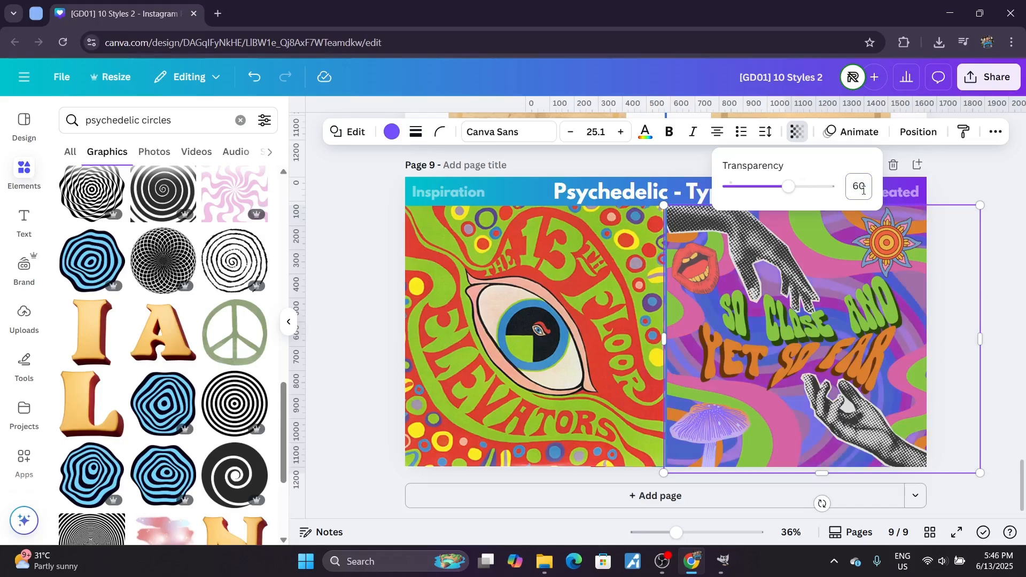
click(960, 191)
drag(677, 532, 684, 532)
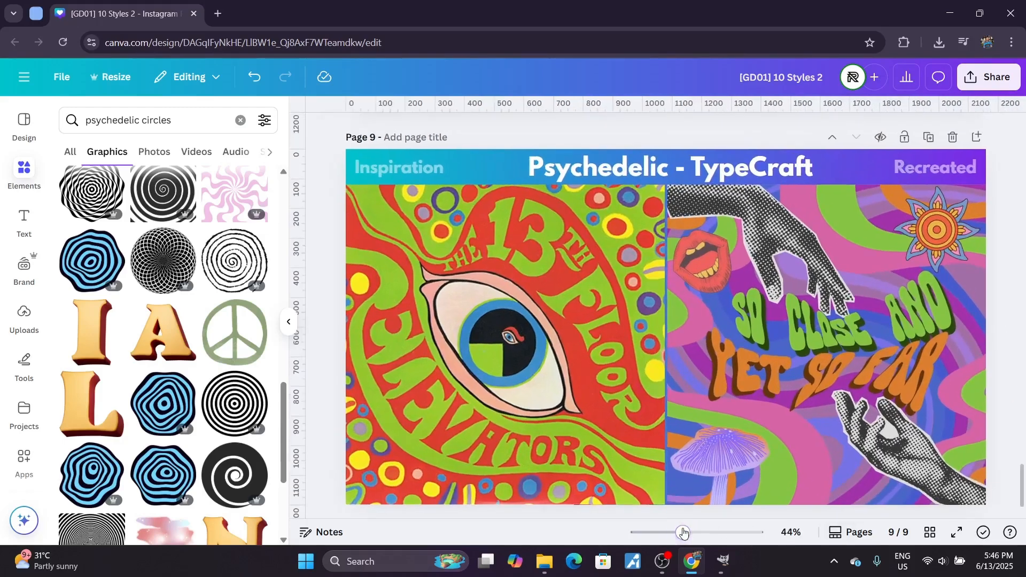